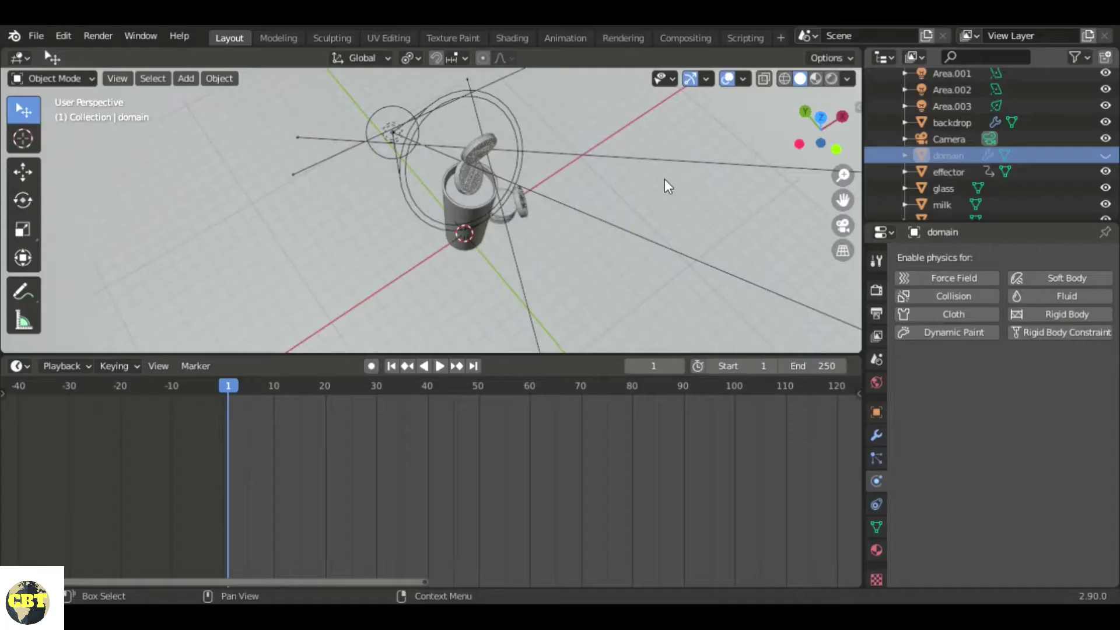
# Step: Orbit the viewport around the milk glass and cookies
pyautogui.moveTo(664, 180); pyautogui.dragTo(656, 262, button='middle')
pyautogui.scroll(-2, 502, 254)
pyautogui.scroll(-3, 639, 251)
pyautogui.click(619, 238)
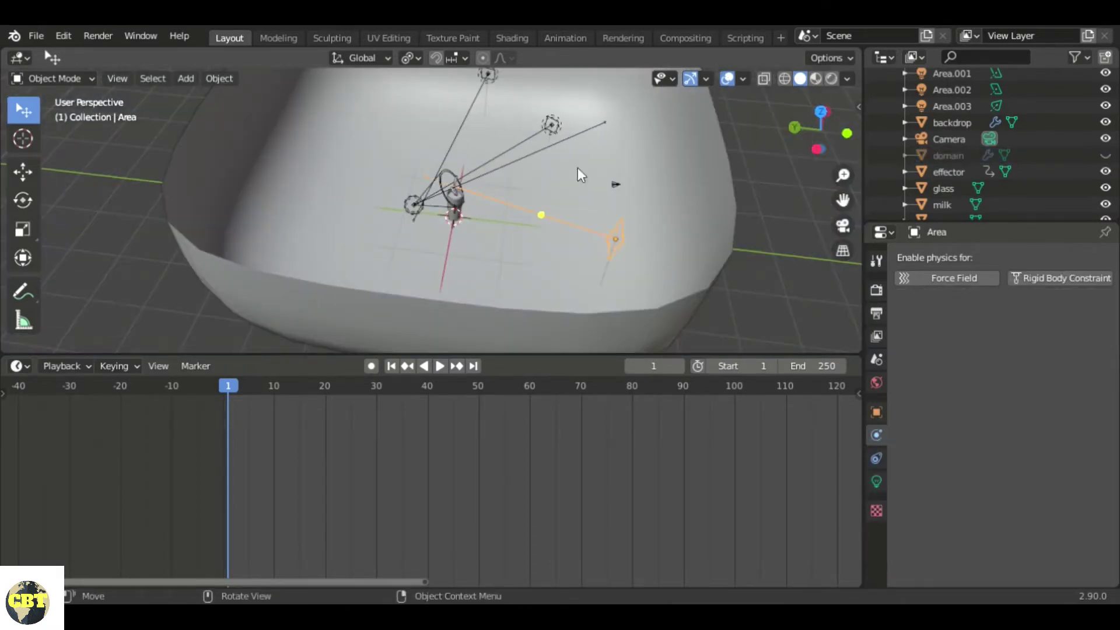
pyautogui.click(550, 124)
pyautogui.click(488, 75)
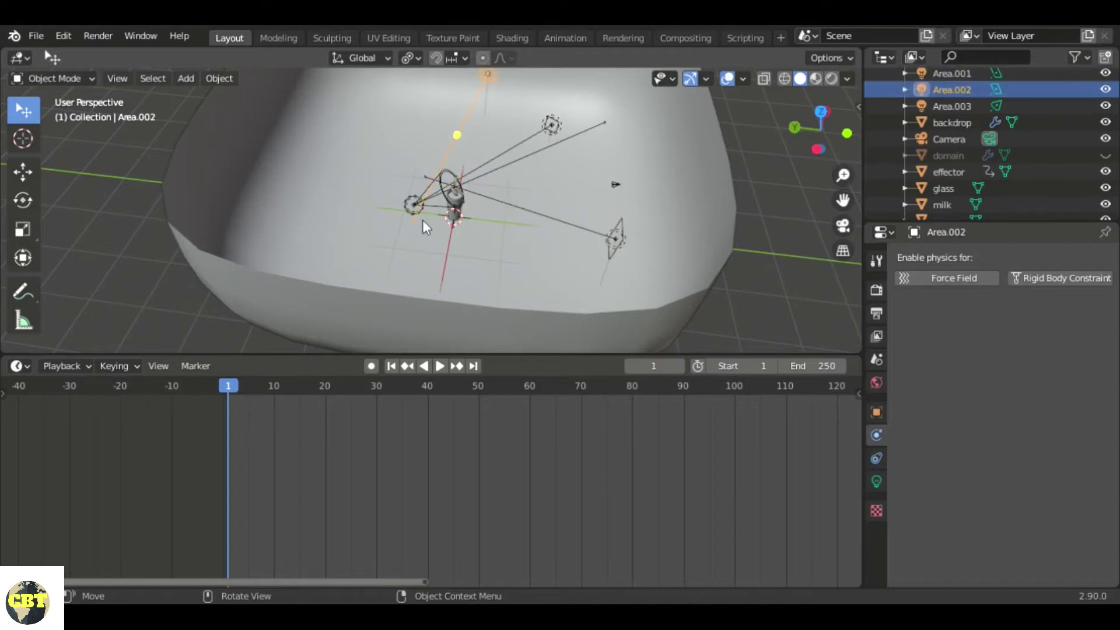
pyautogui.click(412, 205)
pyautogui.scroll(5, 574, 207)
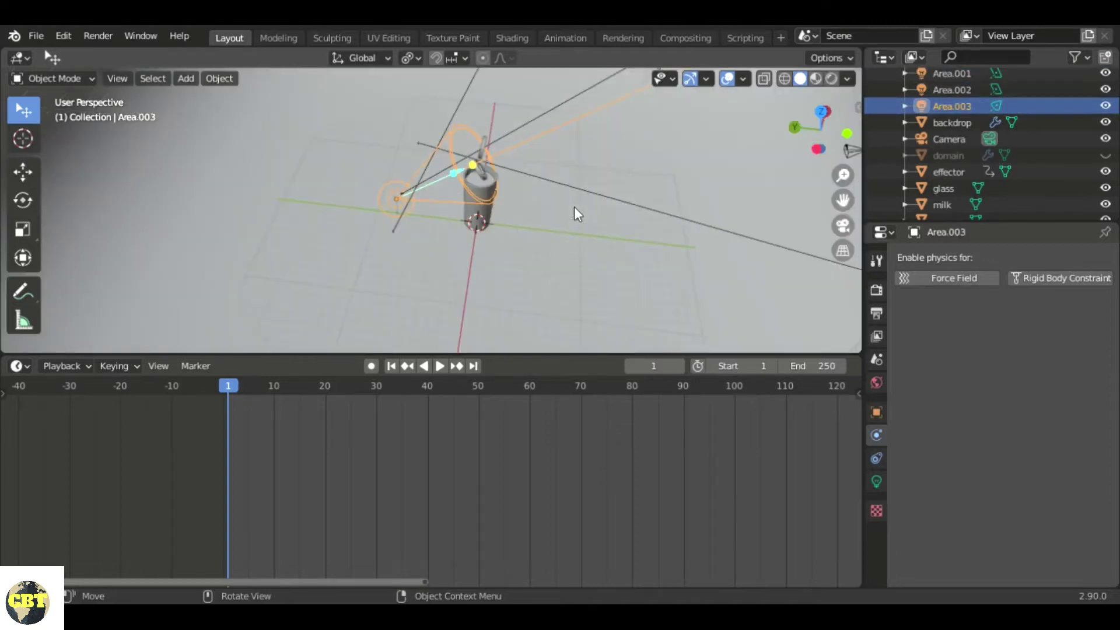
pyautogui.moveTo(532, 239); pyautogui.dragTo(506, 198, button='middle')
pyautogui.click(593, 124)
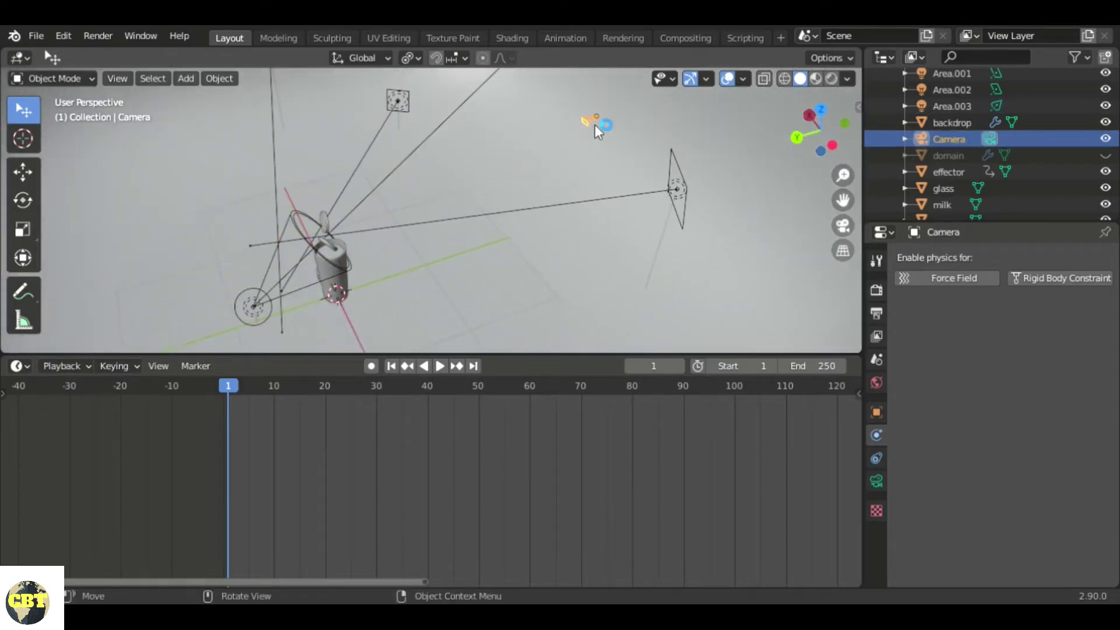
pyautogui.press('`')
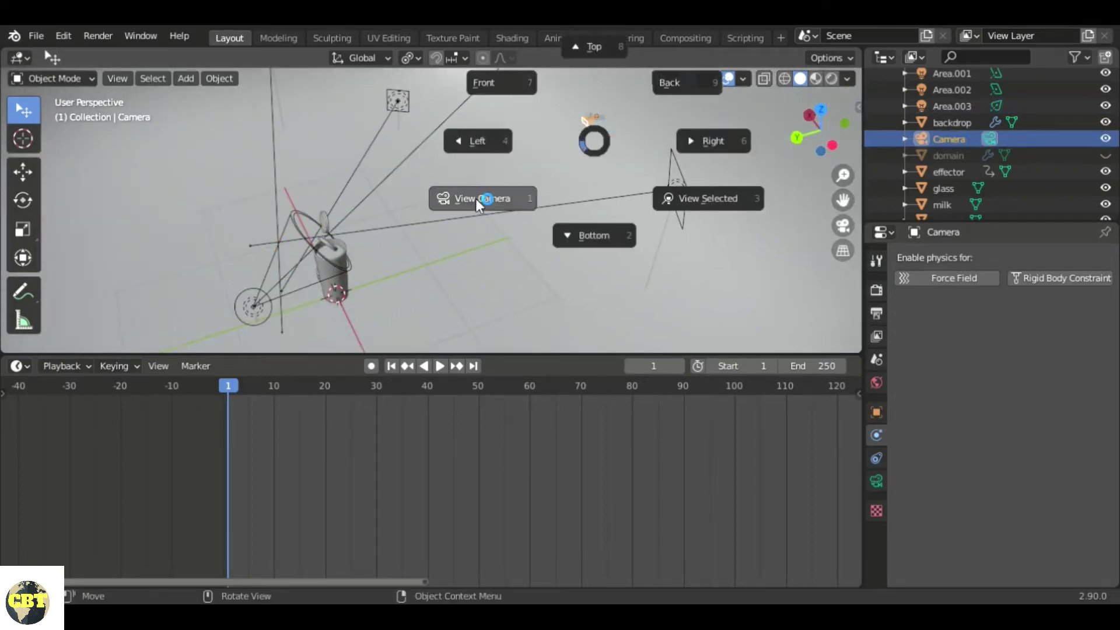
pyautogui.click(475, 197)
pyautogui.scroll(3, 458, 214)
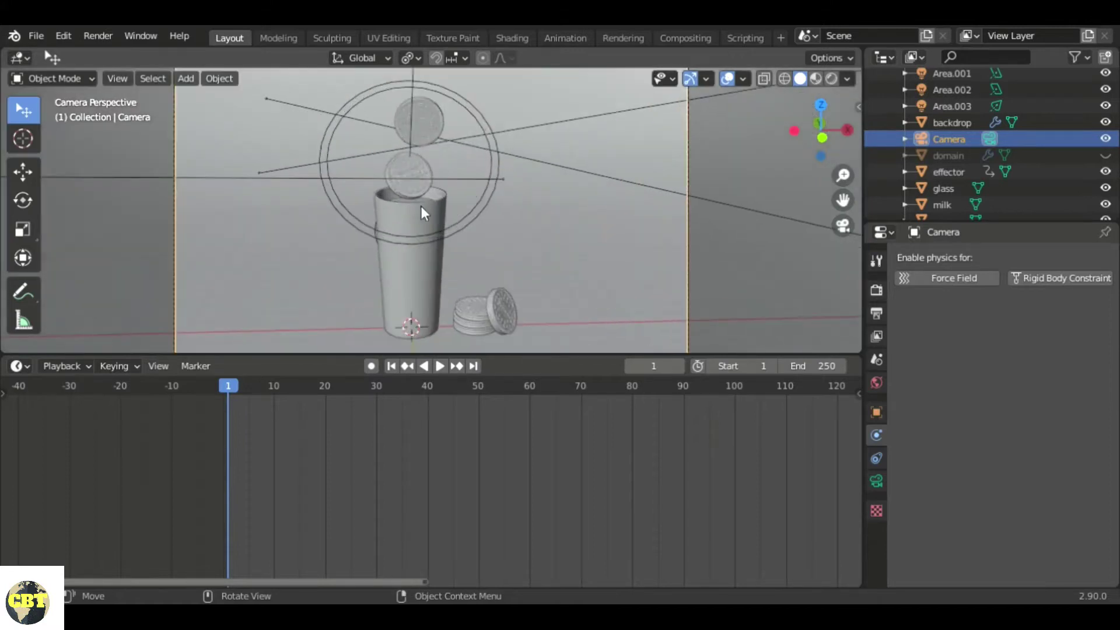
pyautogui.press('`')
pyautogui.click(362, 124)
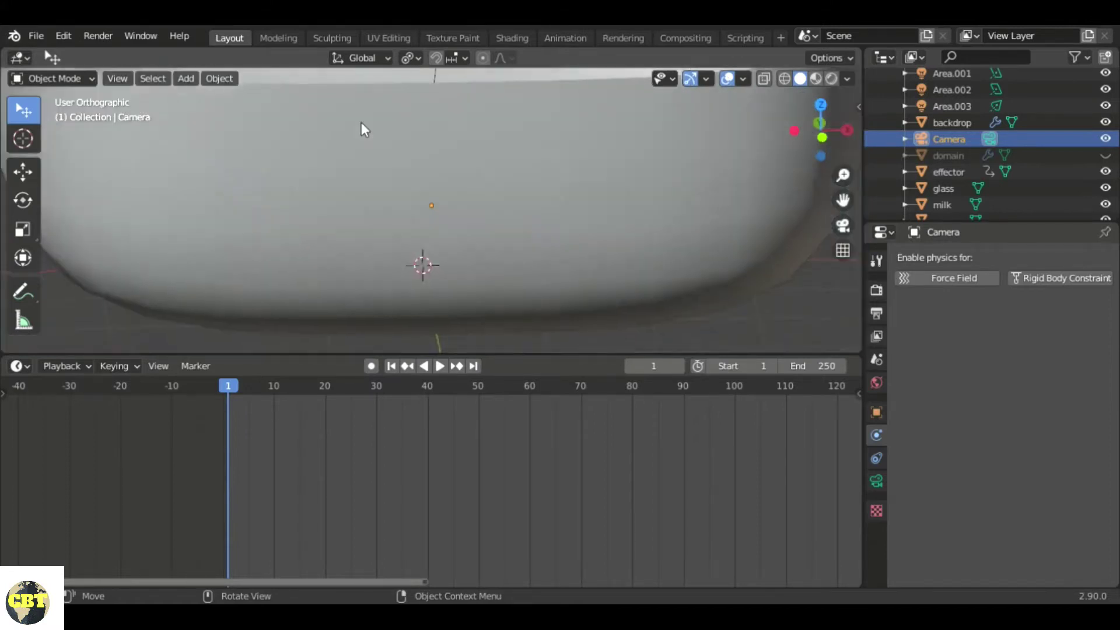
pyautogui.moveTo(458, 210); pyautogui.dragTo(484, 240, button='middle')
pyautogui.moveTo(474, 202); pyautogui.dragTo(448, 192, button='middle')
pyautogui.scroll(2, 450, 156)
pyautogui.scroll(-5, 449, 122)
pyautogui.scroll(2, 457, 238)
pyautogui.scroll(2, 436, 173)
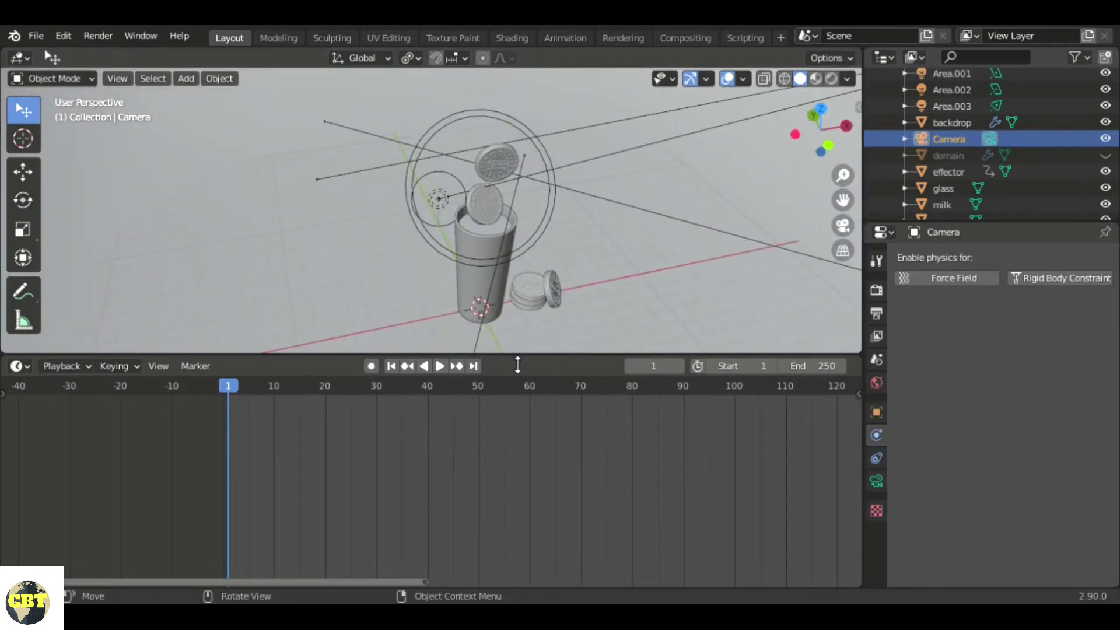
# Step: Enlarge the 3D view over a slimmer timeline and show the camera's object constraints
pyautogui.moveTo(522, 355); pyautogui.dragTo(544, 567)
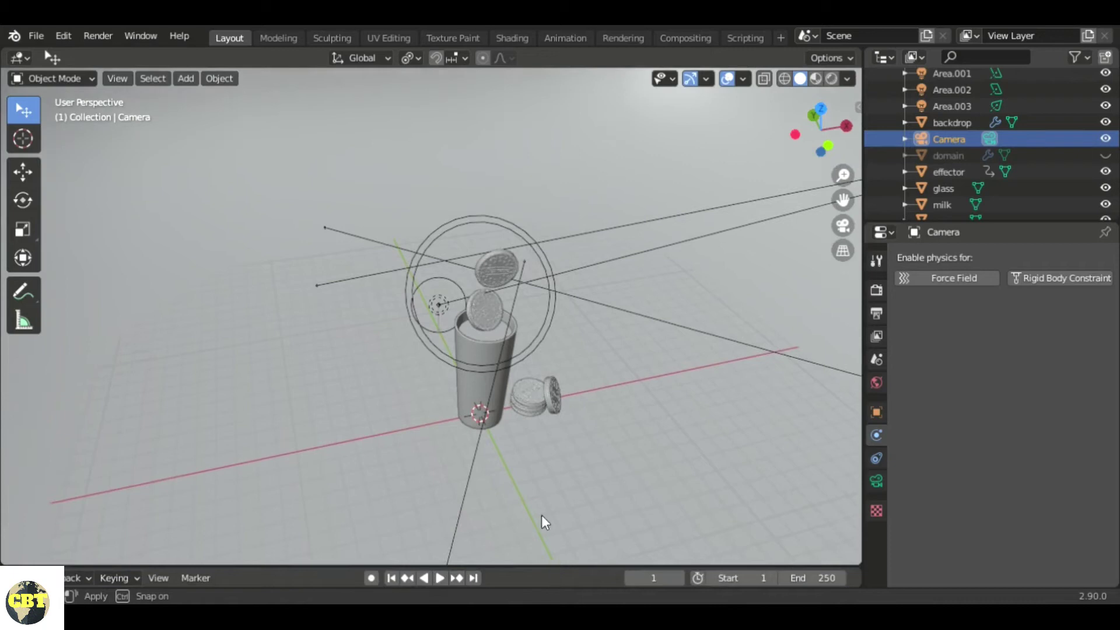
pyautogui.scroll(3, 507, 445)
pyautogui.moveTo(507, 443); pyautogui.dragTo(380, 184, button='middle')
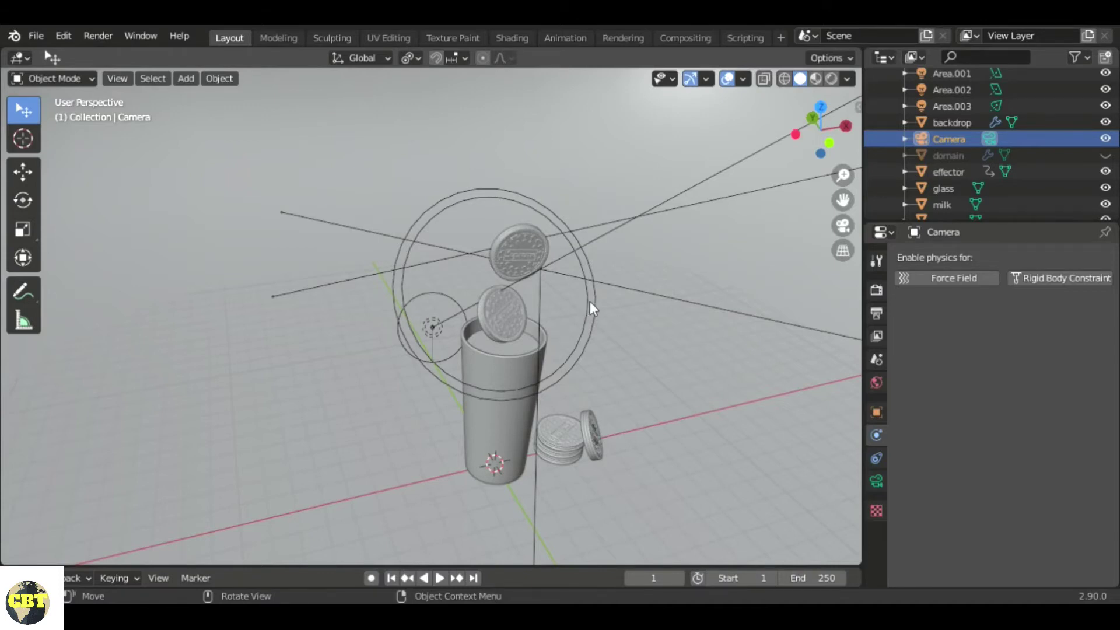
pyautogui.click(874, 460)
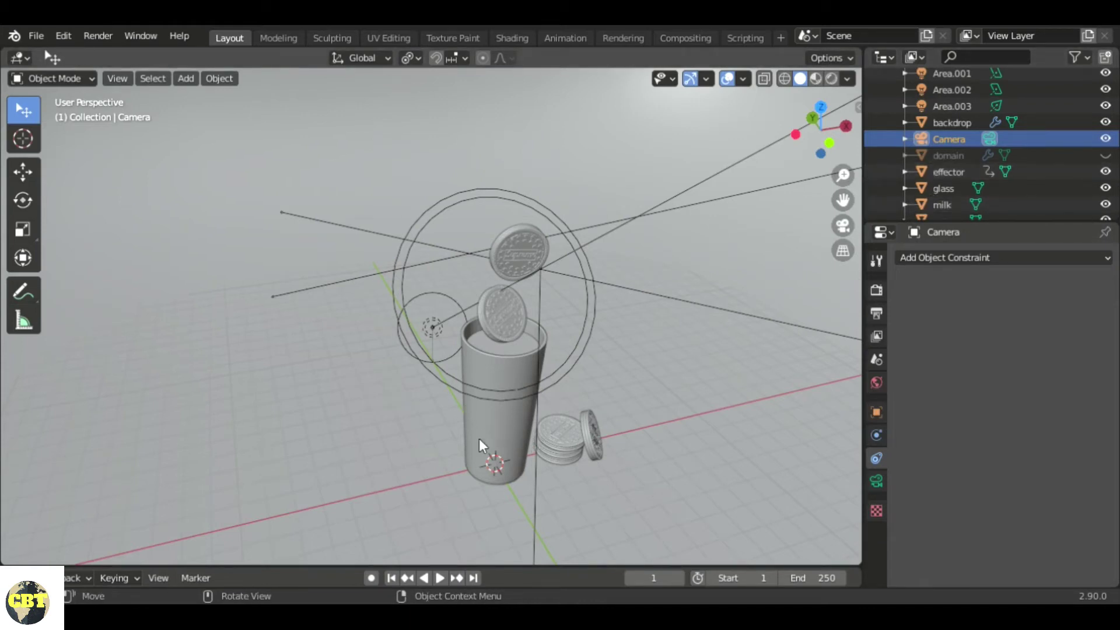
# Step: Unhide the domain box, switch to wireframe shading, and show the Physics properties
pyautogui.click(1106, 155)
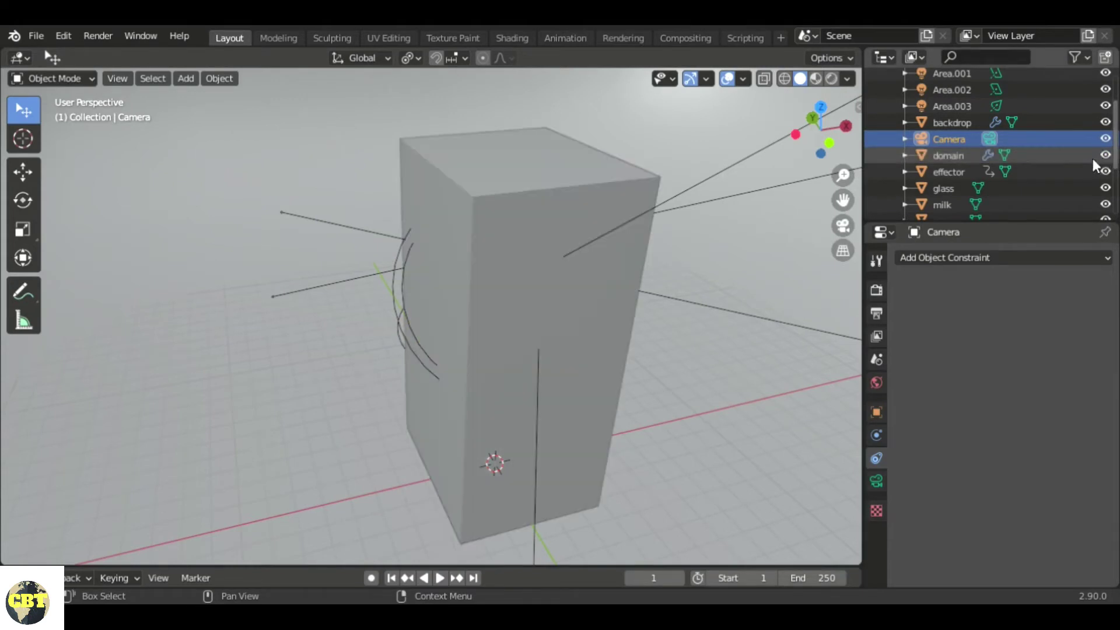
pyautogui.moveTo(570, 268)
pyautogui.mouseDown(button='middle')
pyautogui.moveTo(550, 260)
pyautogui.moveTo(586, 279)
pyautogui.mouseUp(button='middle')
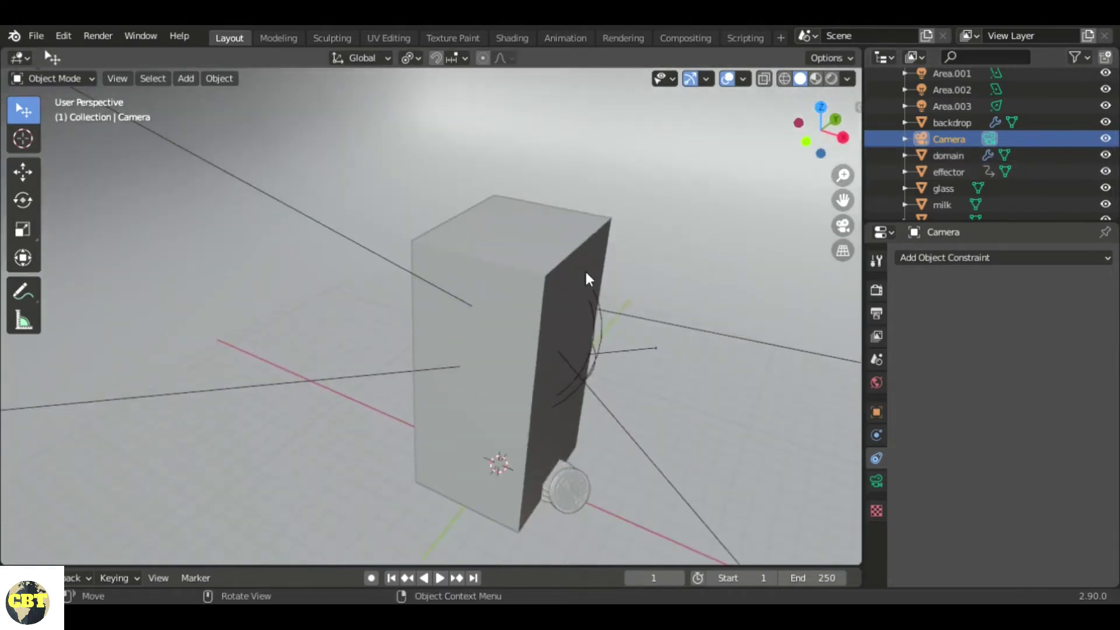
pyautogui.click(783, 78)
pyautogui.moveTo(628, 215)
pyautogui.mouseDown(button='middle')
pyautogui.moveTo(698, 268)
pyautogui.moveTo(544, 347)
pyautogui.mouseUp(button='middle')
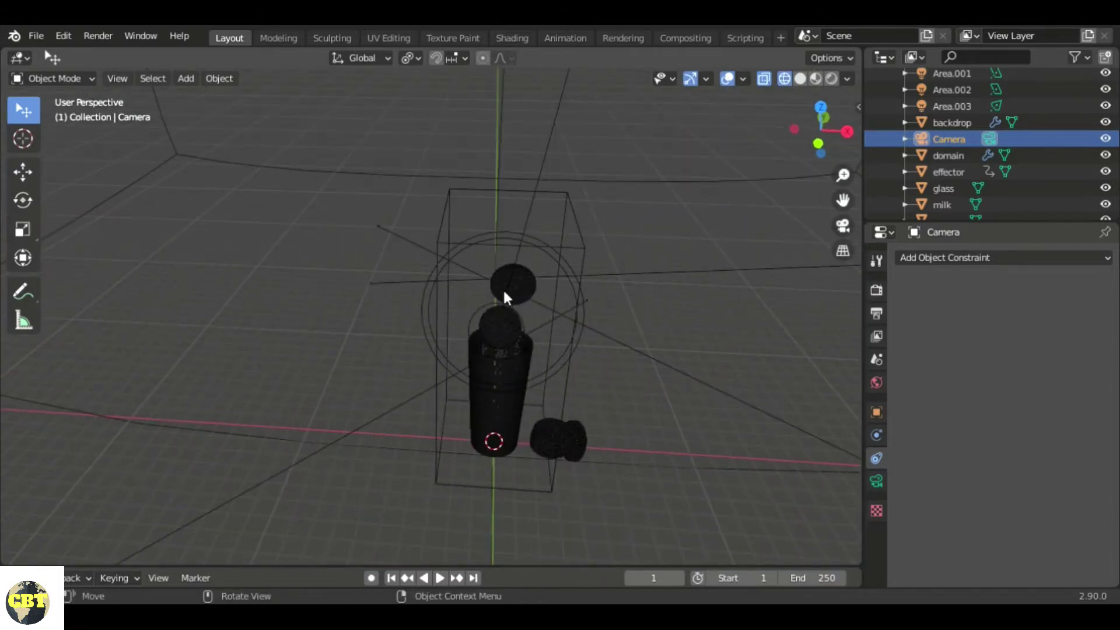
pyautogui.scroll(5, 544, 331)
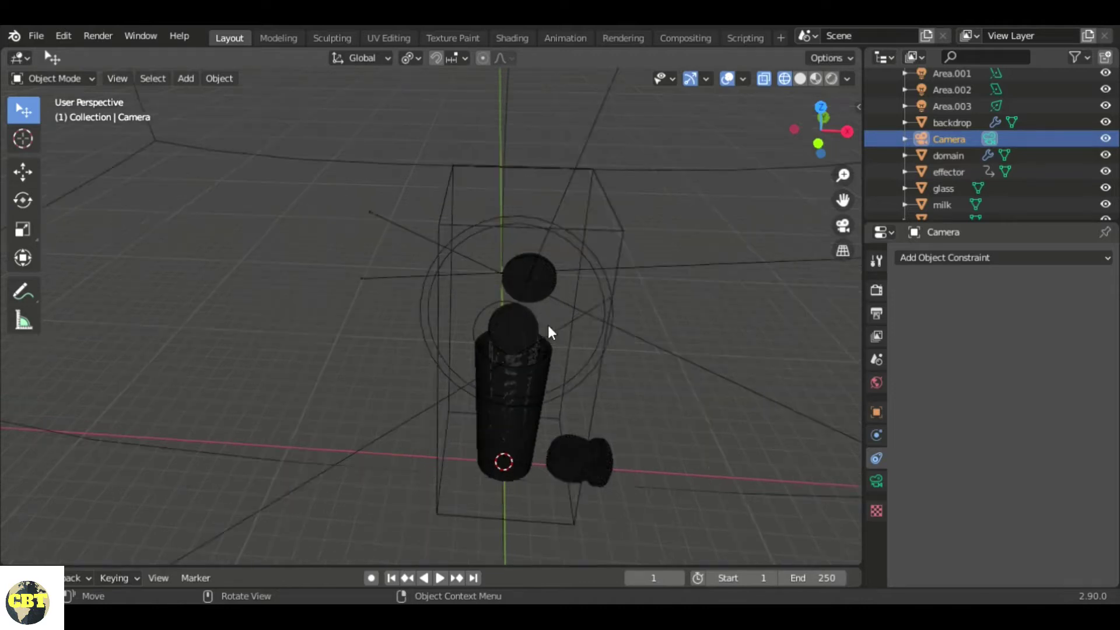
pyautogui.moveTo(553, 349); pyautogui.dragTo(601, 344, button='middle')
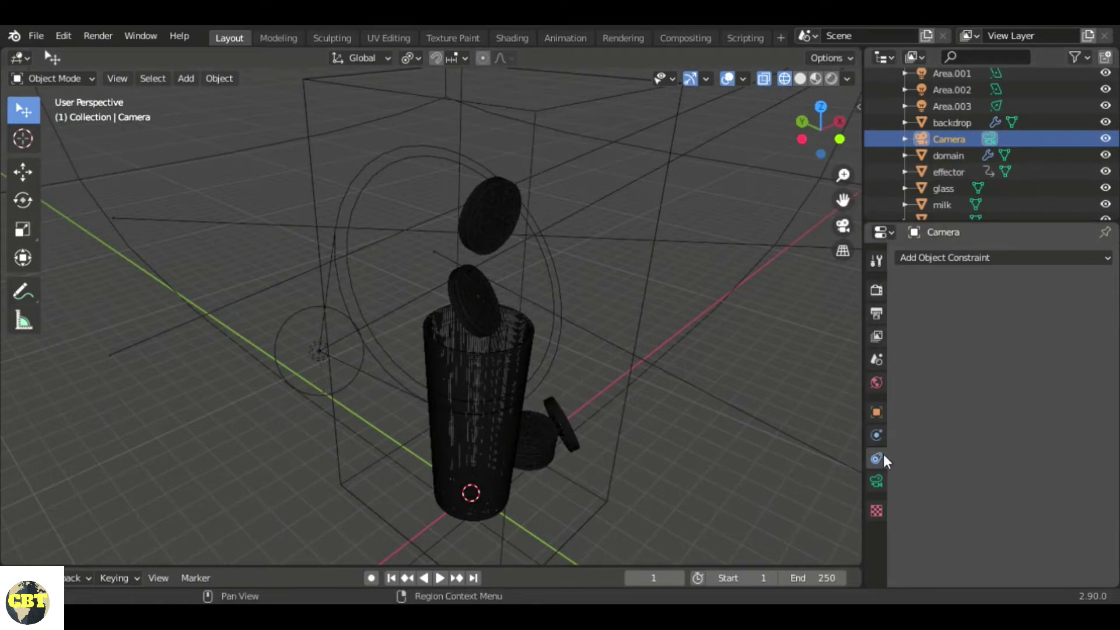
pyautogui.click(877, 435)
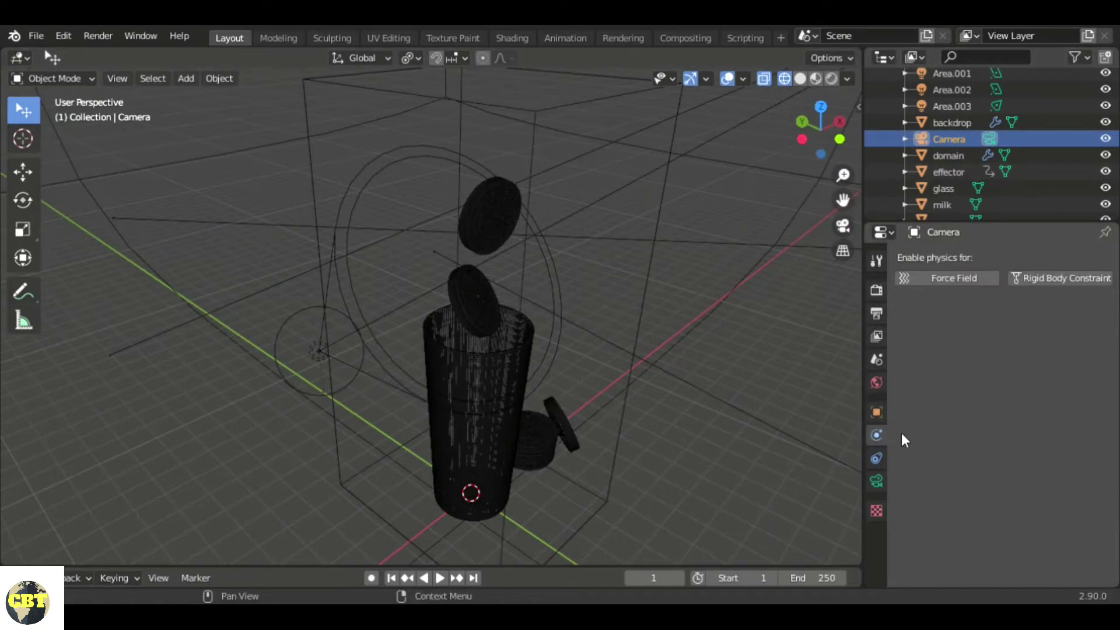
# Step: Give the domain box Fluid physics with Type Domain and Domain Type Liquid
pyautogui.click(644, 303)
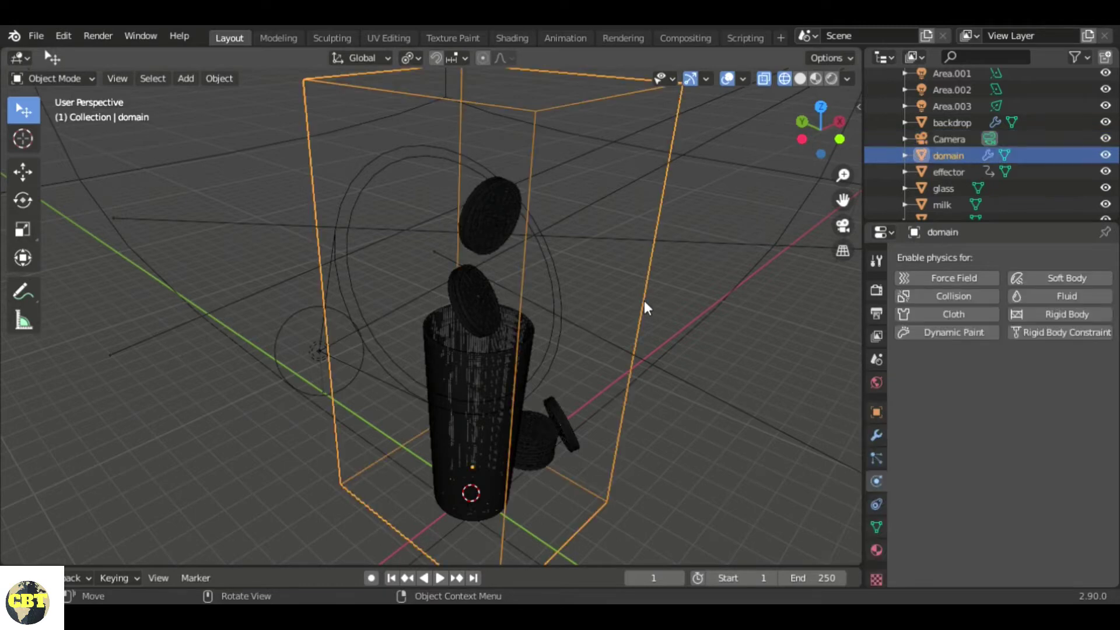
pyautogui.click(1049, 300)
pyautogui.click(990, 383)
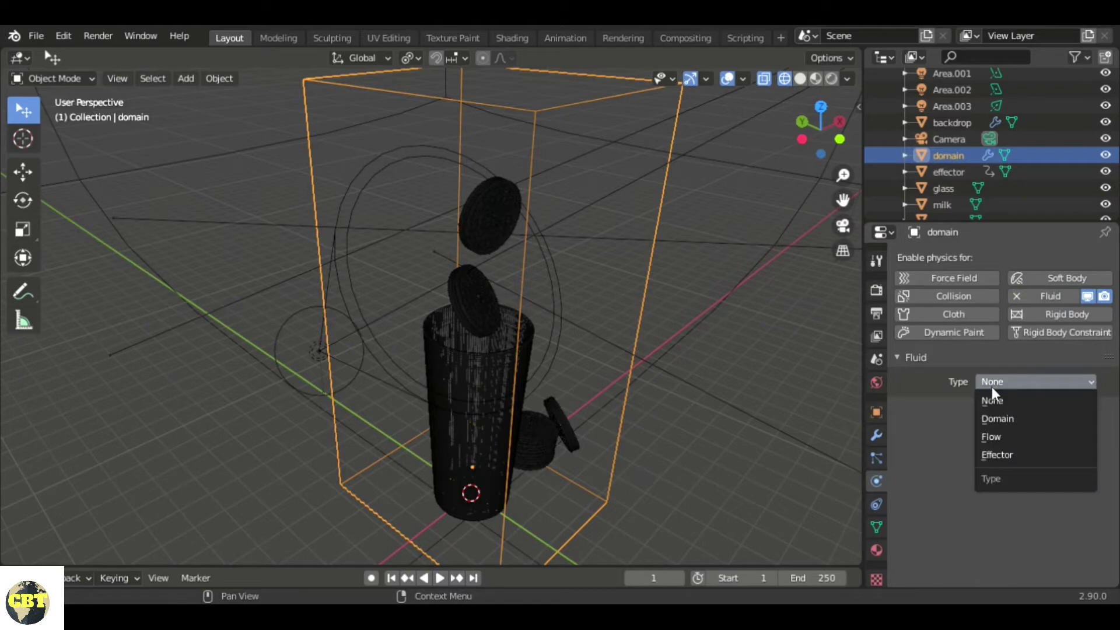
pyautogui.click(1003, 418)
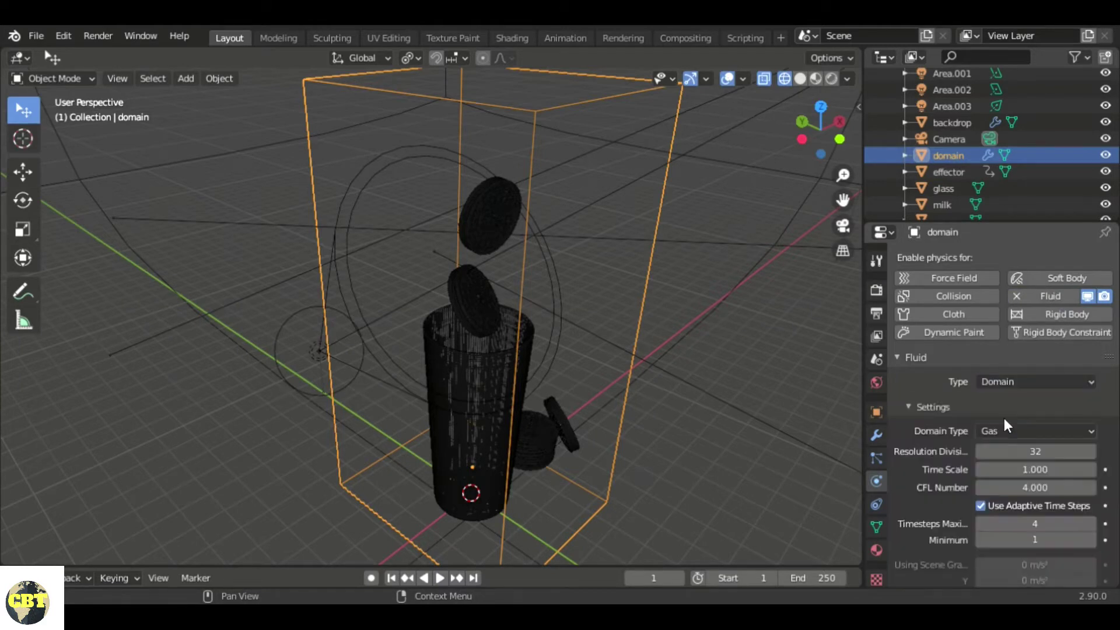
pyautogui.click(1006, 432)
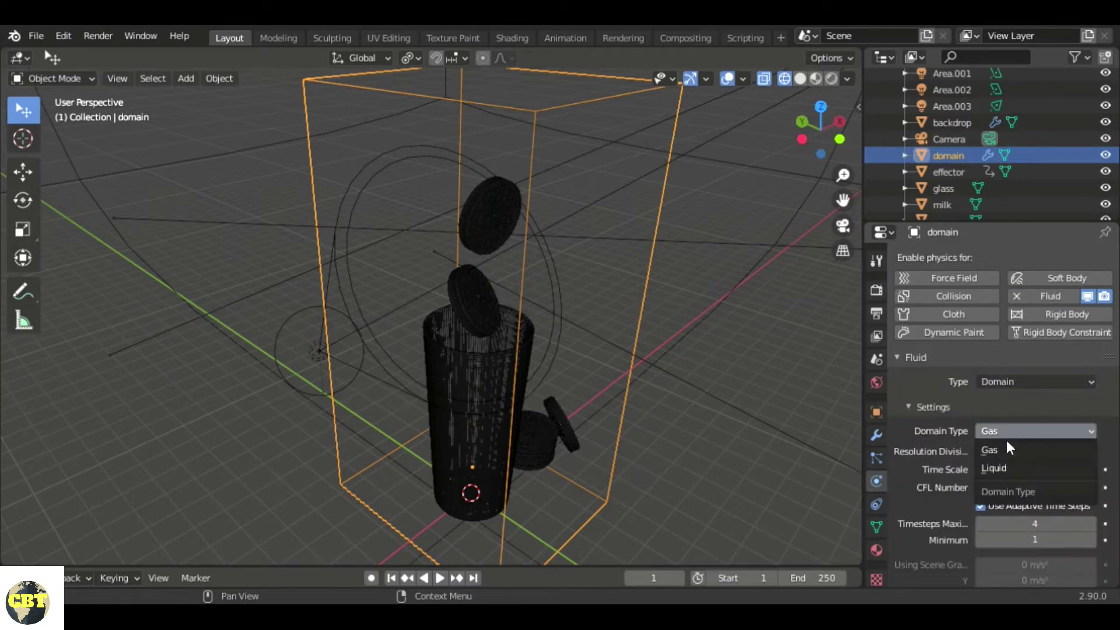
pyautogui.click(1007, 467)
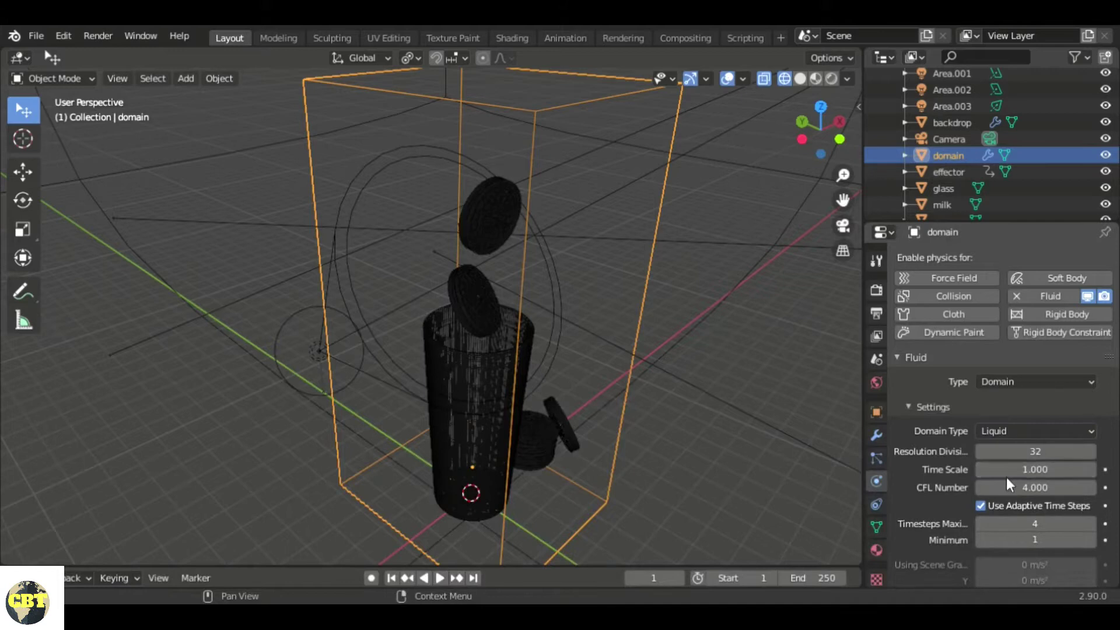
pyautogui.scroll(-4, 1014, 483)
pyautogui.scroll(-2, 1013, 483)
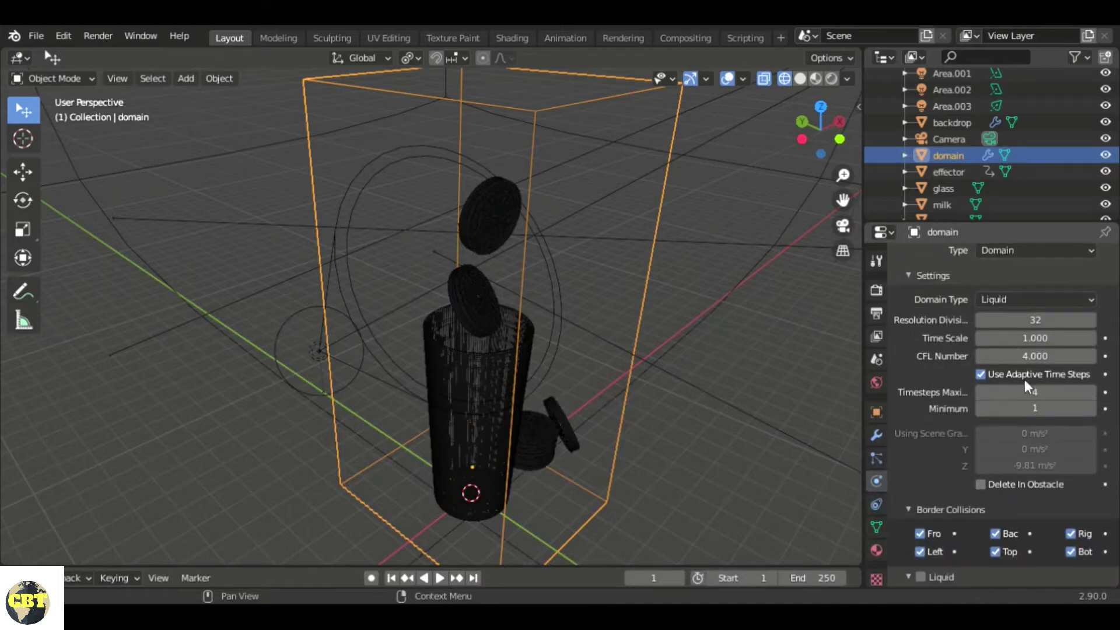
pyautogui.scroll(-7, 957, 443)
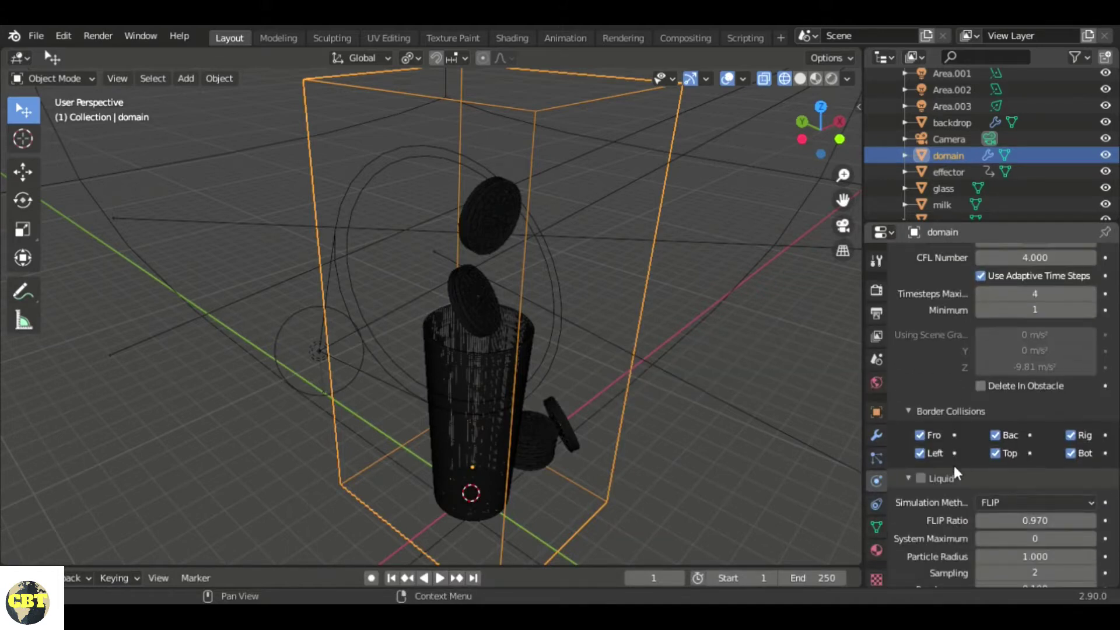
pyautogui.scroll(-3, 955, 471)
pyautogui.scroll(8, 956, 474)
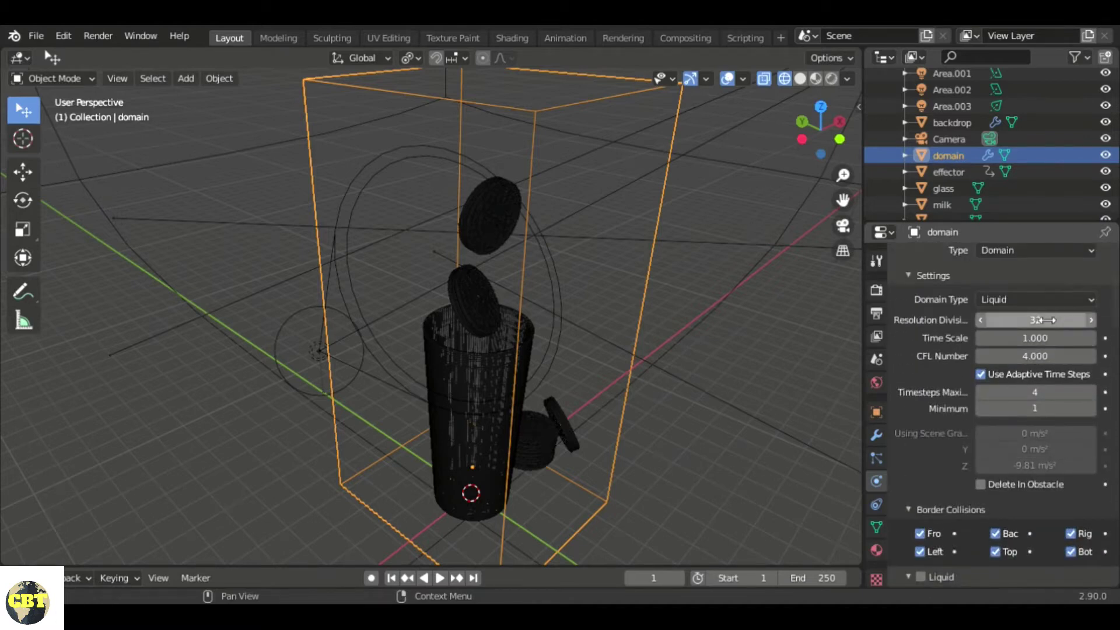
# Step: Set the liquid domain's Resolution Divisions to 40
pyautogui.click(1046, 319)
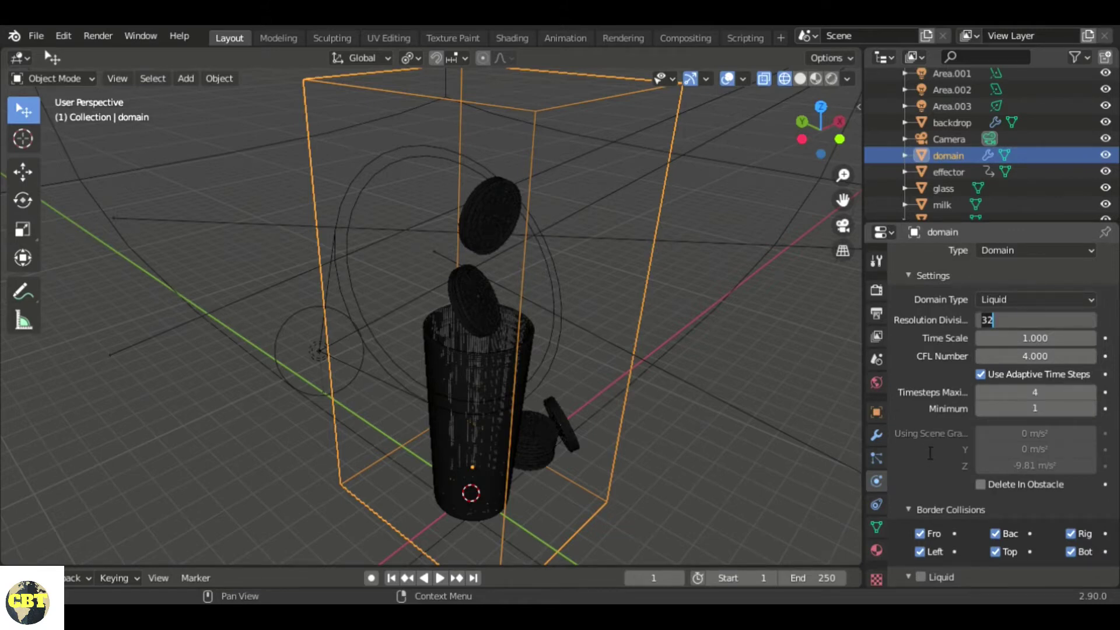
pyautogui.write('6')
pyautogui.press('Home')
pyautogui.press('Delete')
pyautogui.write('40')
pyautogui.press('Return')
# Step: Set the cache End frame to 50 and review settings down to Field Weights
pyautogui.scroll(-6, 1007, 447)
pyautogui.scroll(-15, 1013, 438)
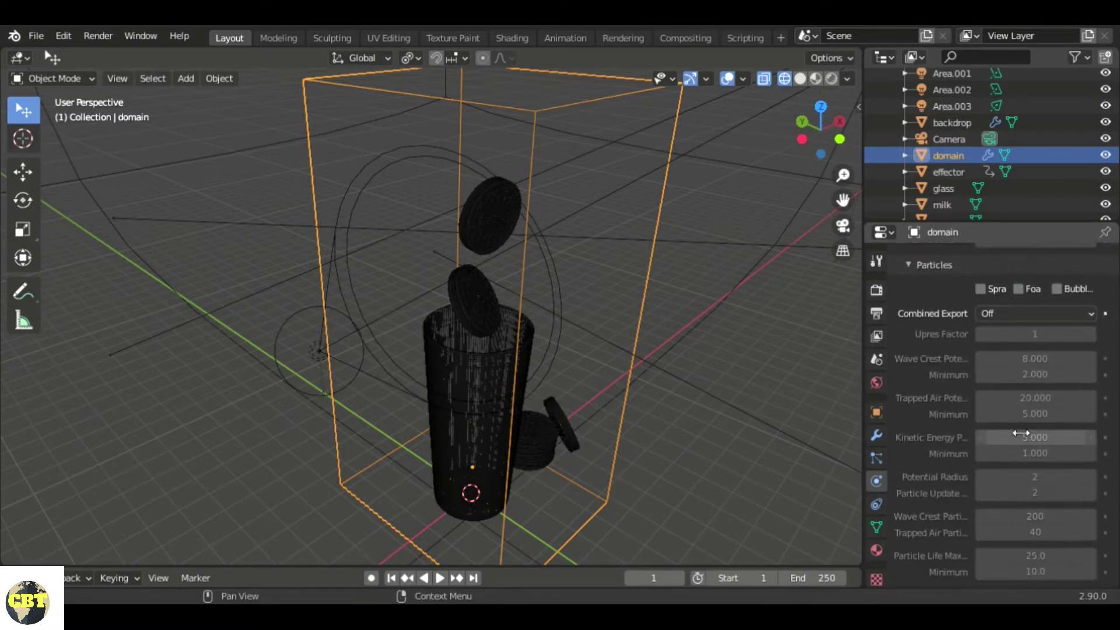
pyautogui.scroll(-10, 1020, 433)
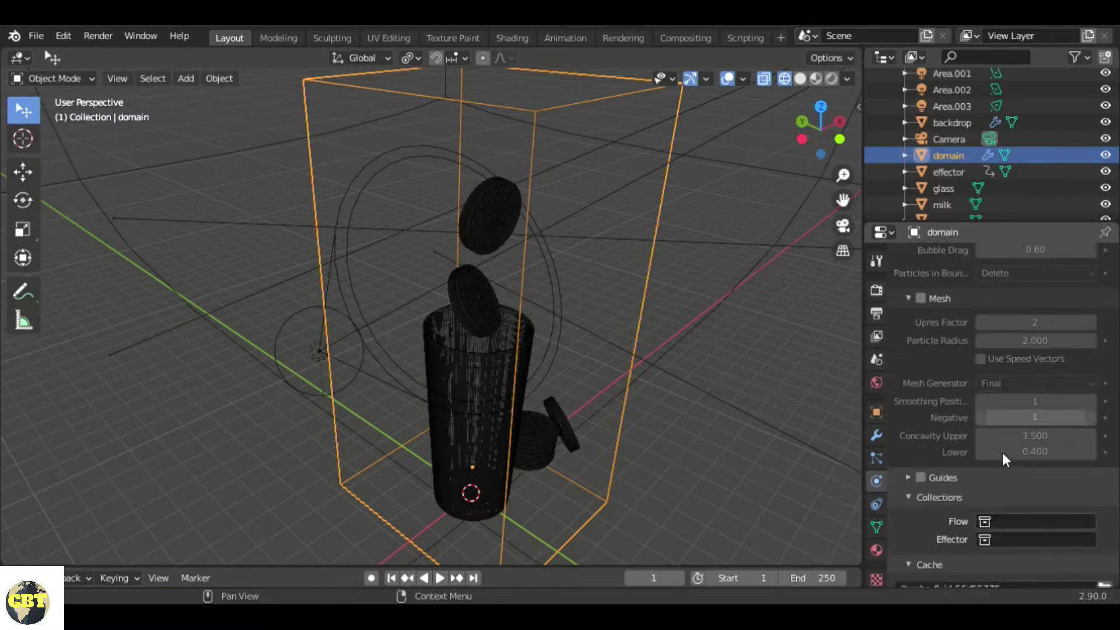
pyautogui.scroll(-8, 1002, 453)
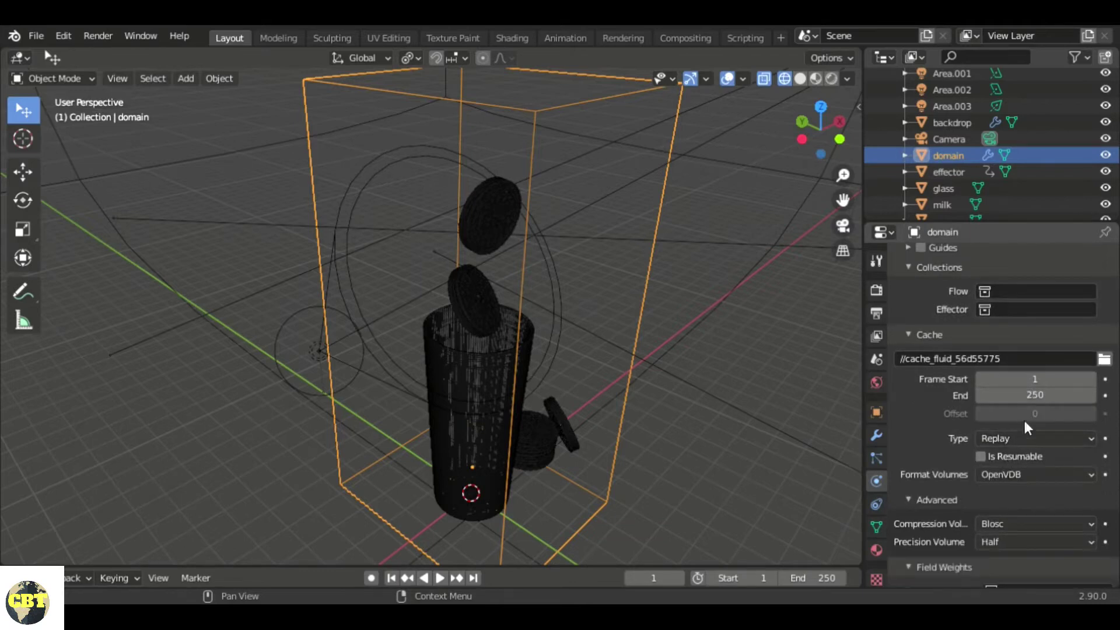
pyautogui.click(1042, 396)
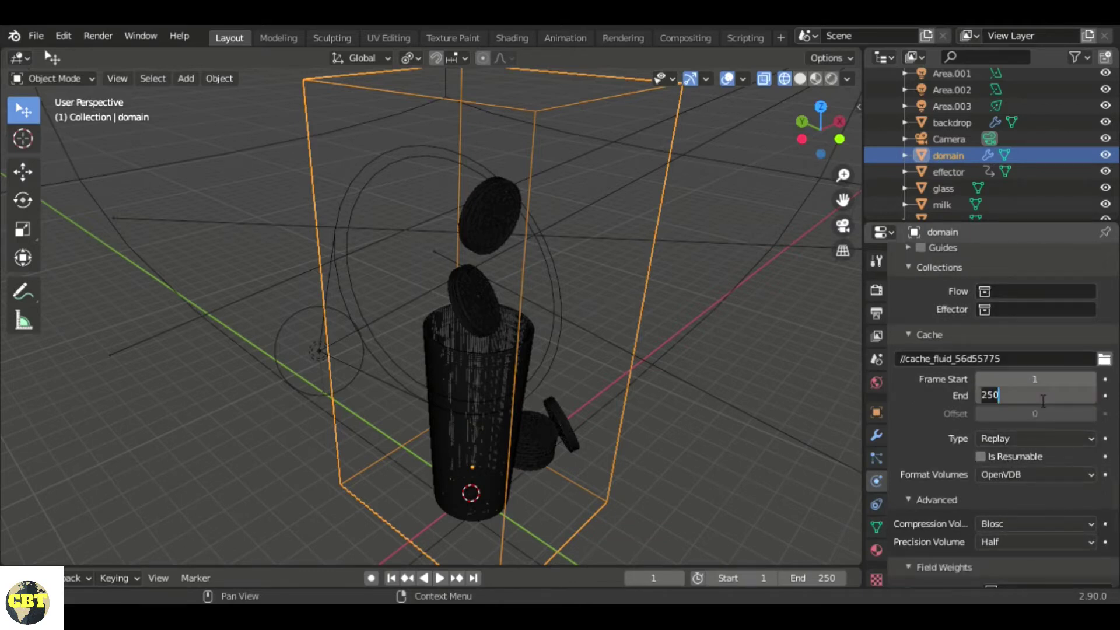
pyautogui.write('50')
pyautogui.press('Return')
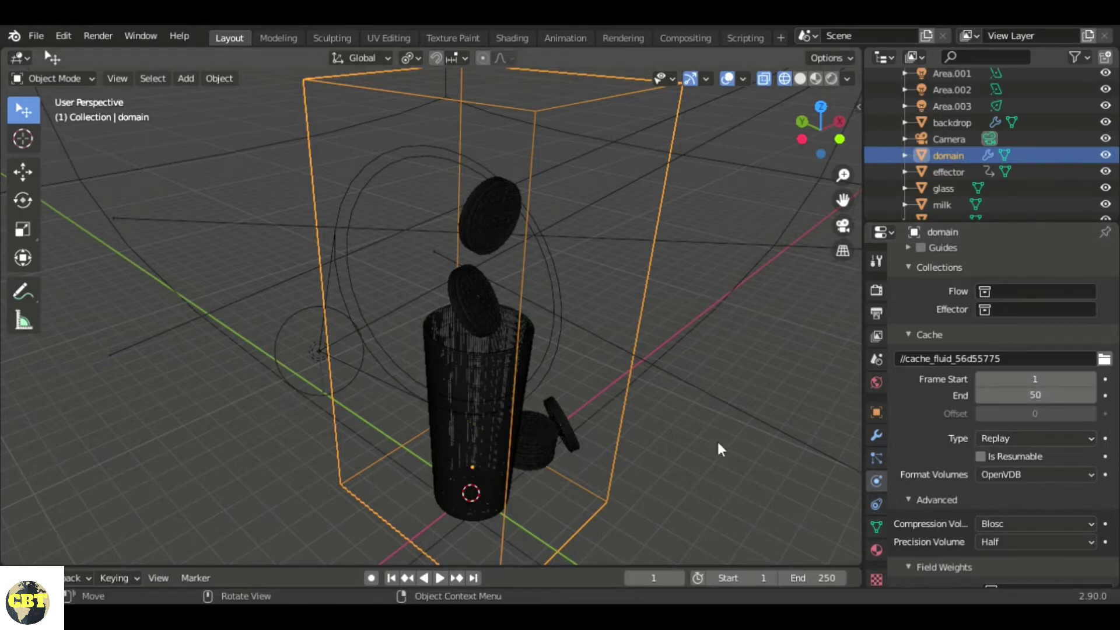
pyautogui.scroll(-7, 985, 479)
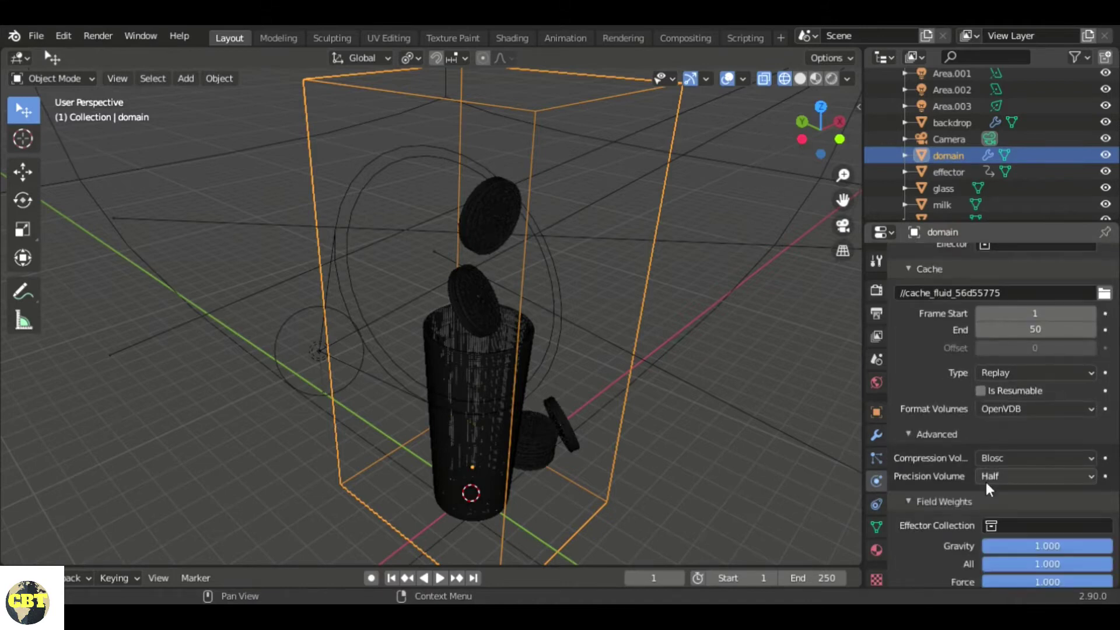
pyautogui.scroll(3, 768, 414)
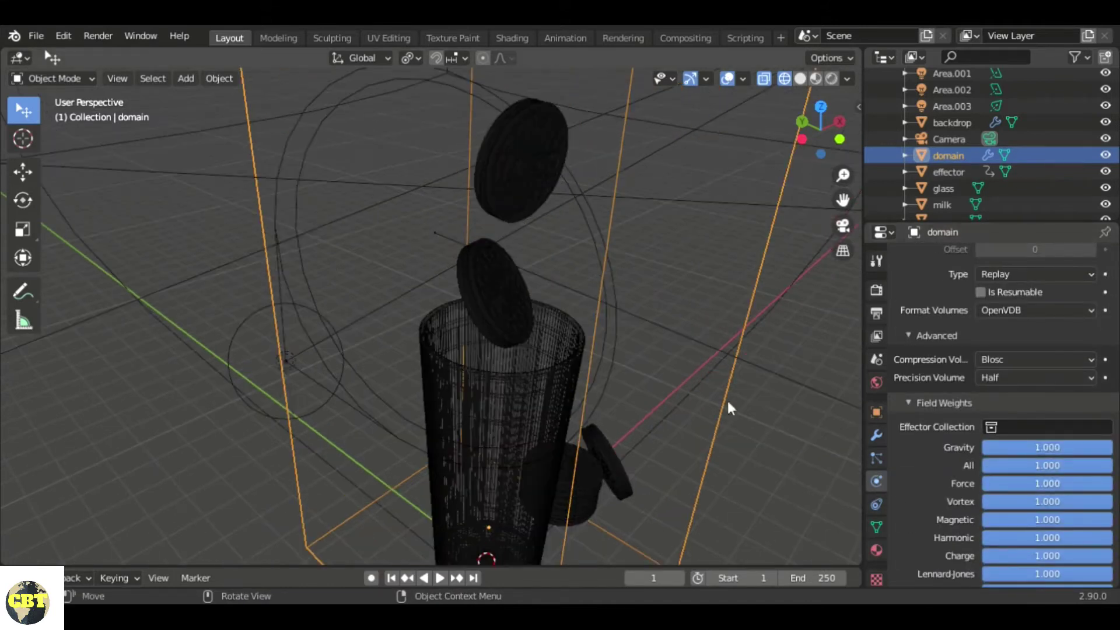
pyautogui.scroll(-3, 703, 371)
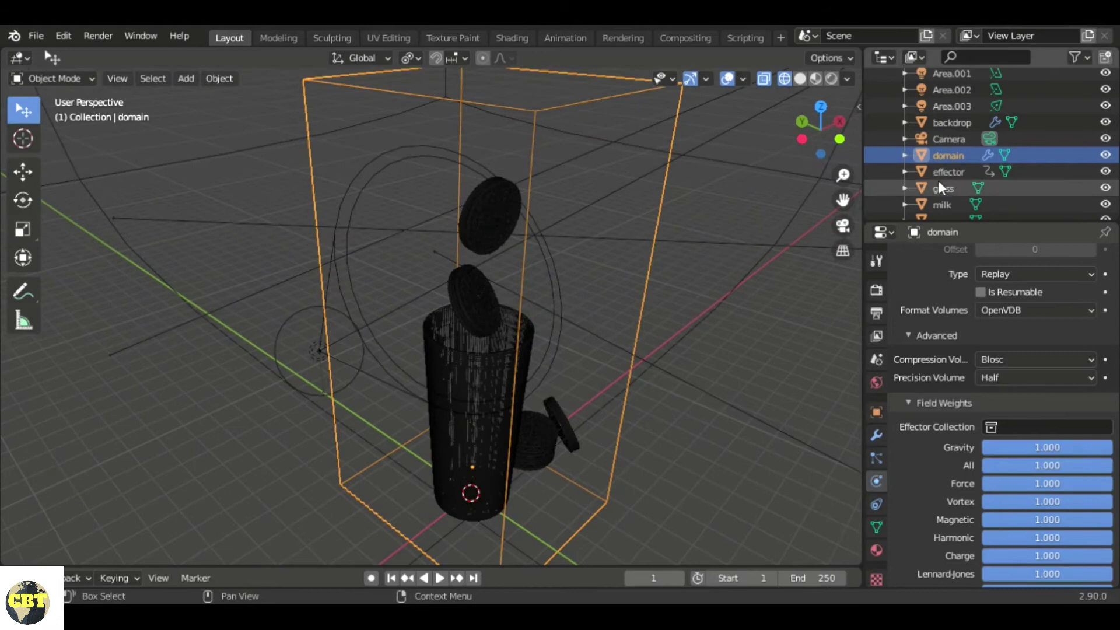
pyautogui.scroll(-2, 938, 187)
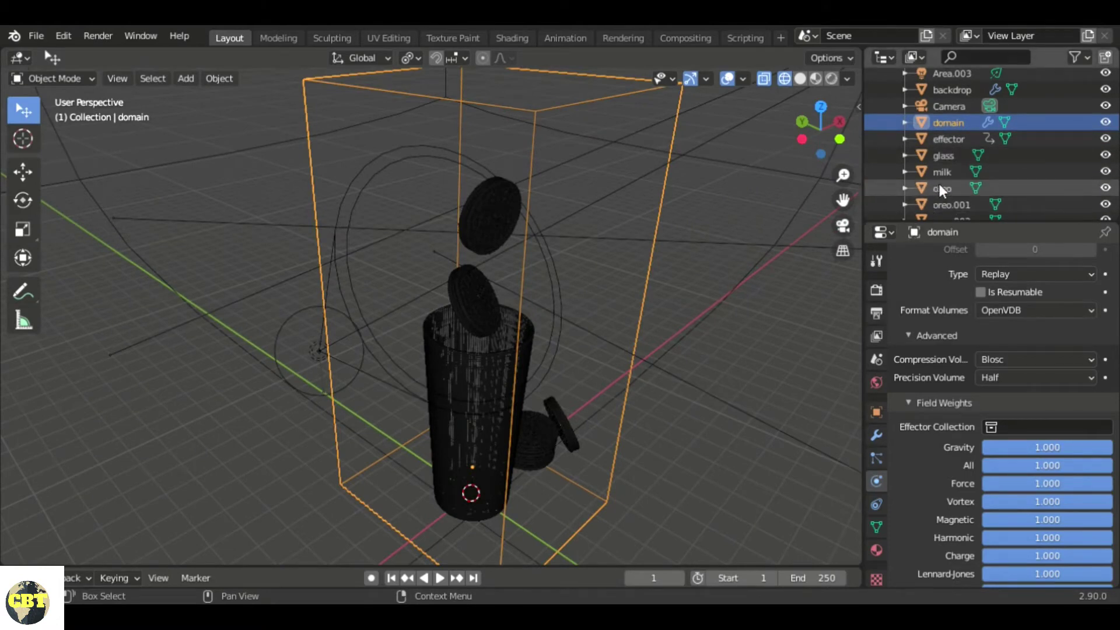
# Step: Give the milk object Fluid physics as a Flow with Flow Type Liquid
pyautogui.click(942, 171)
pyautogui.click(1070, 296)
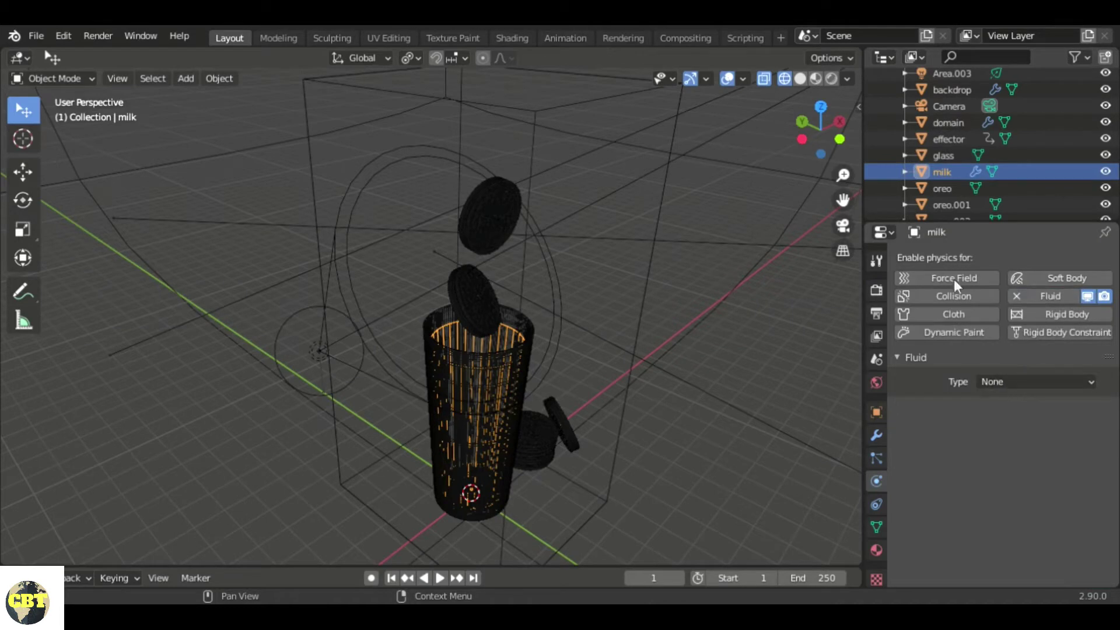
pyautogui.click(1043, 382)
pyautogui.click(1024, 436)
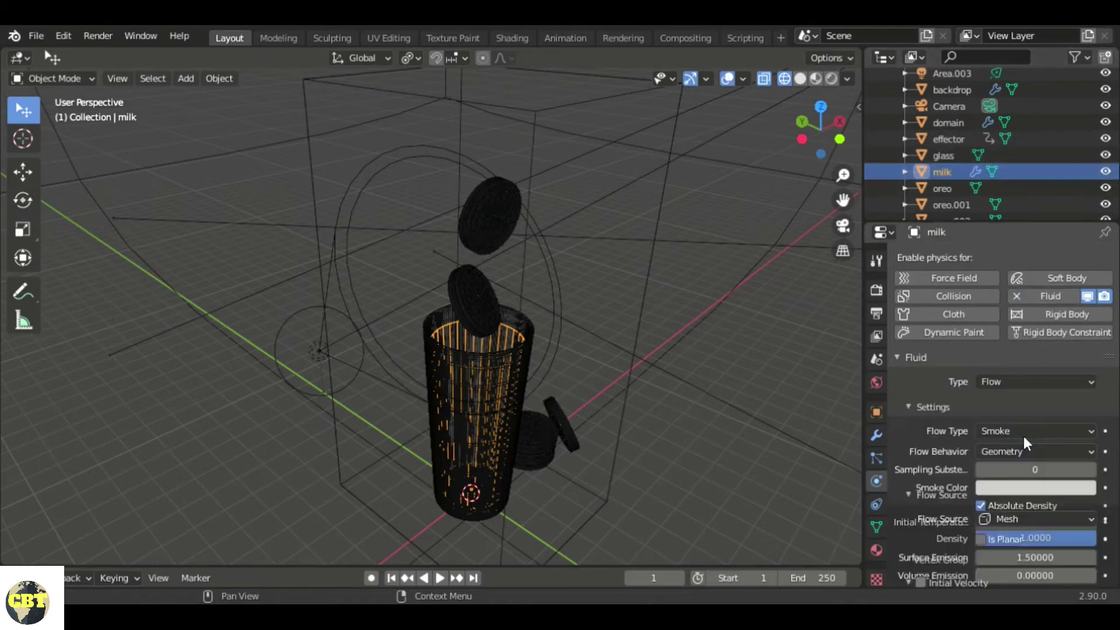
pyautogui.click(1045, 432)
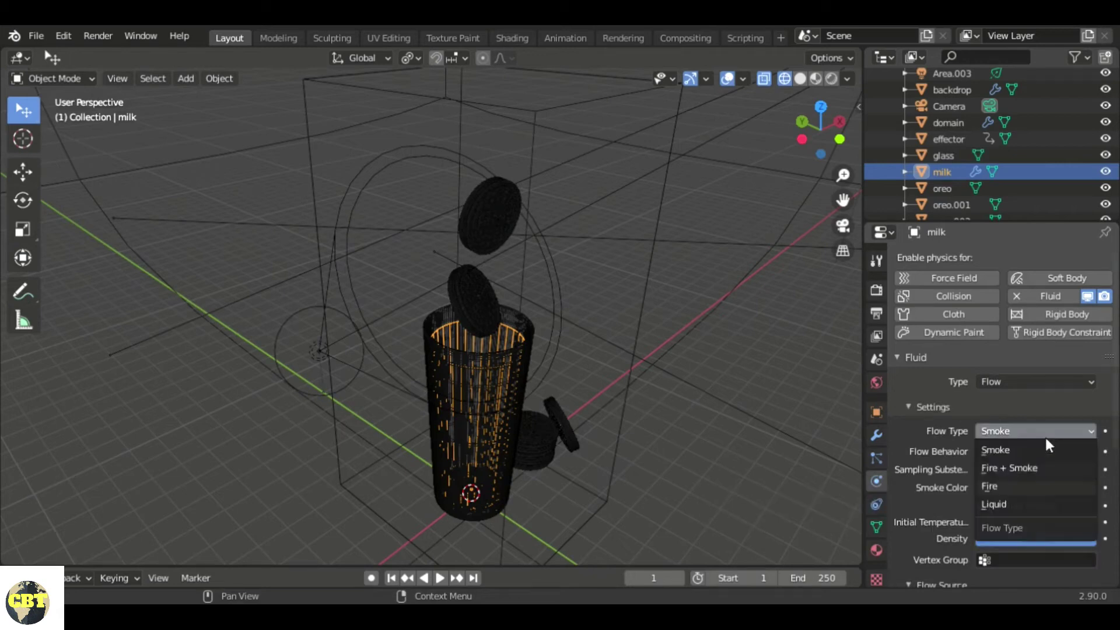
pyautogui.click(1021, 501)
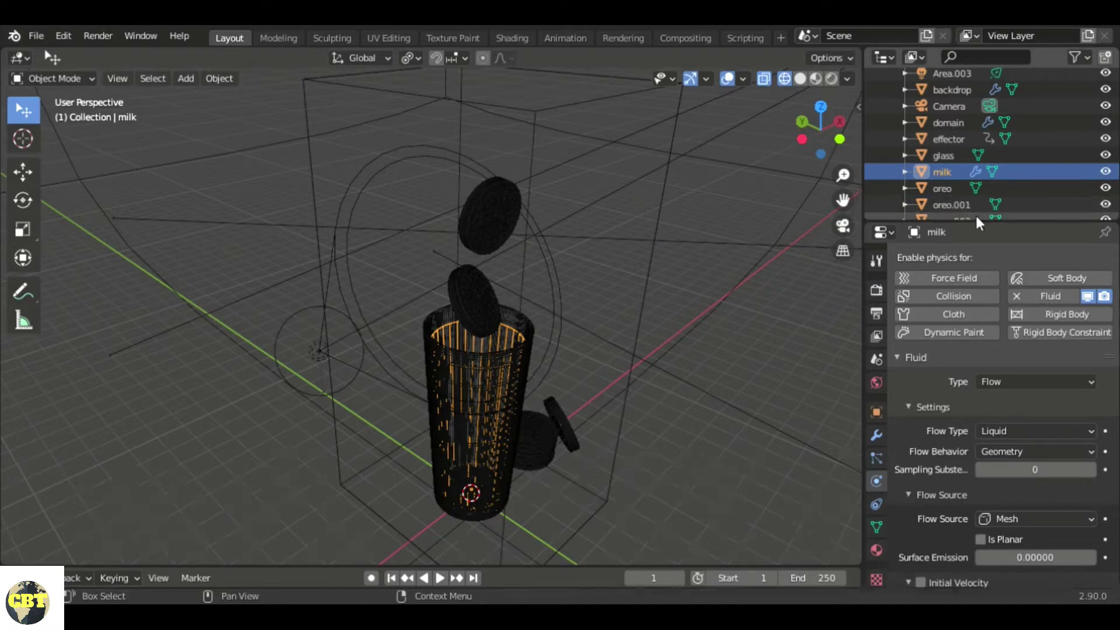
pyautogui.moveTo(695, 353); pyautogui.dragTo(597, 379, button='middle')
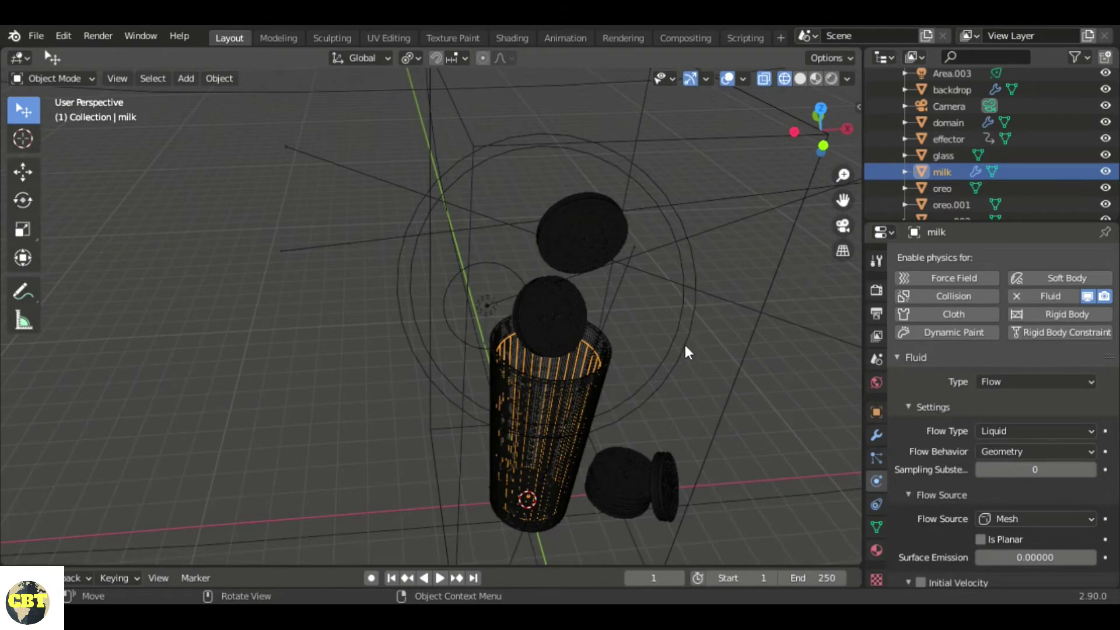
# Step: Make the glass a Fluid Effector with Surface Thickness 0.9
pyautogui.click(600, 371)
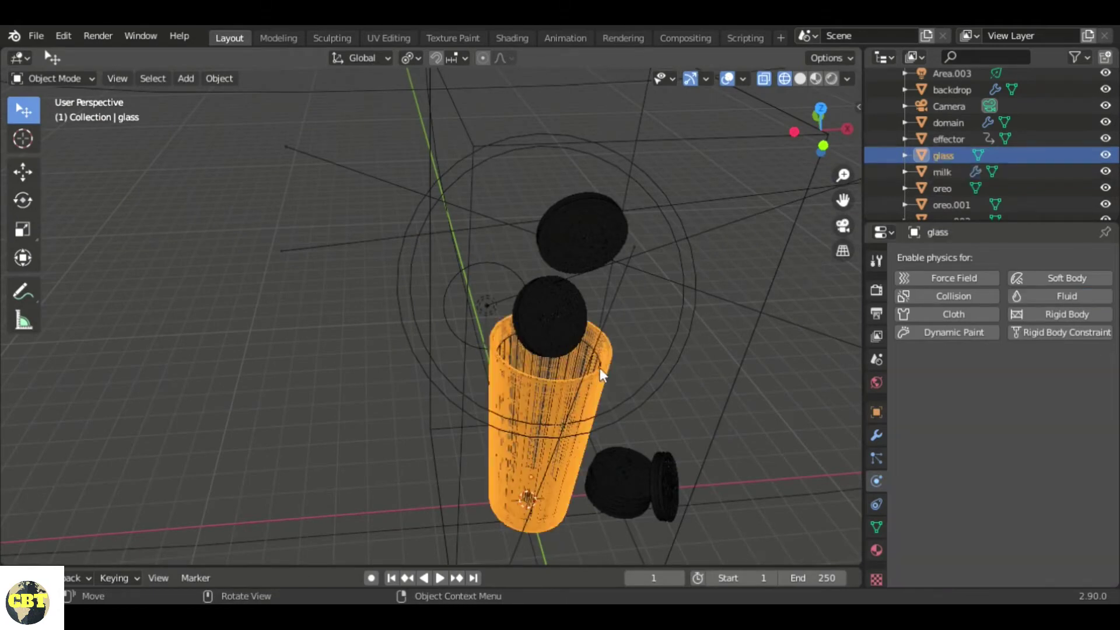
pyautogui.moveTo(764, 352); pyautogui.dragTo(740, 289, button='middle')
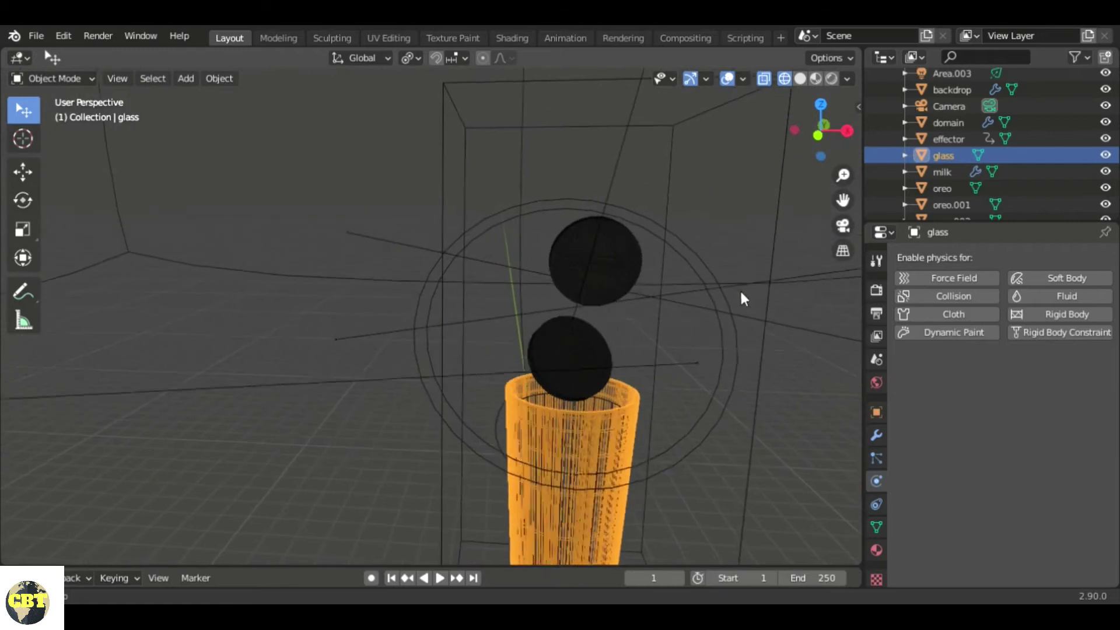
pyautogui.click(1069, 298)
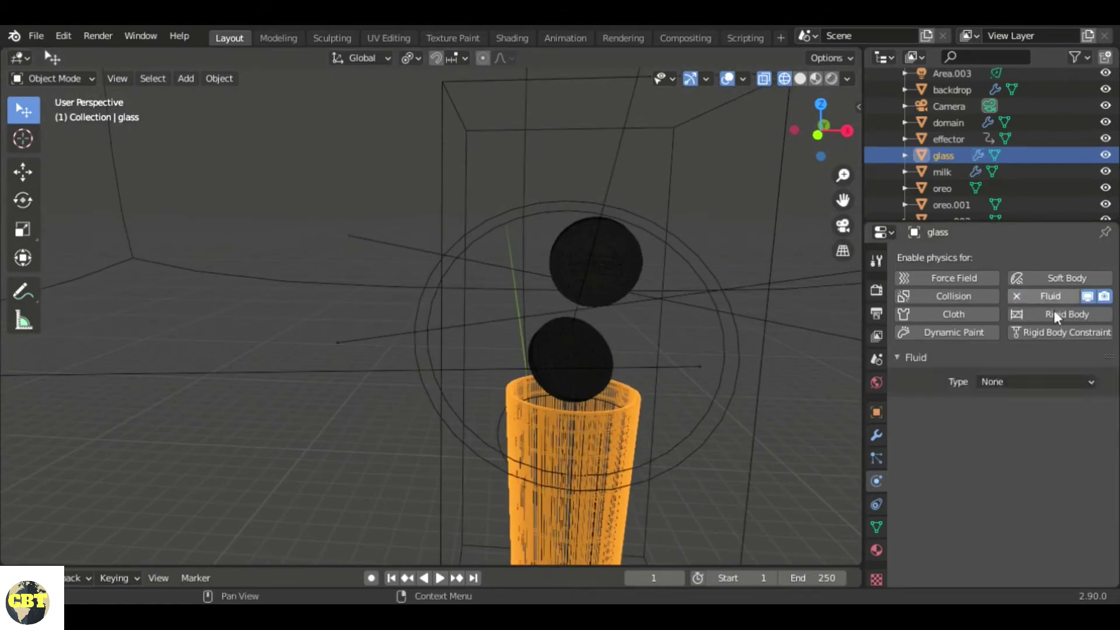
pyautogui.click(1039, 380)
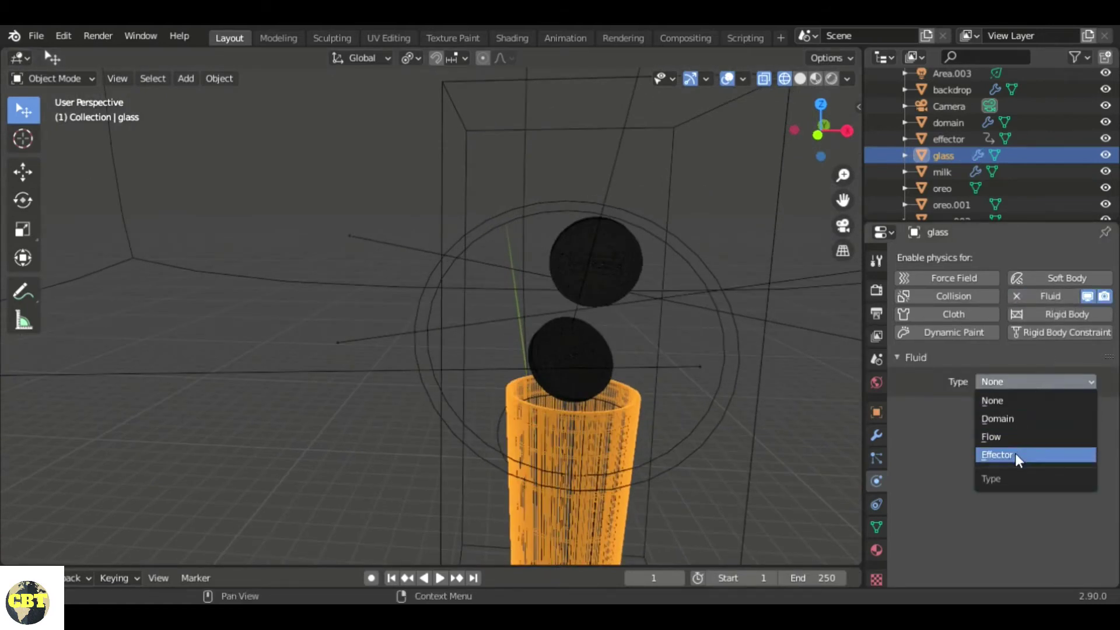
pyautogui.click(998, 454)
pyautogui.click(1035, 471)
pyautogui.write('0.9')
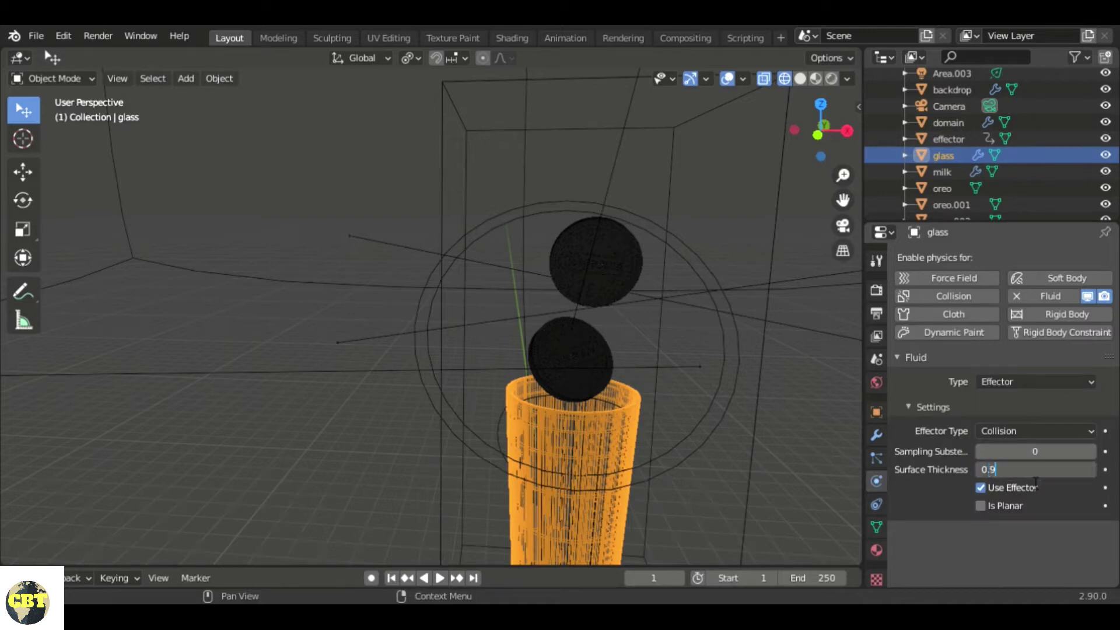
pyautogui.press('Return')
# Step: Recheck the milk and glass settings, then select the effector object
pyautogui.moveTo(664, 372); pyautogui.dragTo(665, 412, button='middle')
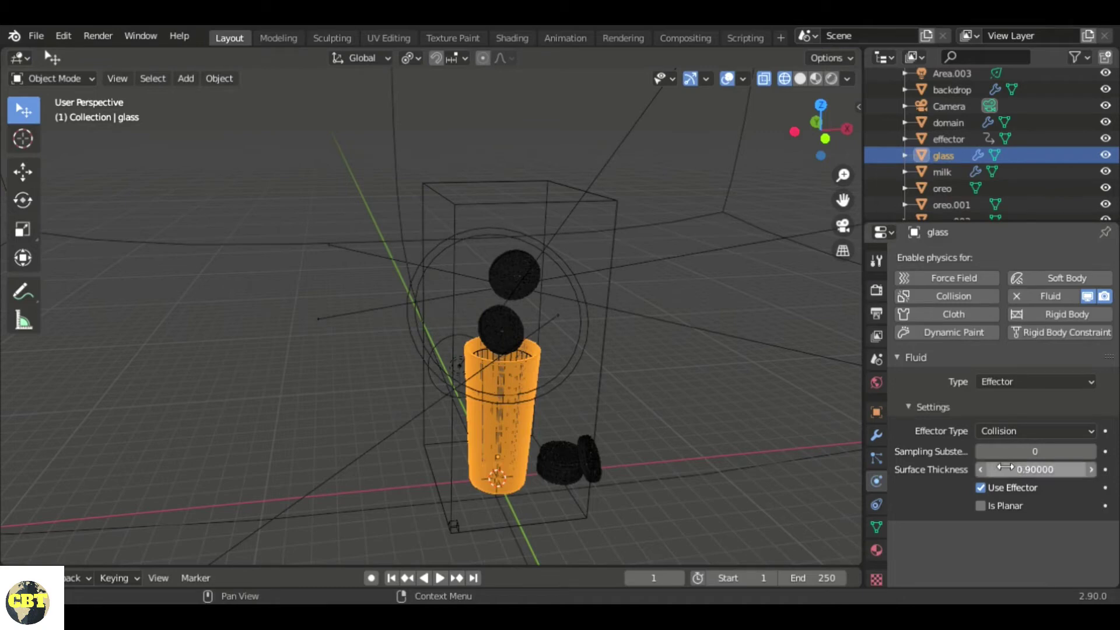
pyautogui.scroll(1, 544, 411)
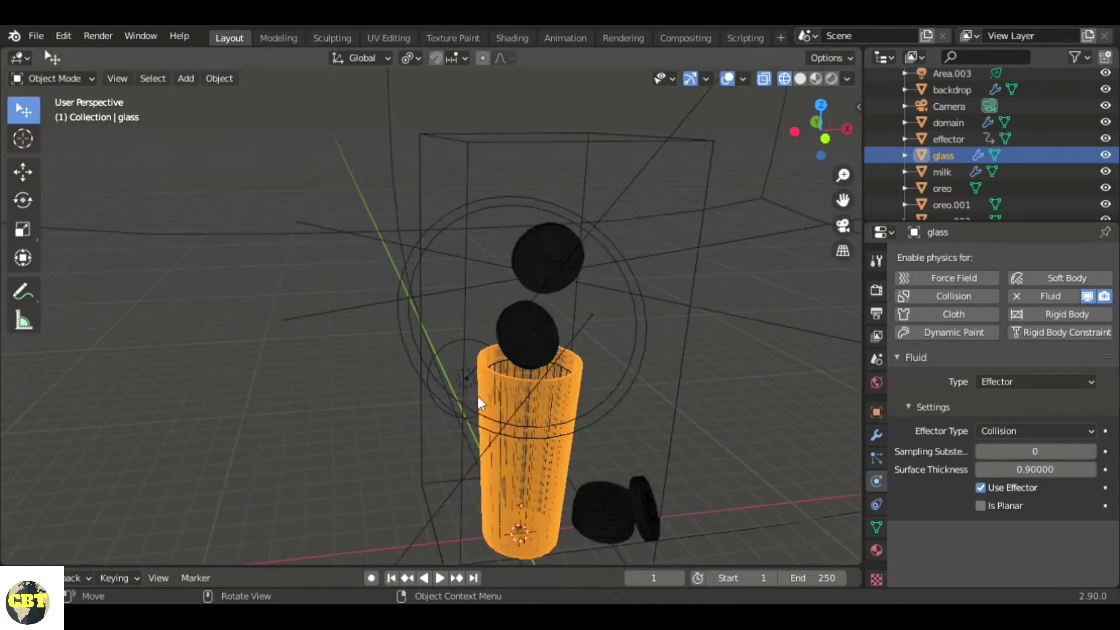
pyautogui.moveTo(538, 424); pyautogui.dragTo(488, 372, button='middle')
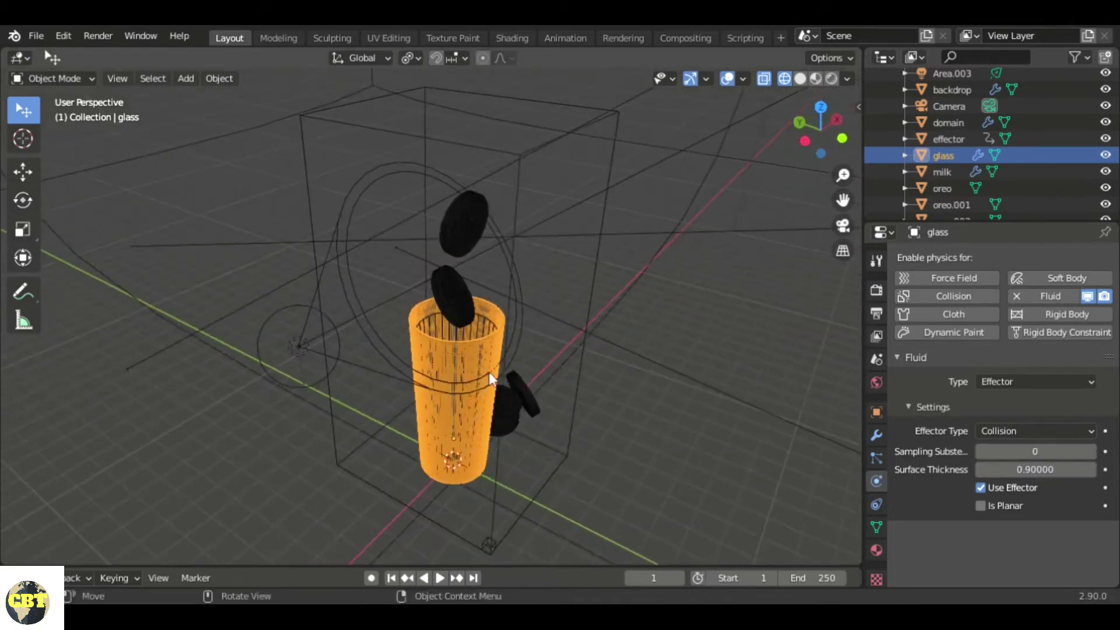
pyautogui.click(450, 339)
pyautogui.click(459, 377)
pyautogui.moveTo(546, 449); pyautogui.dragTo(534, 533, button='middle')
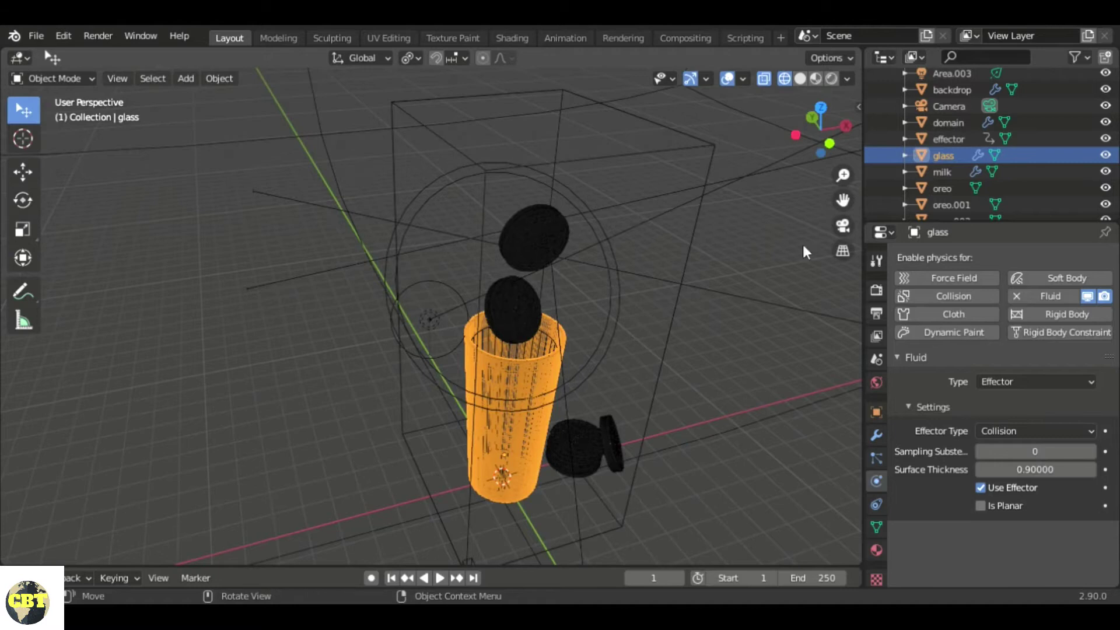
pyautogui.click(942, 143)
pyautogui.moveTo(607, 407); pyautogui.dragTo(492, 307, button='middle')
# Step: Enable Fluid physics on the effector object
pyautogui.scroll(3, 554, 362)
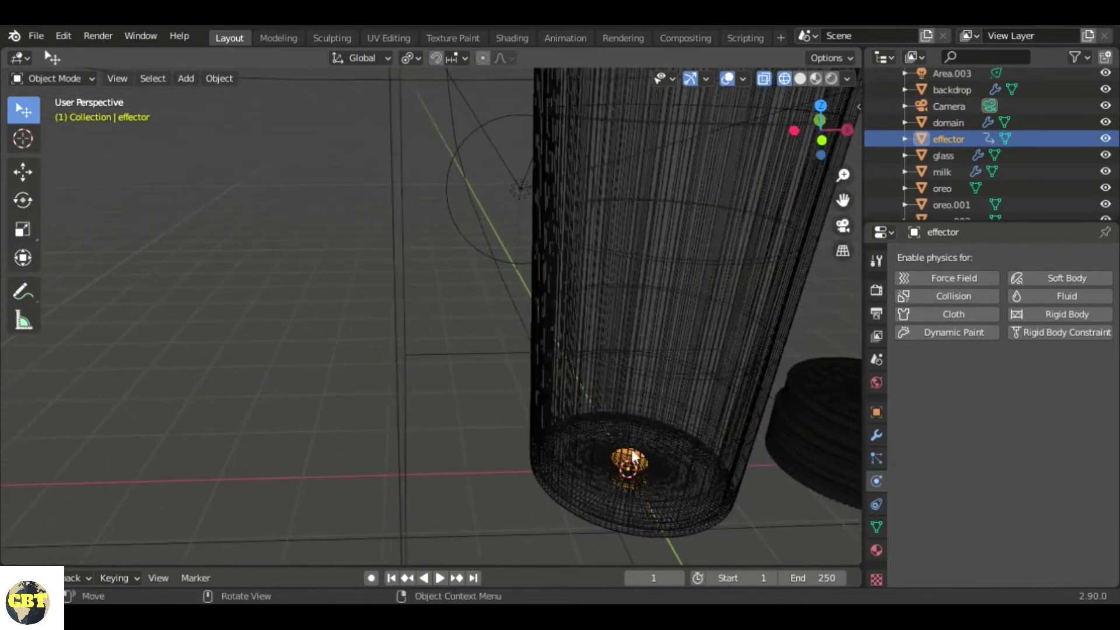
pyautogui.scroll(-1, 697, 397)
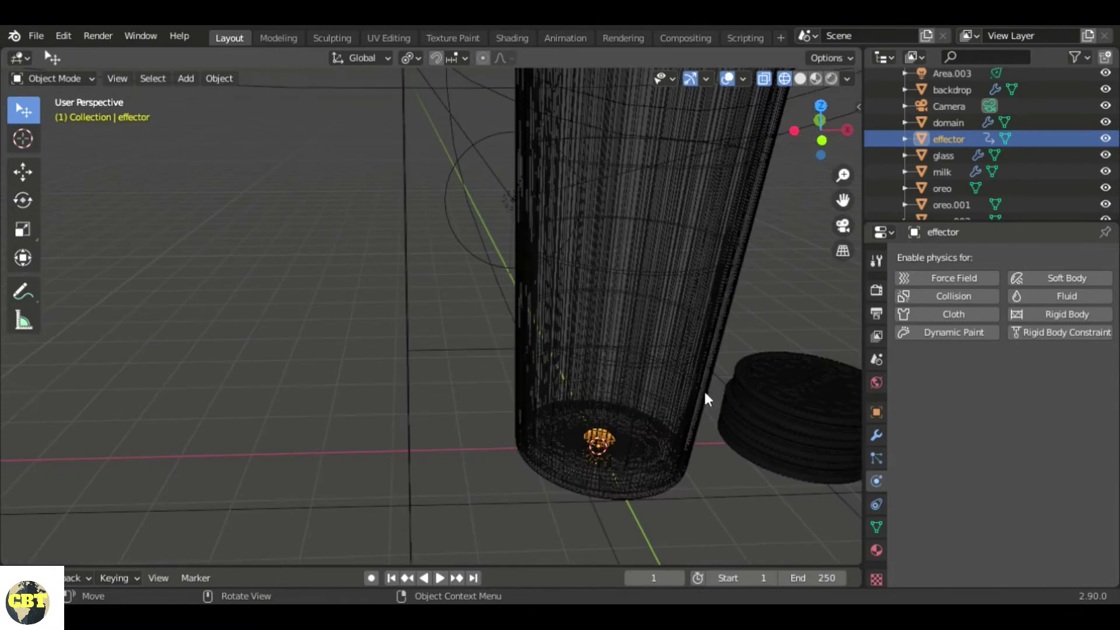
pyautogui.click(1039, 295)
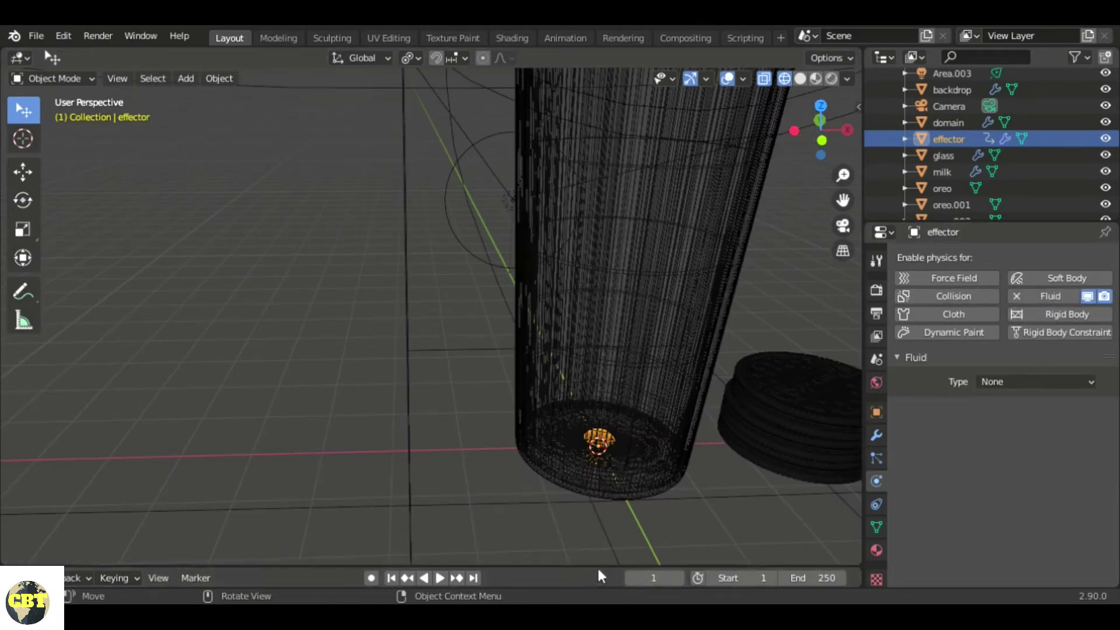
# Step: Enlarge the timeline, play the effector's motion, then stop and return to frame 1
pyautogui.moveTo(598, 563); pyautogui.dragTo(606, 412)
pyautogui.scroll(-5, 435, 291)
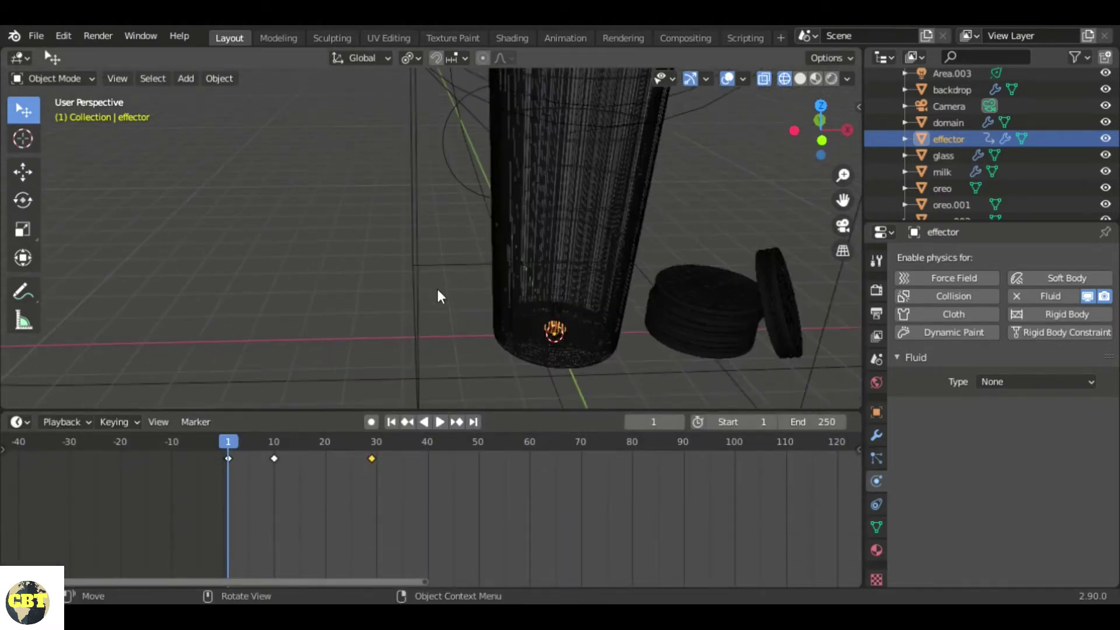
pyautogui.moveTo(422, 280); pyautogui.dragTo(358, 415, button='middle')
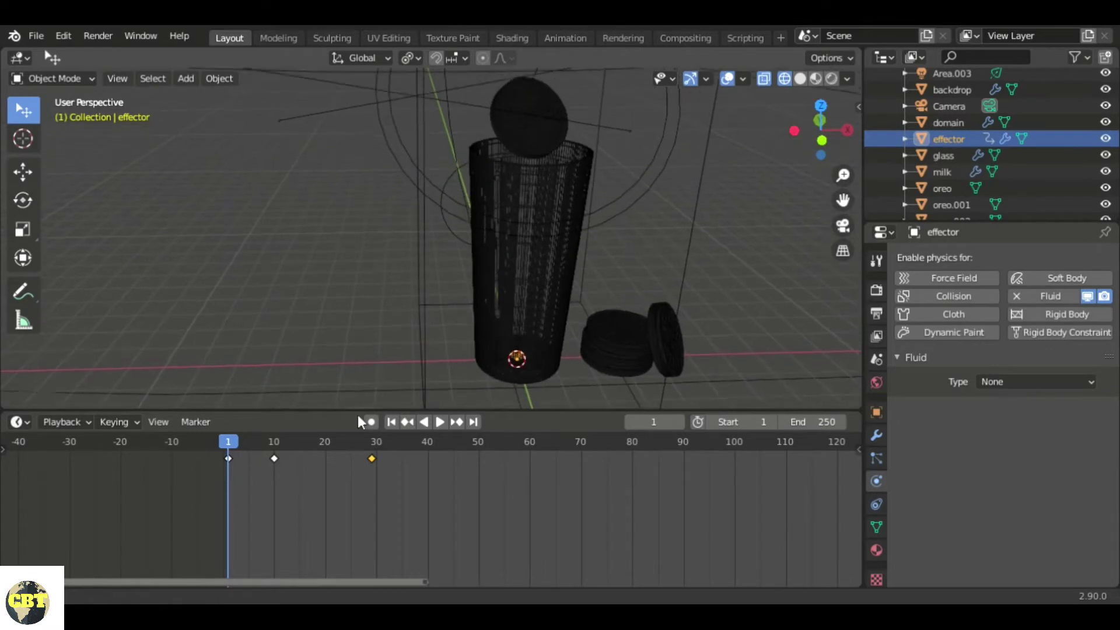
pyautogui.click(440, 421)
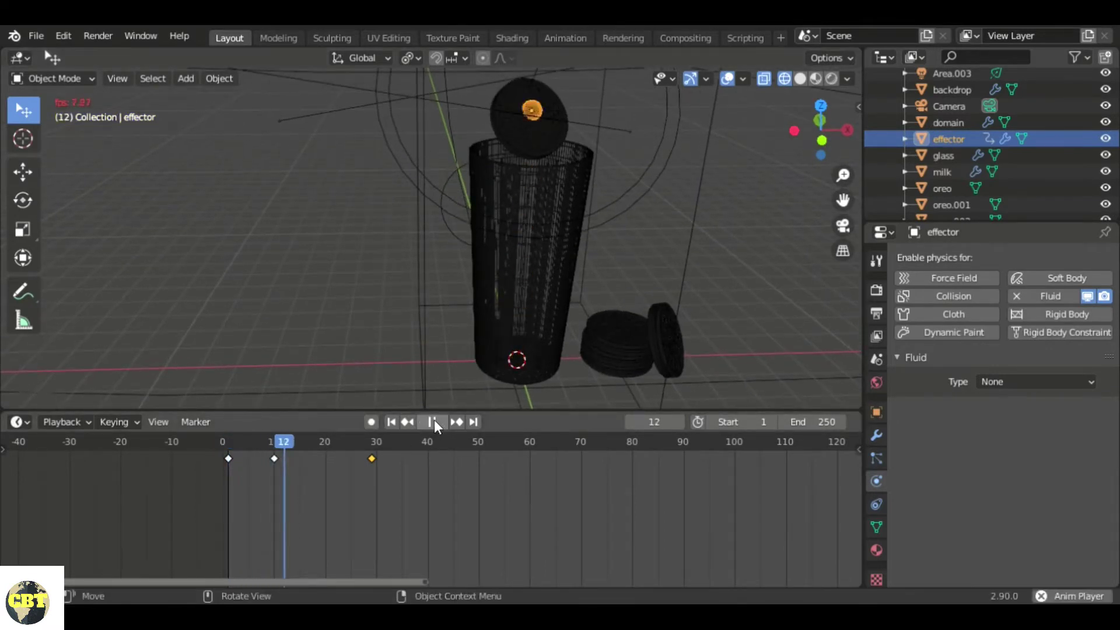
pyautogui.click(434, 421)
pyautogui.click(391, 422)
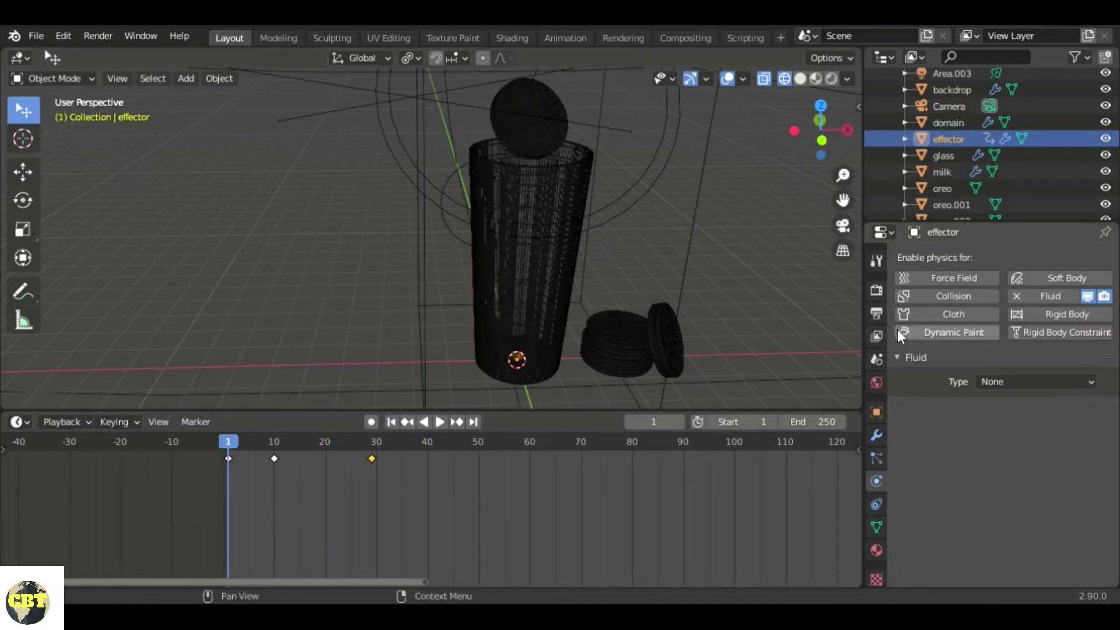
# Step: Make the effector object a Collision Effector with Surface Thickness 0.5
pyautogui.click(1019, 383)
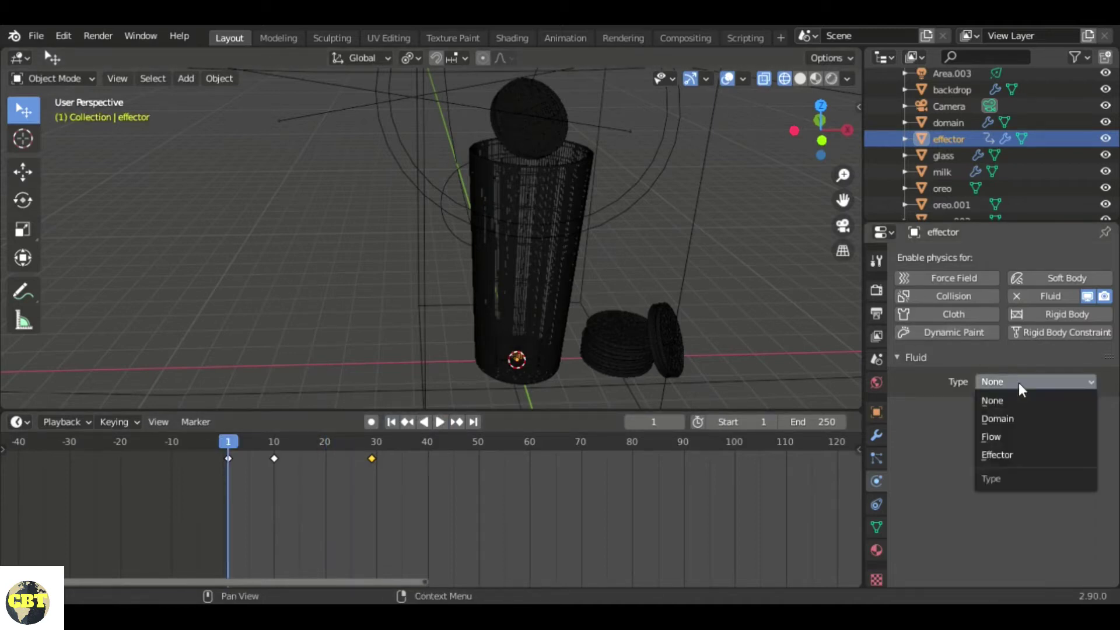
pyautogui.click(1021, 454)
pyautogui.click(1026, 470)
pyautogui.write('0.0')
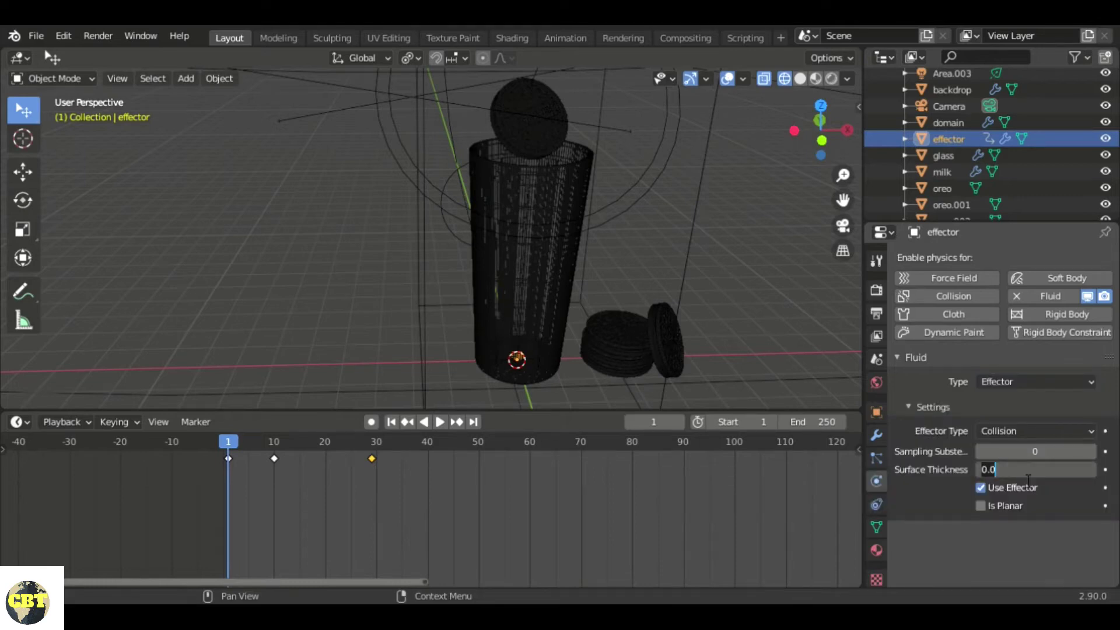
pyautogui.press('BackSpace')
pyautogui.write('5')
pyautogui.press('Return')
pyautogui.scroll(-5, 521, 251)
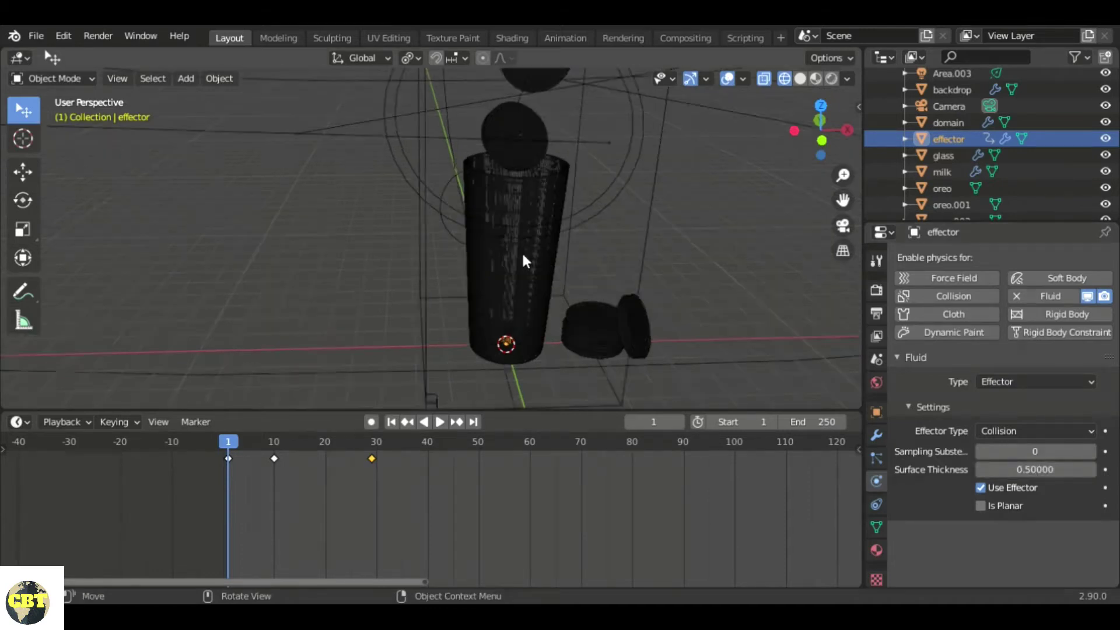
pyautogui.moveTo(520, 253); pyautogui.dragTo(543, 271, button='middle')
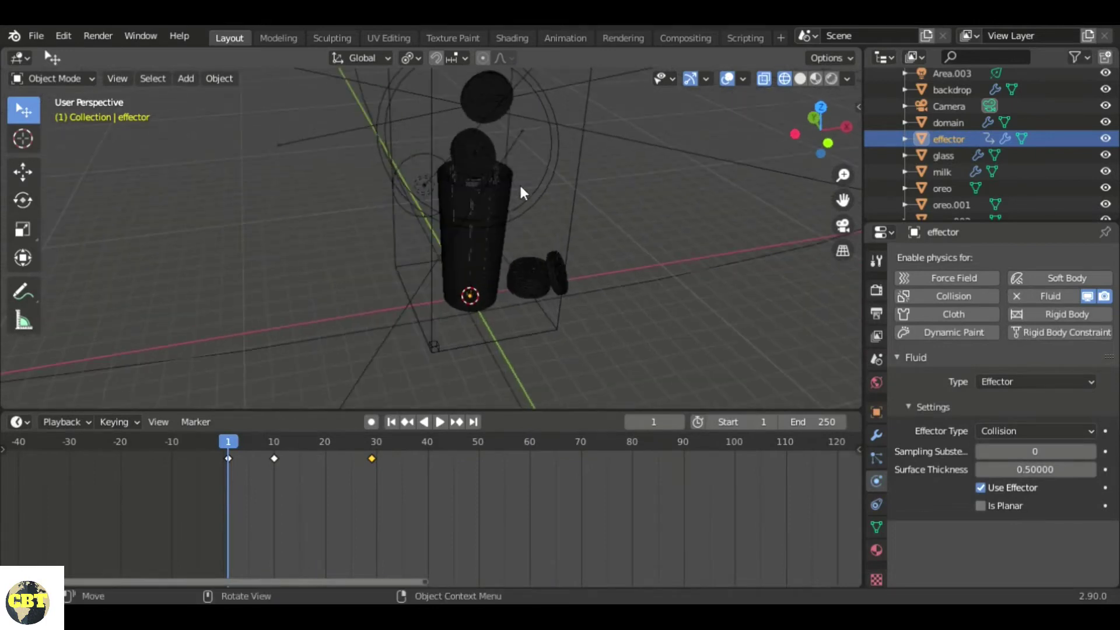
pyautogui.scroll(2, 519, 178)
pyautogui.scroll(2, 508, 204)
pyautogui.scroll(2, 501, 244)
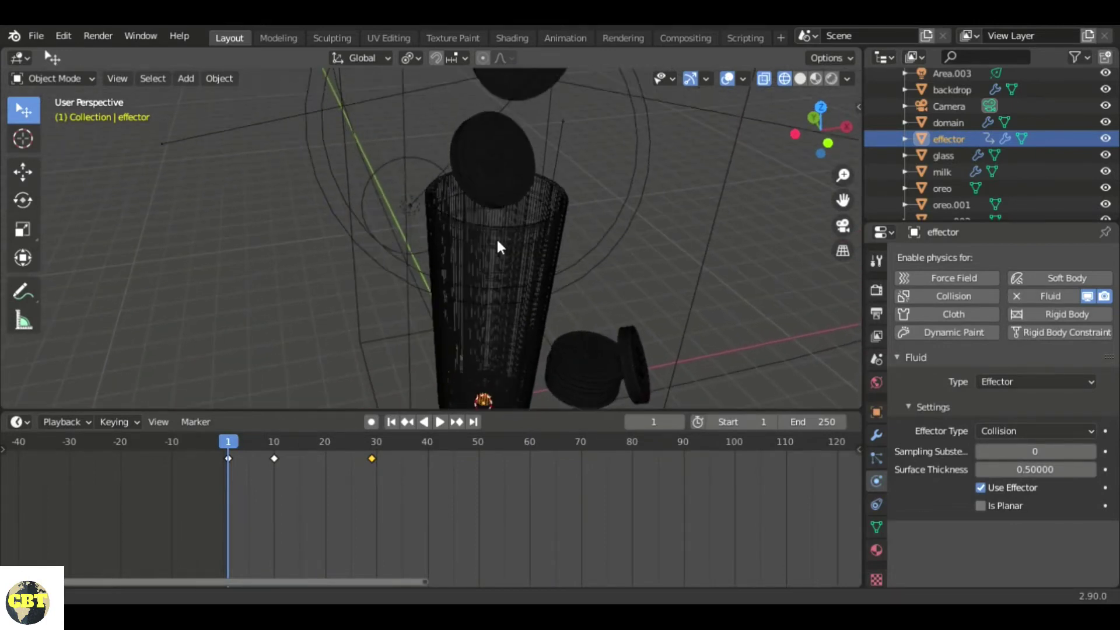
# Step: Make oreo.004 a Fluid Effector with Surface Thickness 0.5
pyautogui.click(507, 169)
pyautogui.click(513, 130)
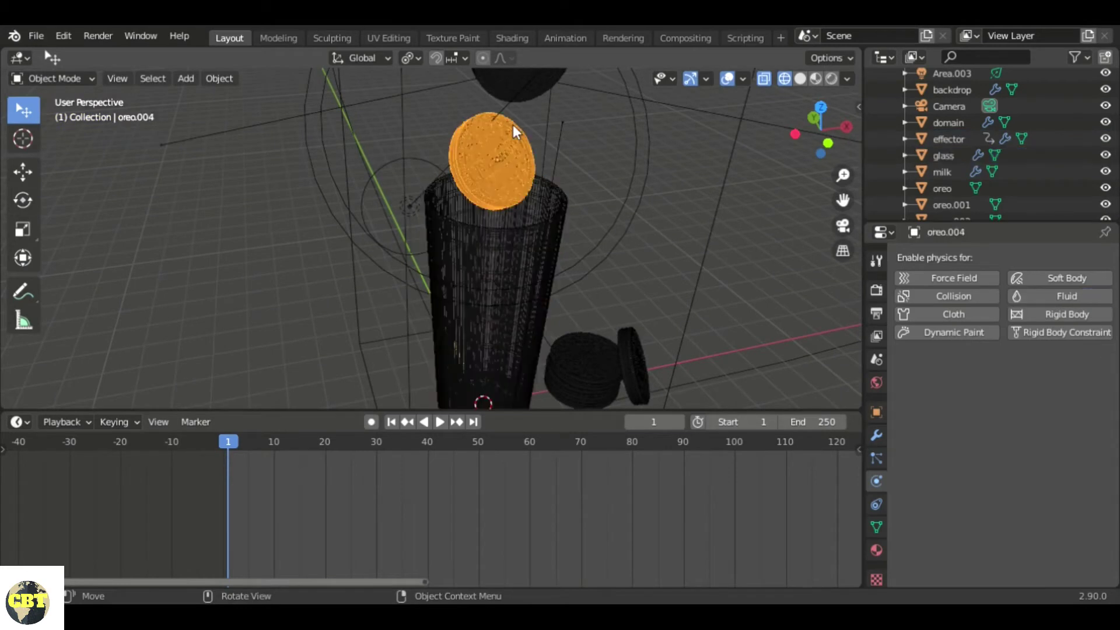
pyautogui.click(1072, 294)
pyautogui.click(1046, 380)
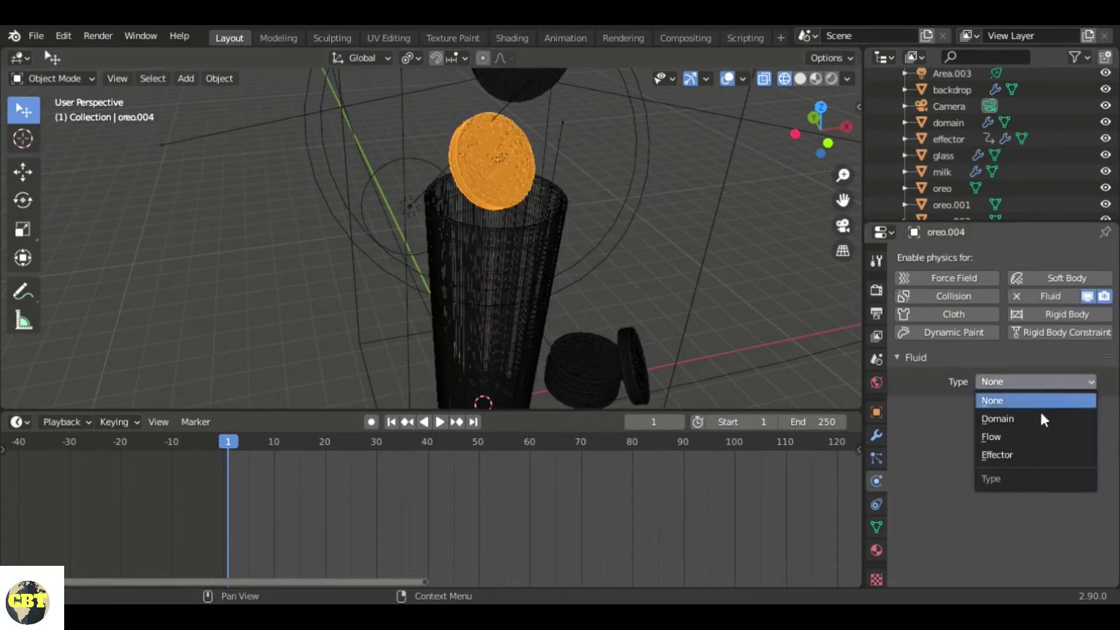
pyautogui.click(1038, 458)
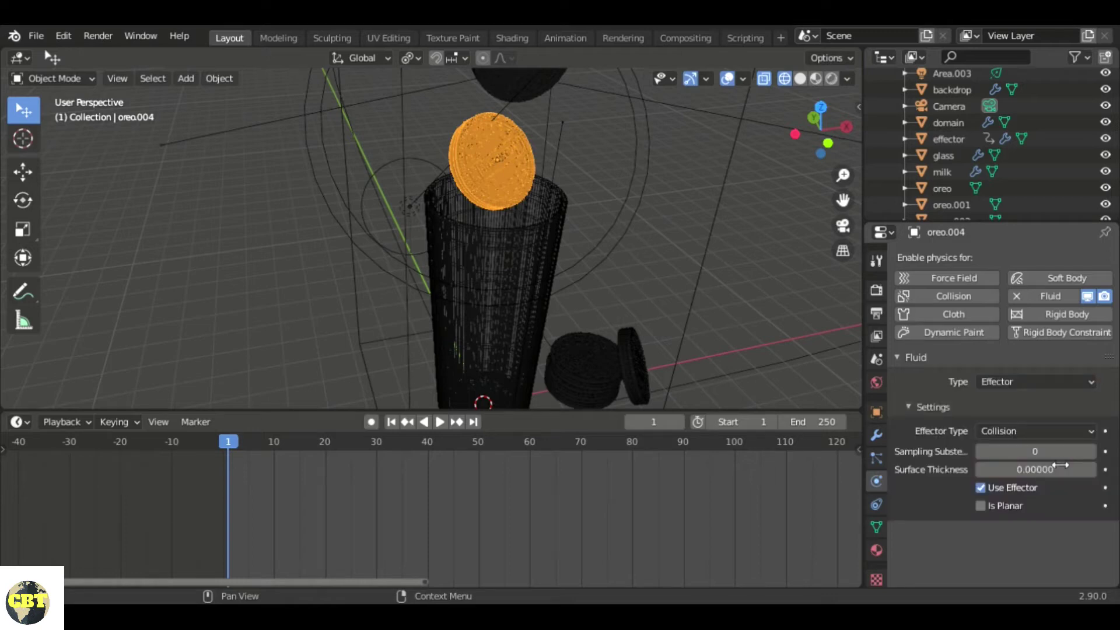
pyautogui.click(1060, 471)
pyautogui.write('0.0')
pyautogui.press('BackSpace')
pyautogui.write('5')
pyautogui.press('Return')
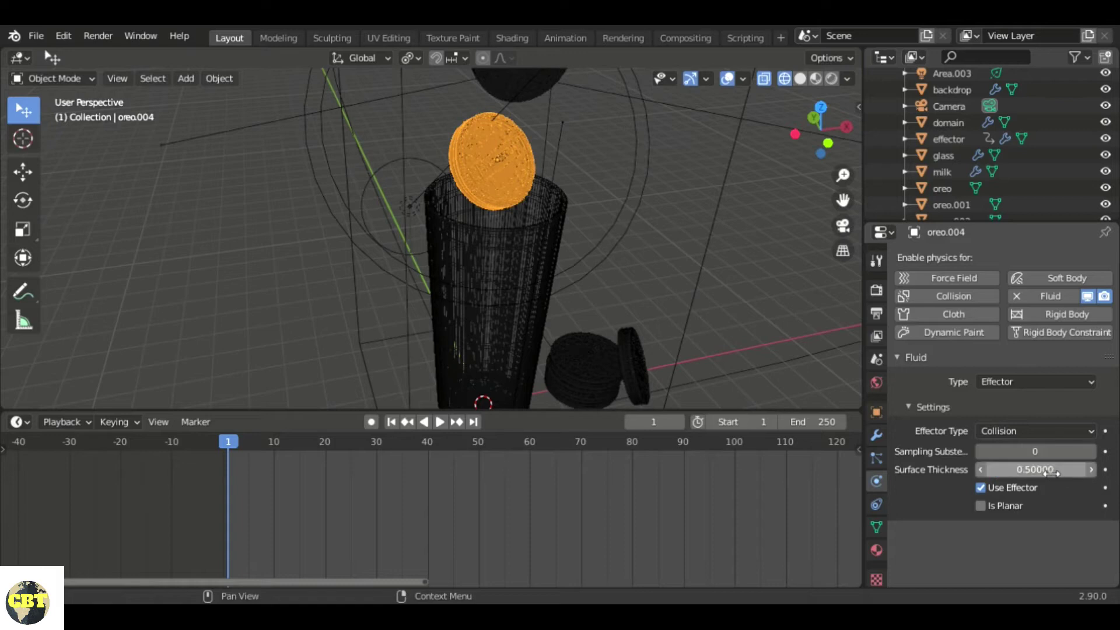
# Step: Make the top cookie, oreo.005, a Fluid Effector with Surface Thickness 0.5
pyautogui.click(530, 92)
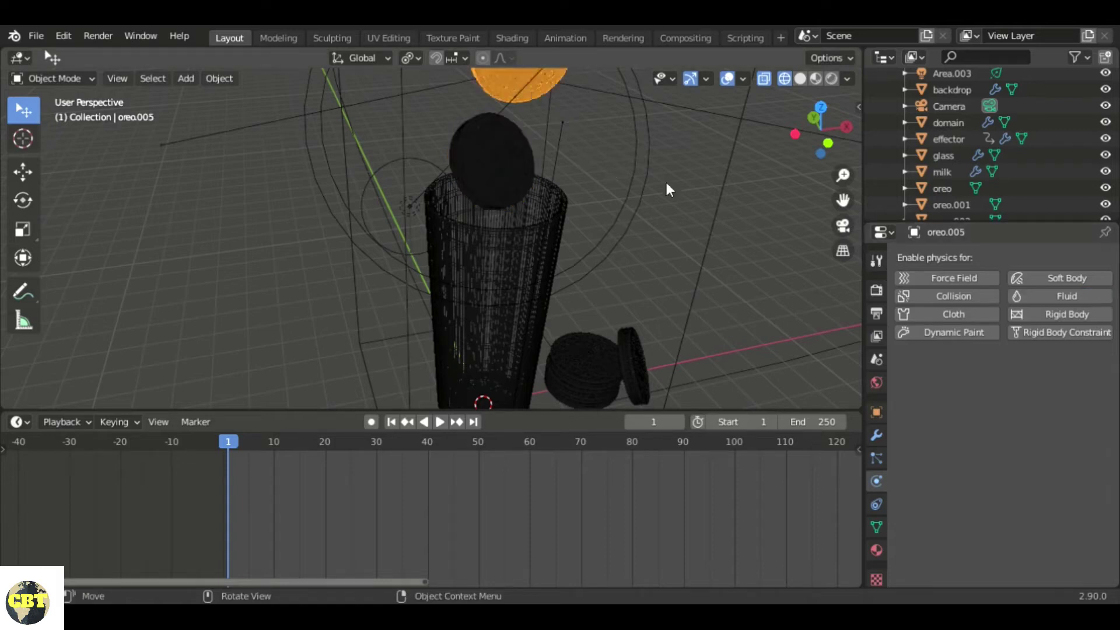
pyautogui.click(1069, 298)
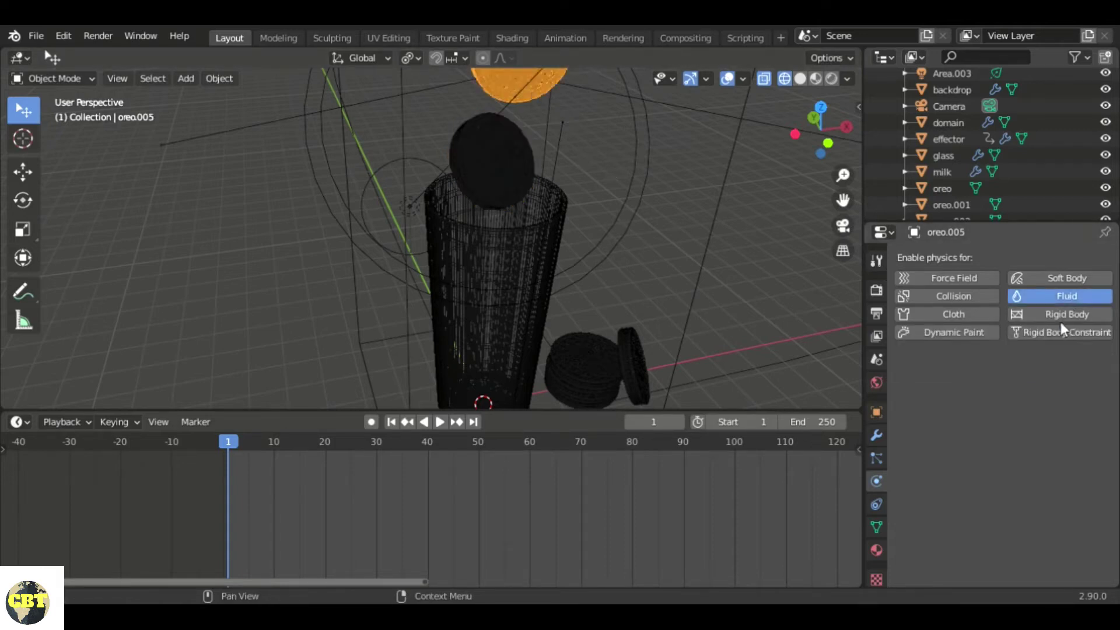
pyautogui.click(1051, 381)
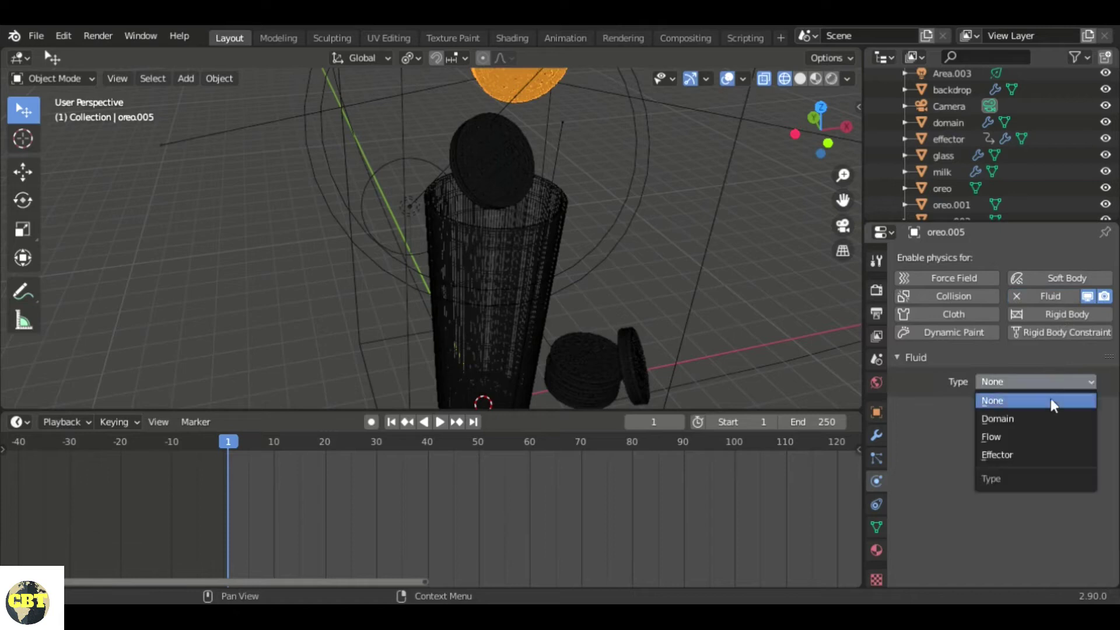
pyautogui.click(1027, 457)
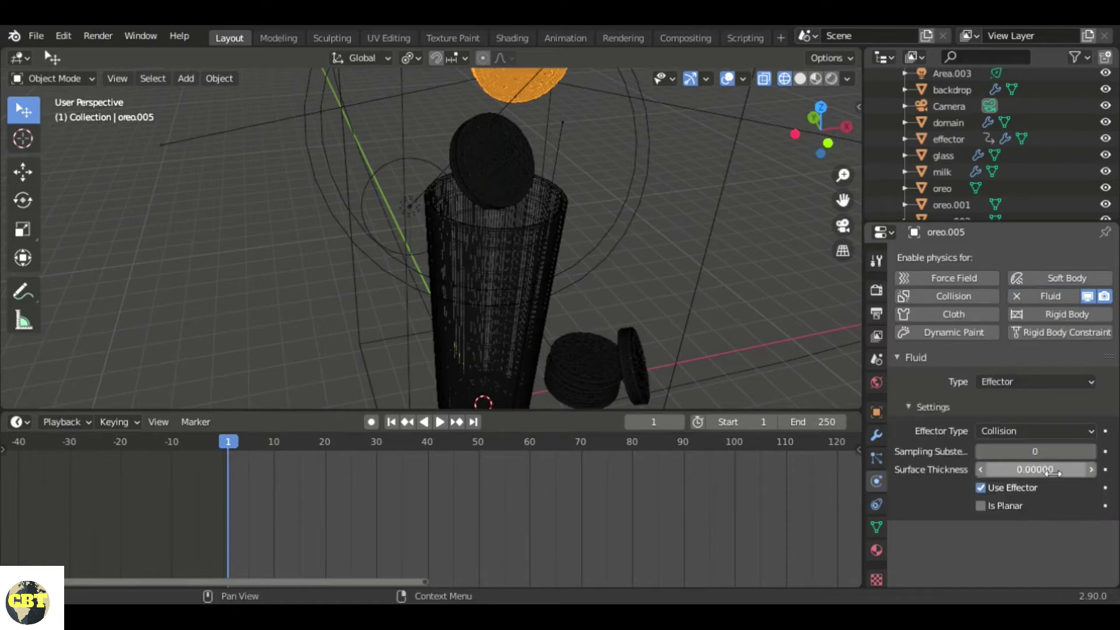
pyautogui.click(1055, 471)
pyautogui.write('0.5')
pyautogui.press('Return')
pyautogui.scroll(-3, 630, 293)
pyautogui.scroll(-3, 467, 326)
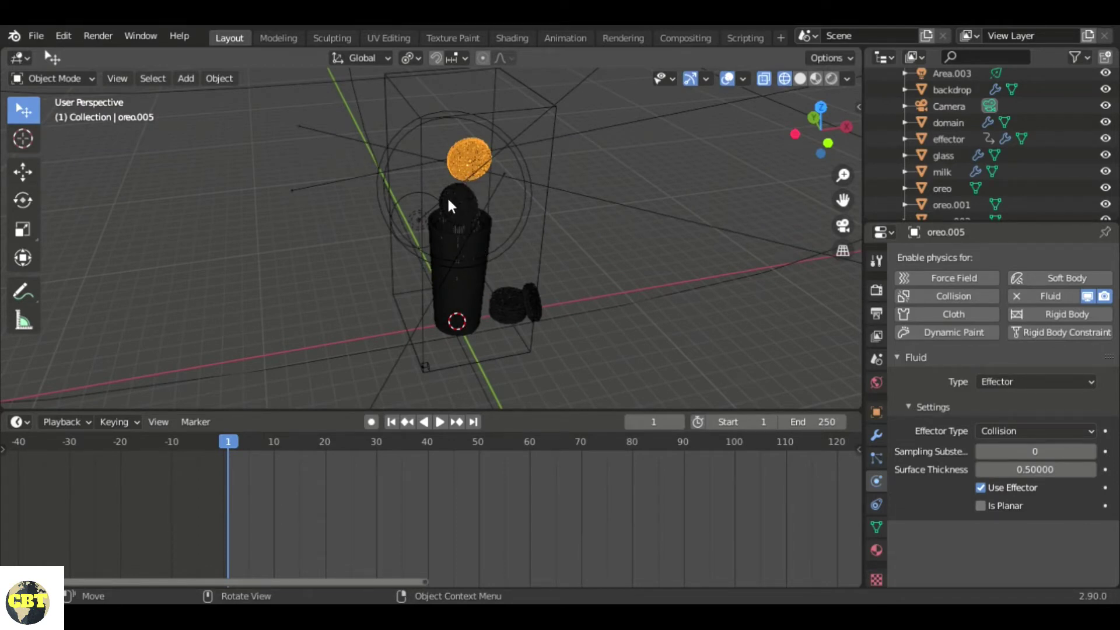
pyautogui.scroll(3, 449, 195)
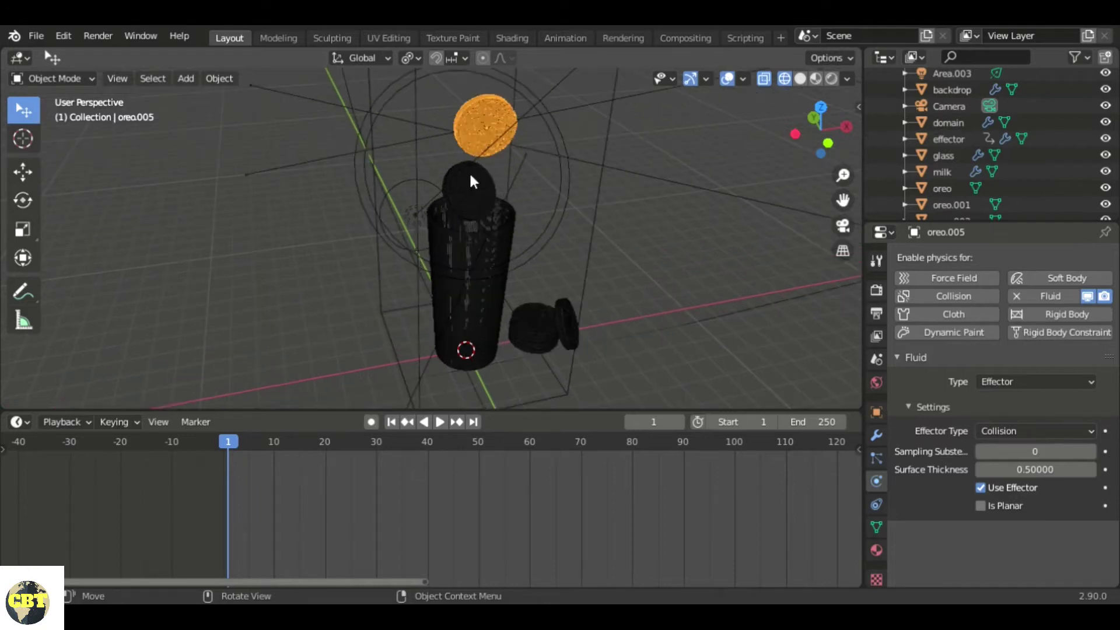
# Step: Review the Fluid settings of the glass, oreo.005, oreo.004 and the milk's Liquid Flow
pyautogui.click(475, 187)
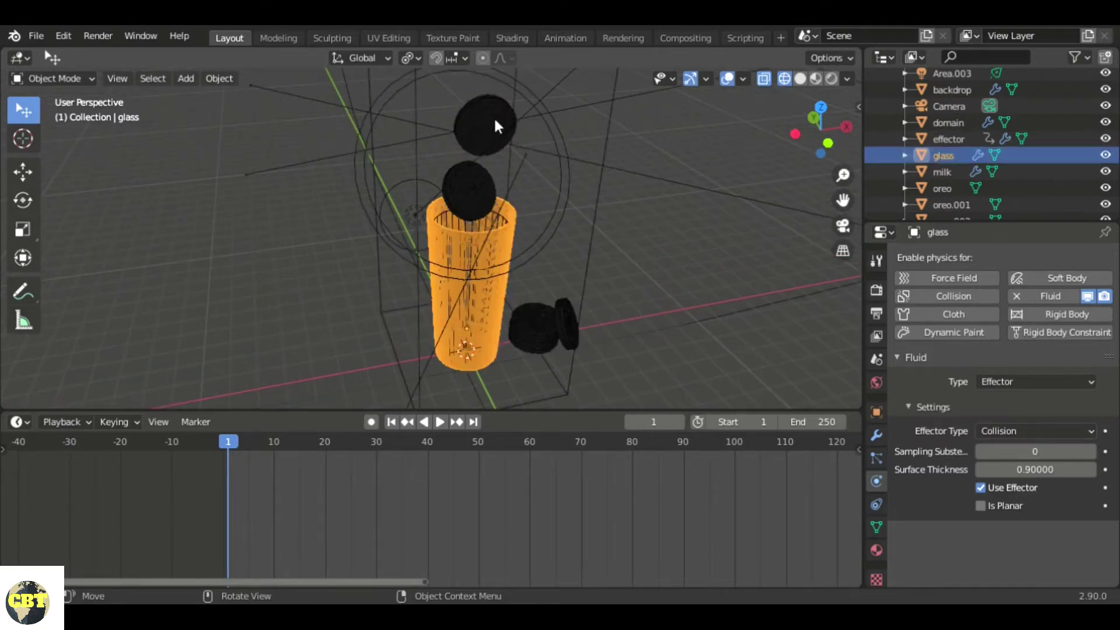
pyautogui.click(493, 117)
pyautogui.click(483, 166)
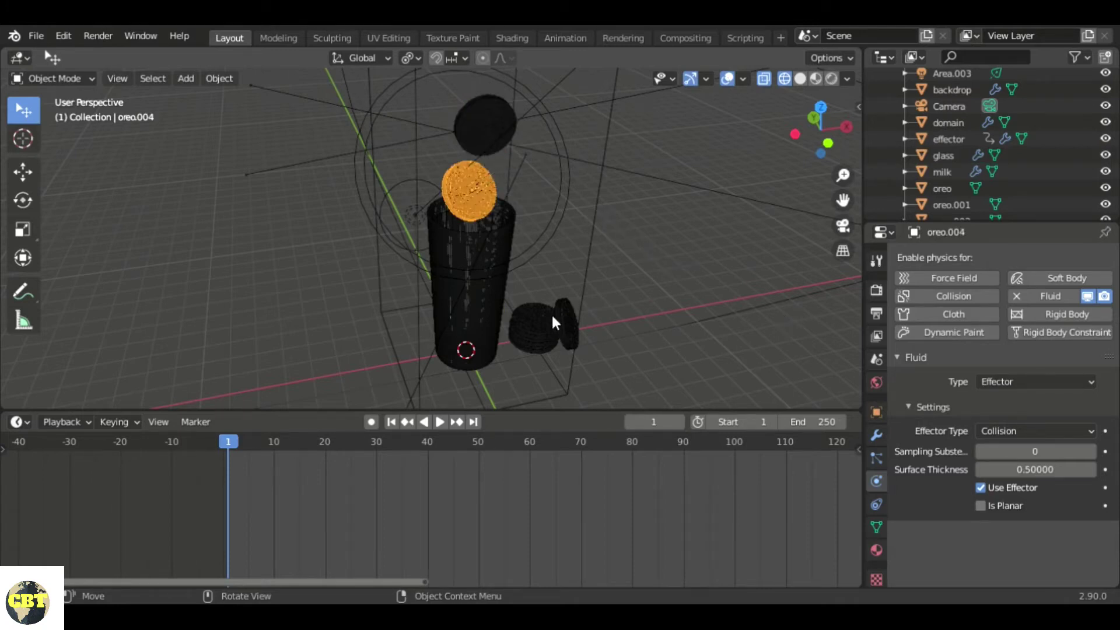
pyautogui.click(936, 174)
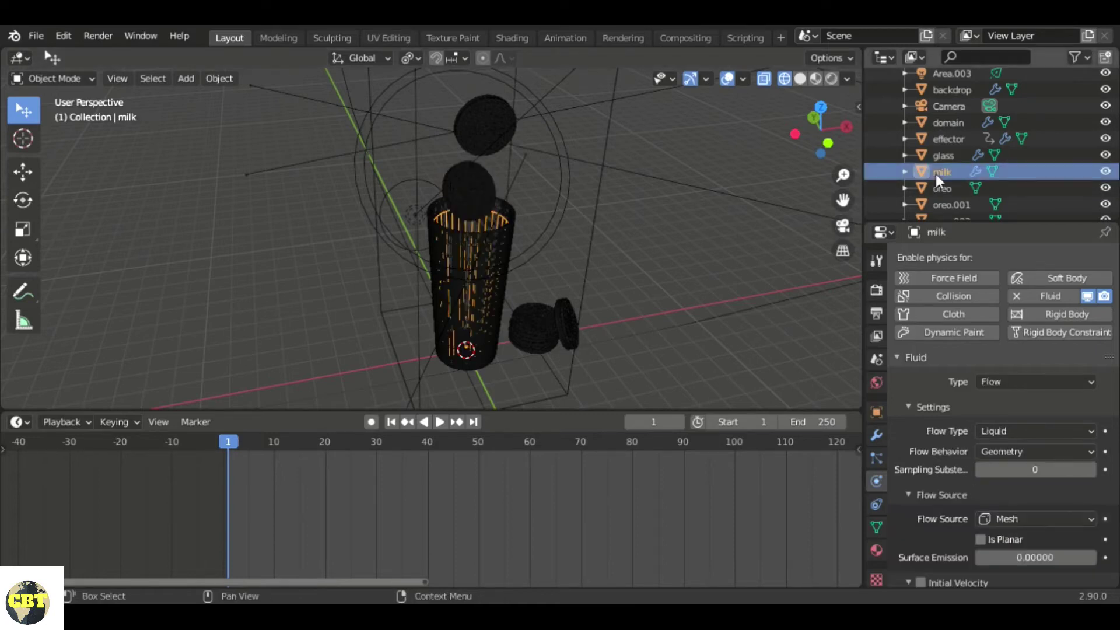
pyautogui.scroll(-5, 1051, 463)
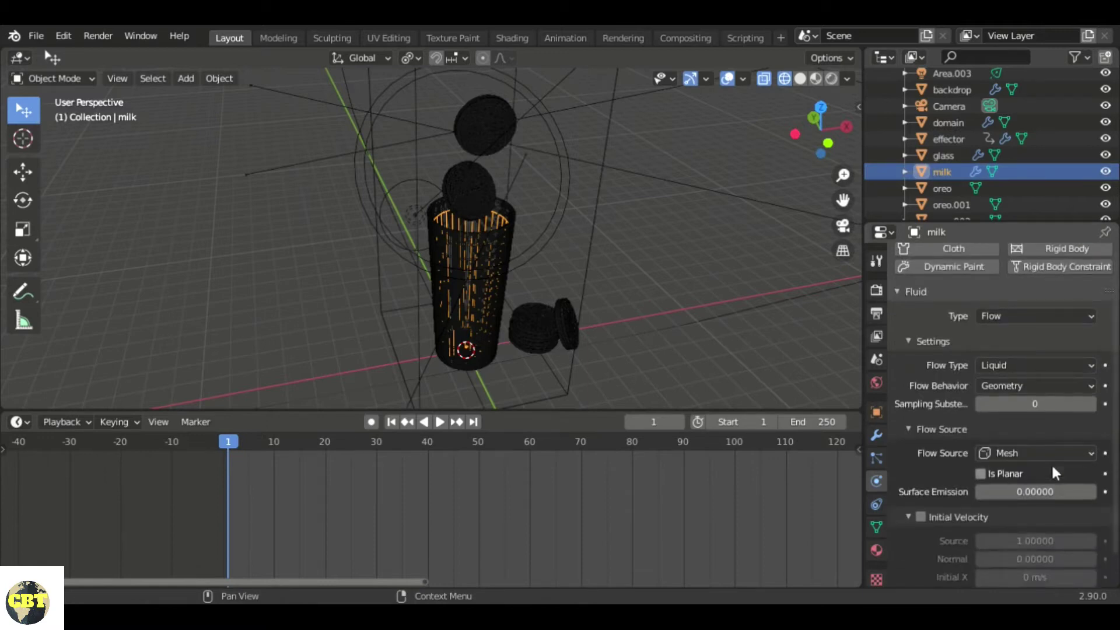
pyautogui.scroll(5, 1052, 474)
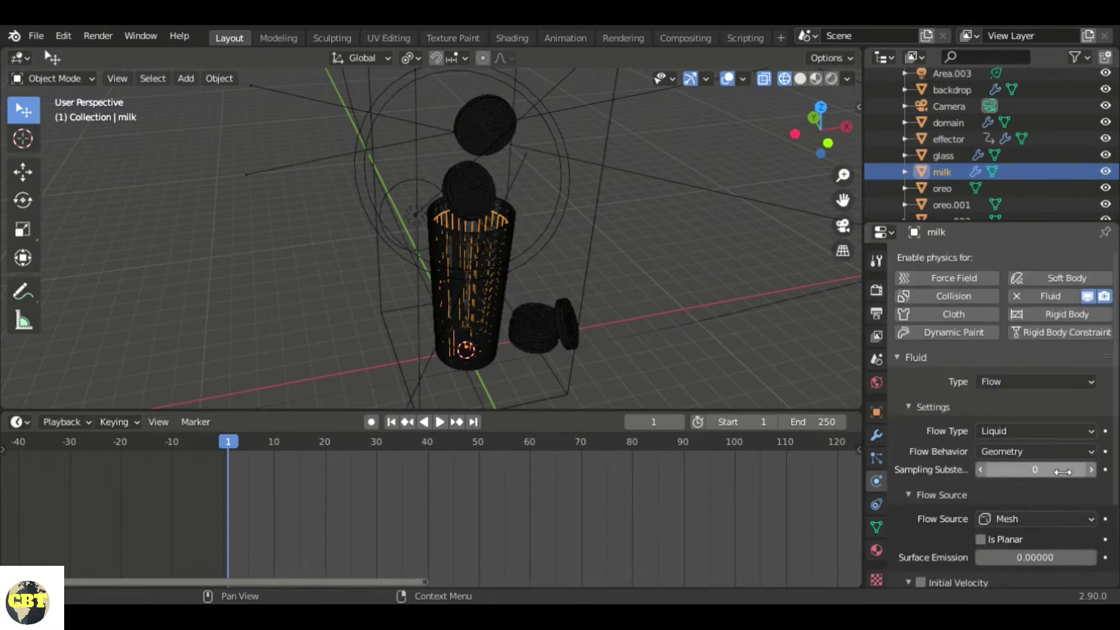
# Step: Select the domain and change its Resolution Divisions from 40 to 60
pyautogui.click(957, 124)
pyautogui.scroll(-5, 1049, 404)
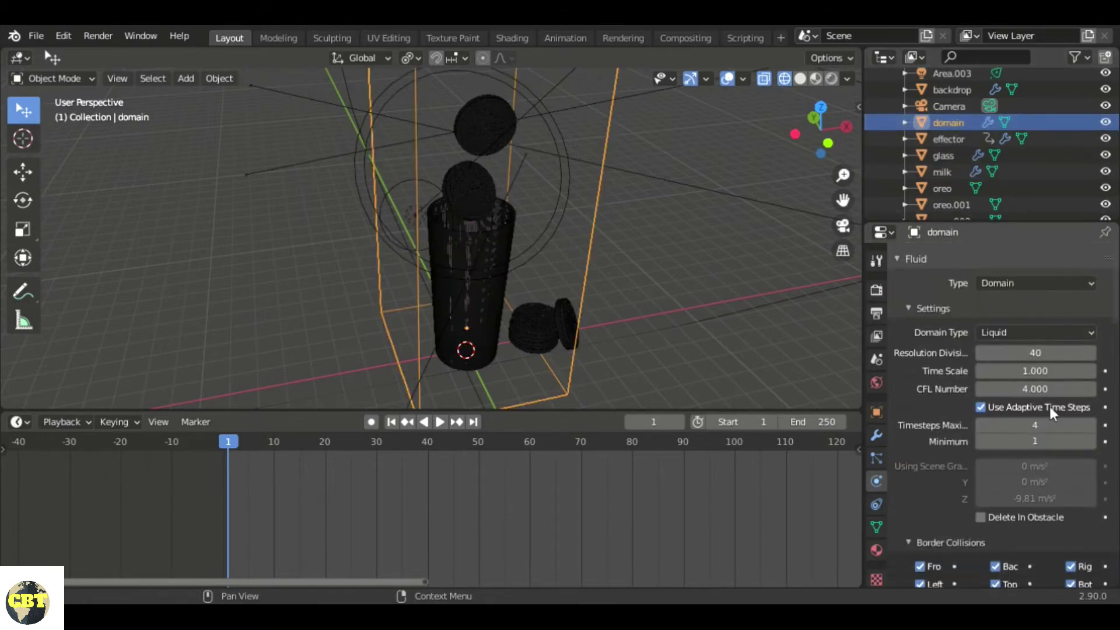
pyautogui.scroll(-10, 1062, 473)
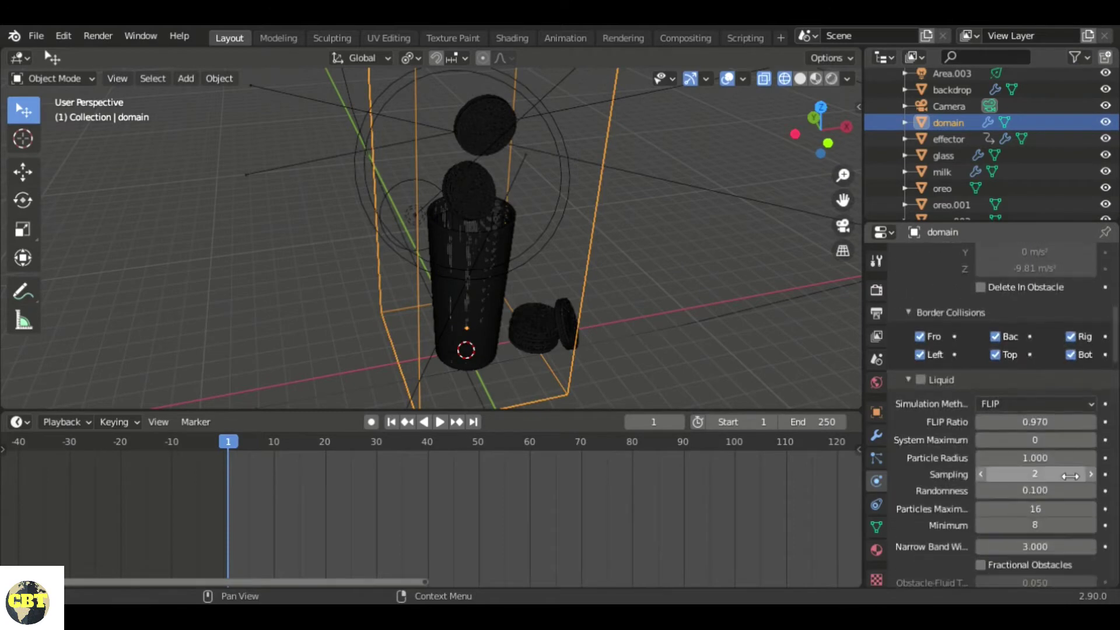
pyautogui.scroll(-12, 1060, 470)
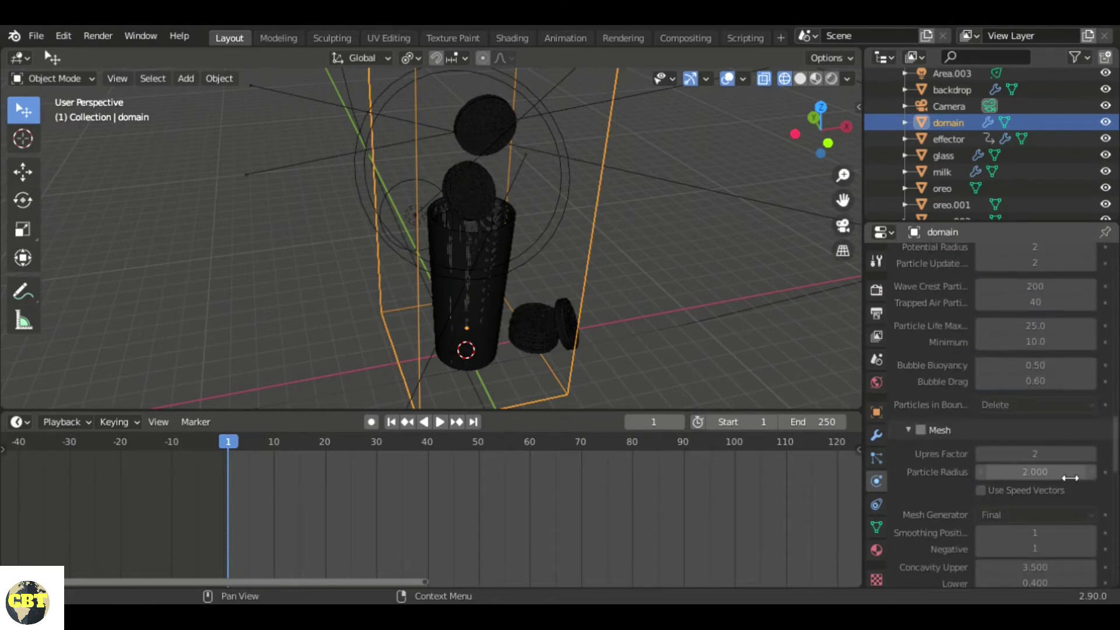
pyautogui.scroll(-10, 1060, 472)
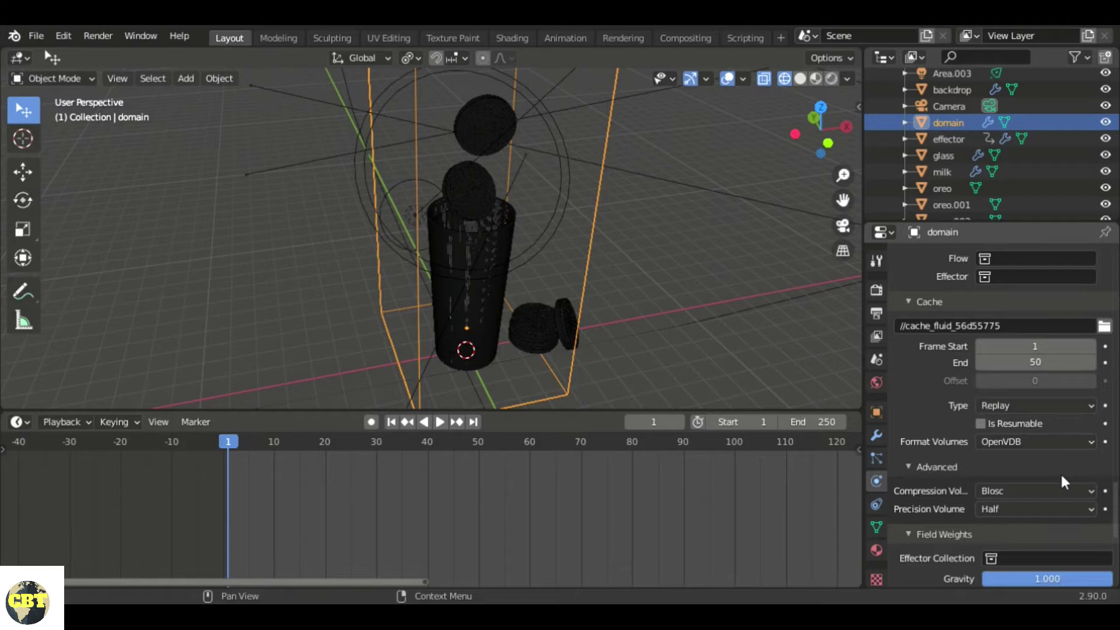
pyautogui.scroll(5, 1060, 472)
pyautogui.scroll(12, 1071, 477)
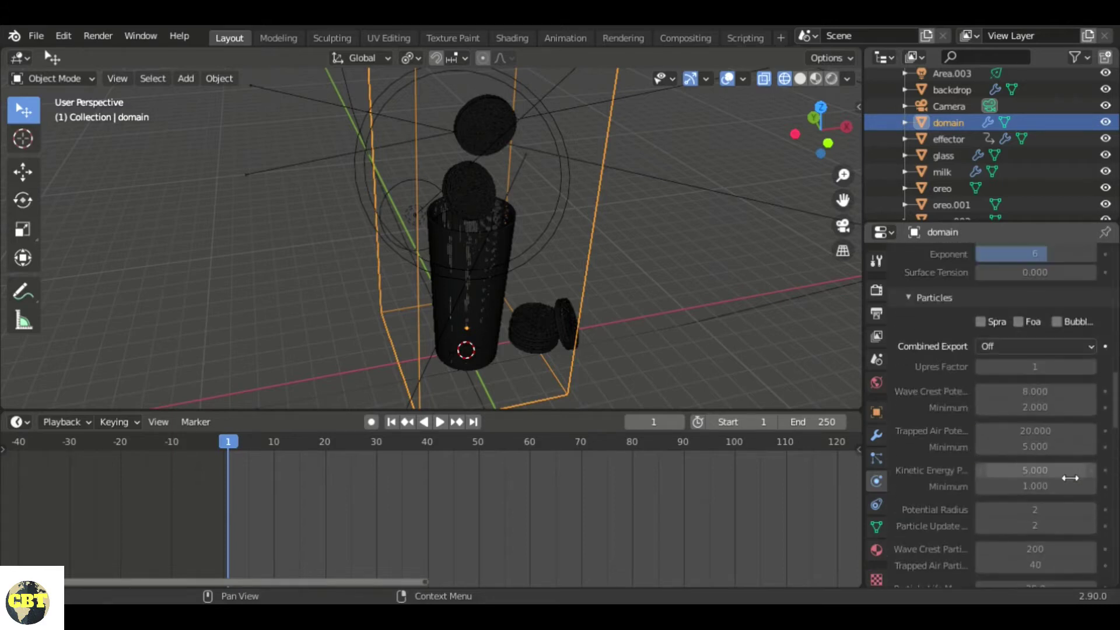
pyautogui.scroll(15, 1059, 471)
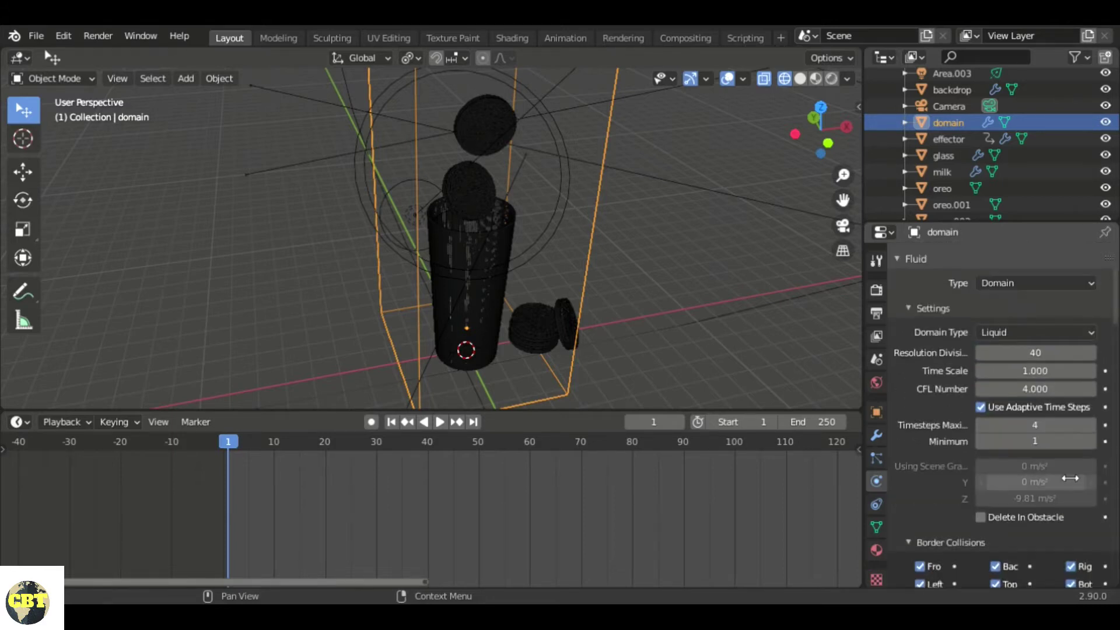
pyautogui.click(1044, 419)
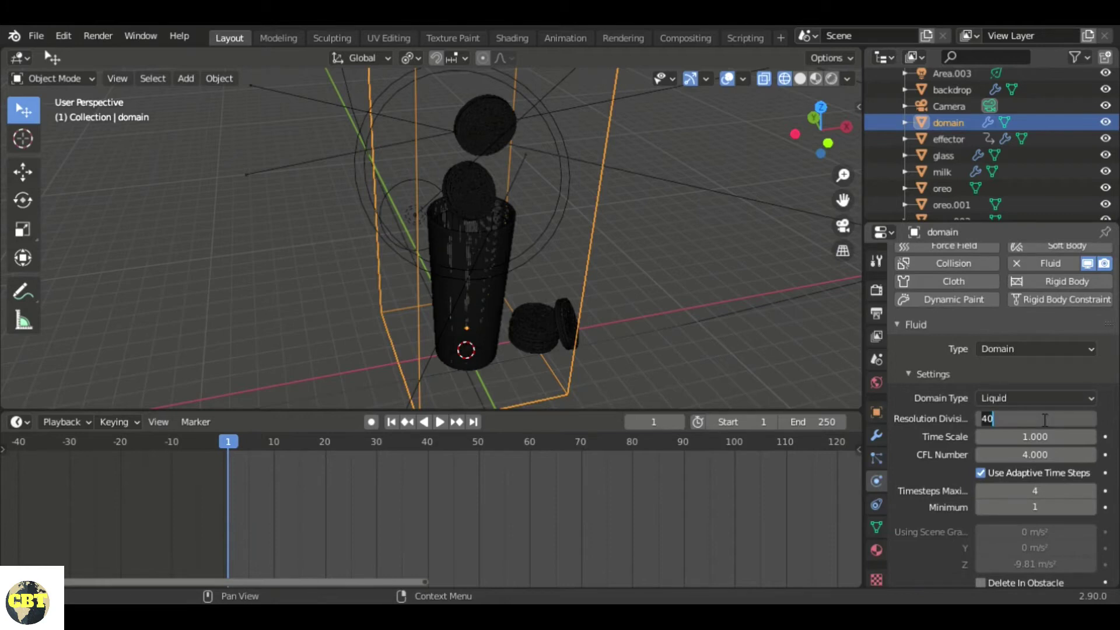
pyautogui.write('60')
pyautogui.press('Return')
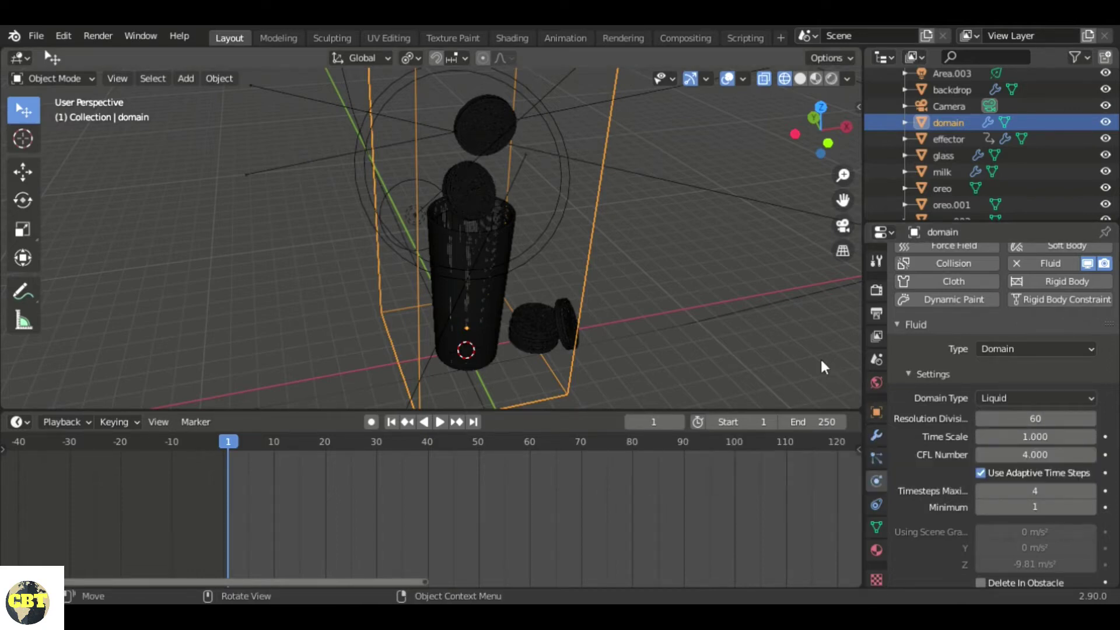
pyautogui.scroll(3, 474, 223)
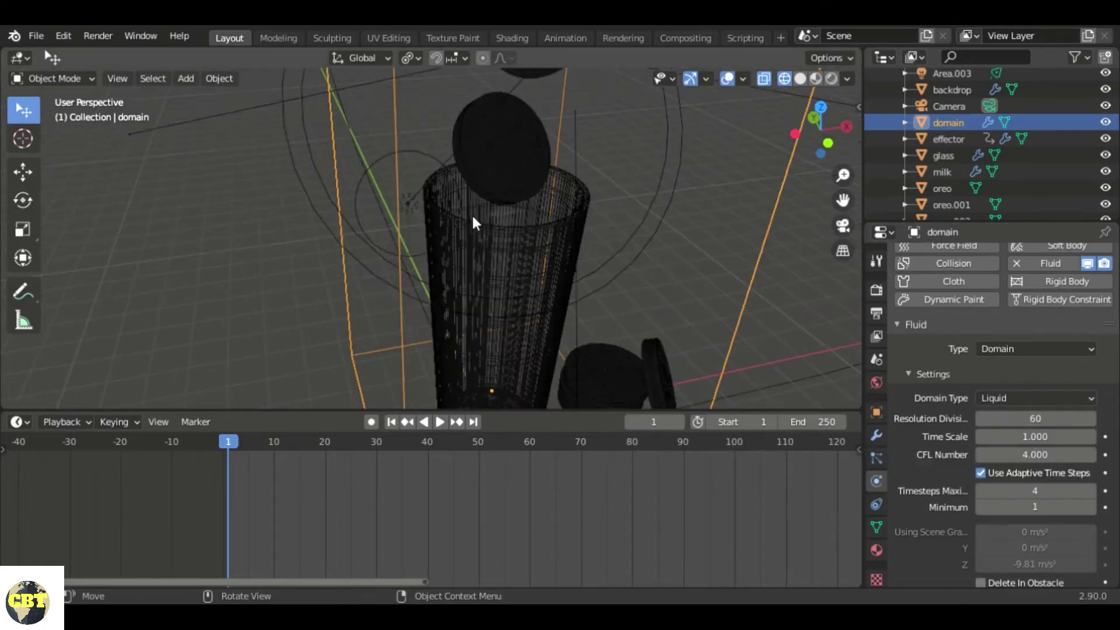
pyautogui.click(555, 201)
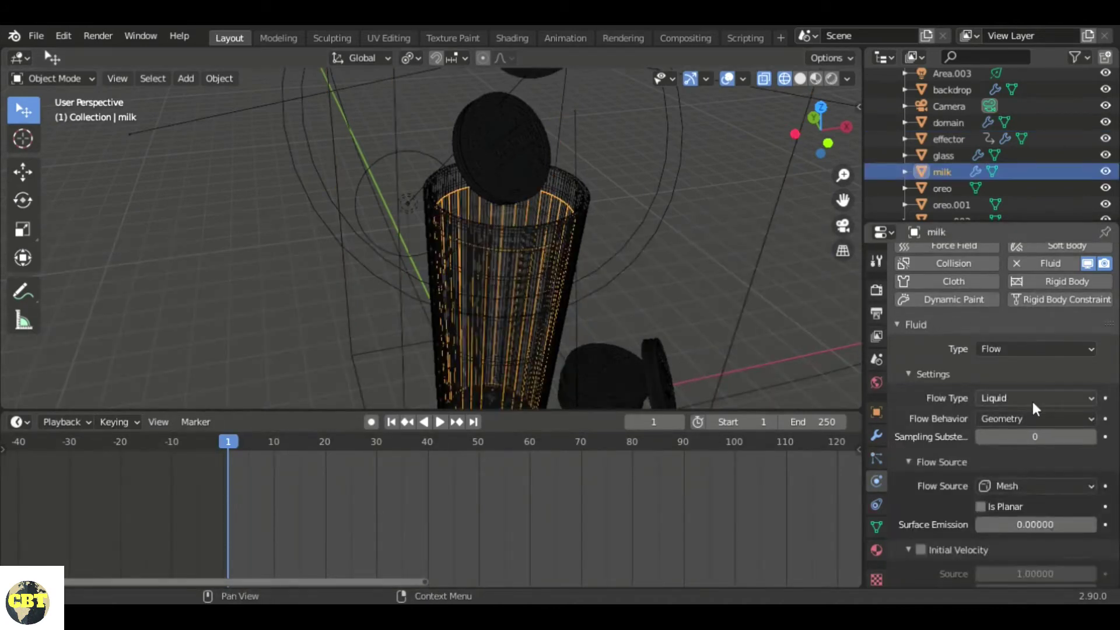
pyautogui.click(956, 124)
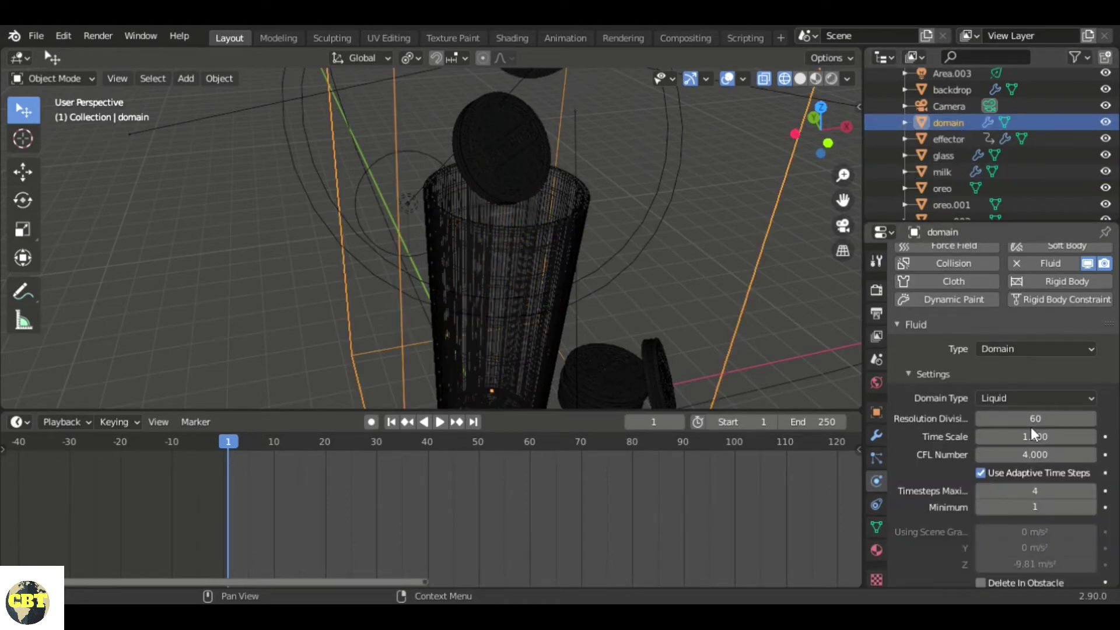
pyautogui.scroll(-5, 1048, 470)
pyautogui.scroll(-20, 1048, 477)
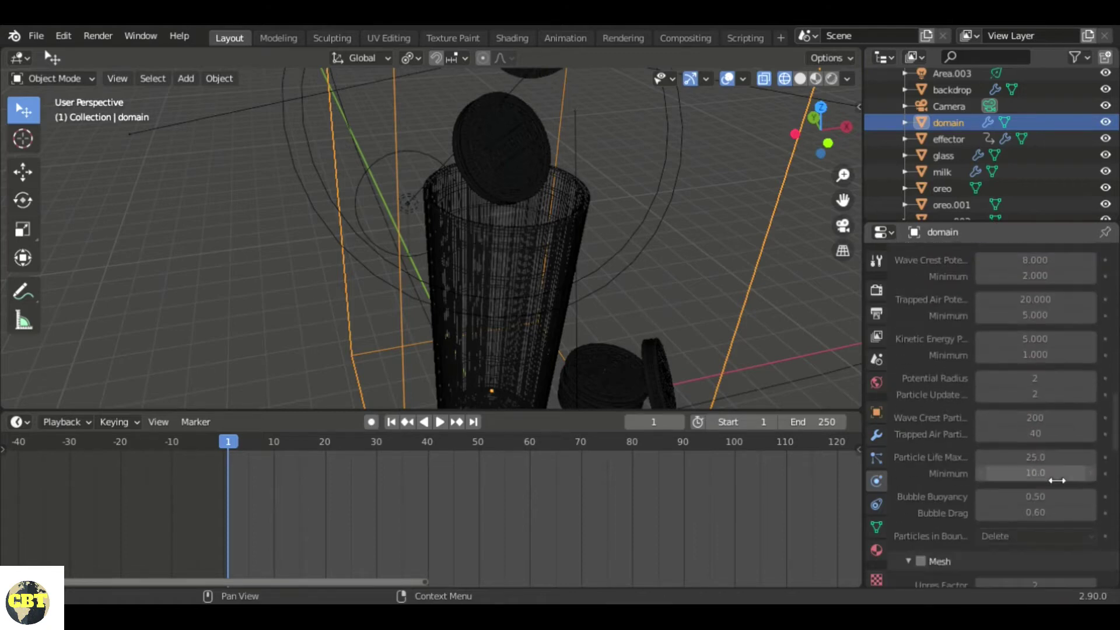
pyautogui.scroll(-18, 1050, 476)
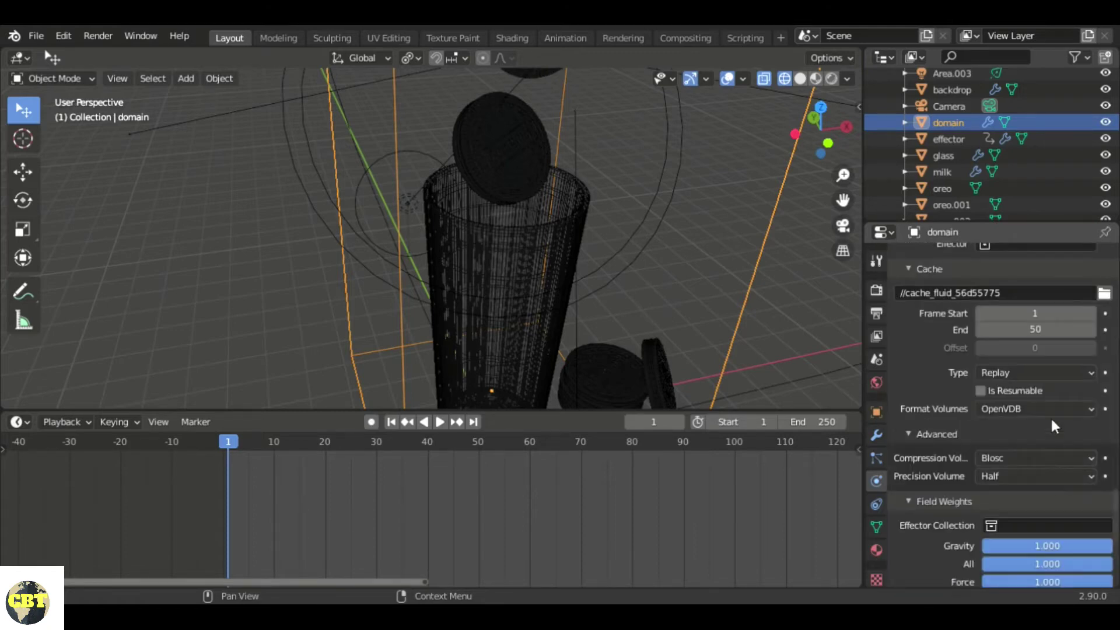
pyautogui.click(1058, 372)
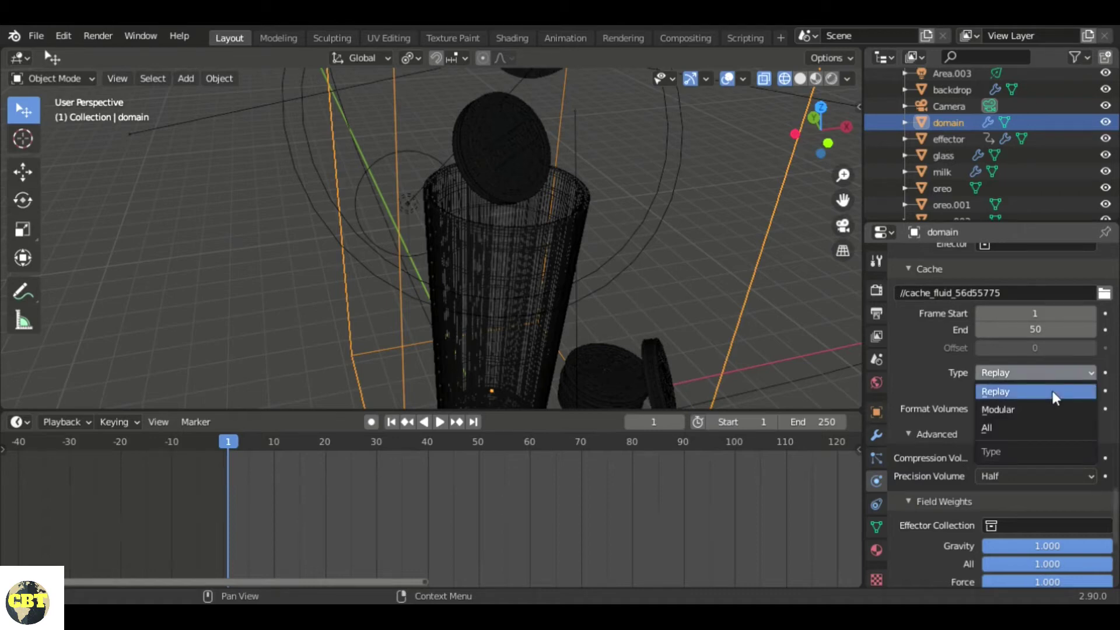
pyautogui.click(1053, 391)
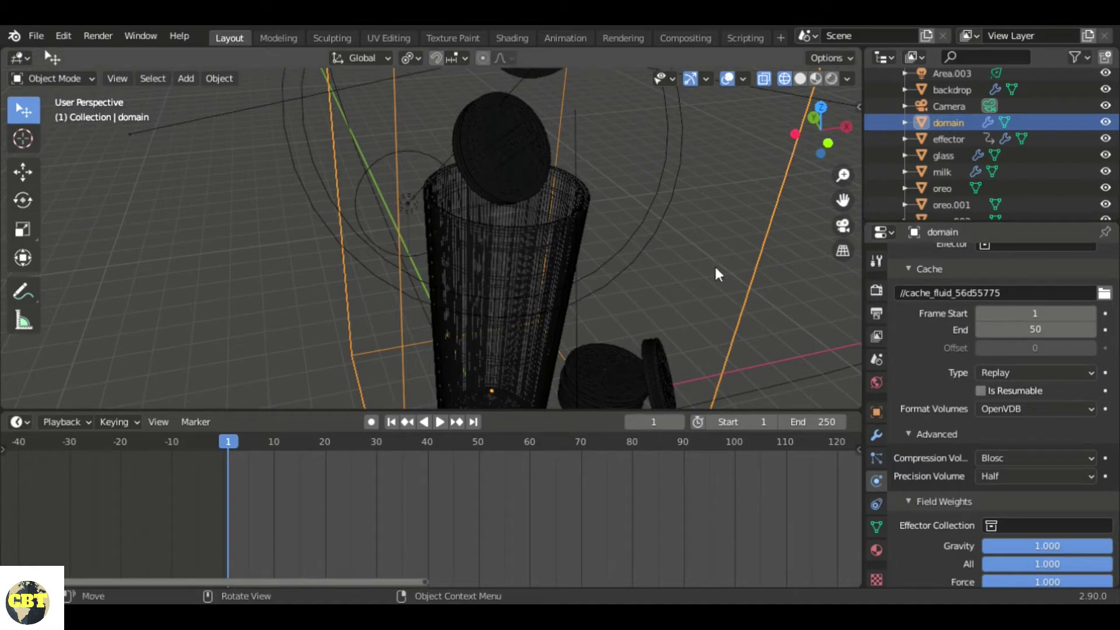
pyautogui.press('KP_Decimal')
# Step: Enable Liquid simulation in the domain's Fluid physics panel
pyautogui.scroll(5, 1090, 391)
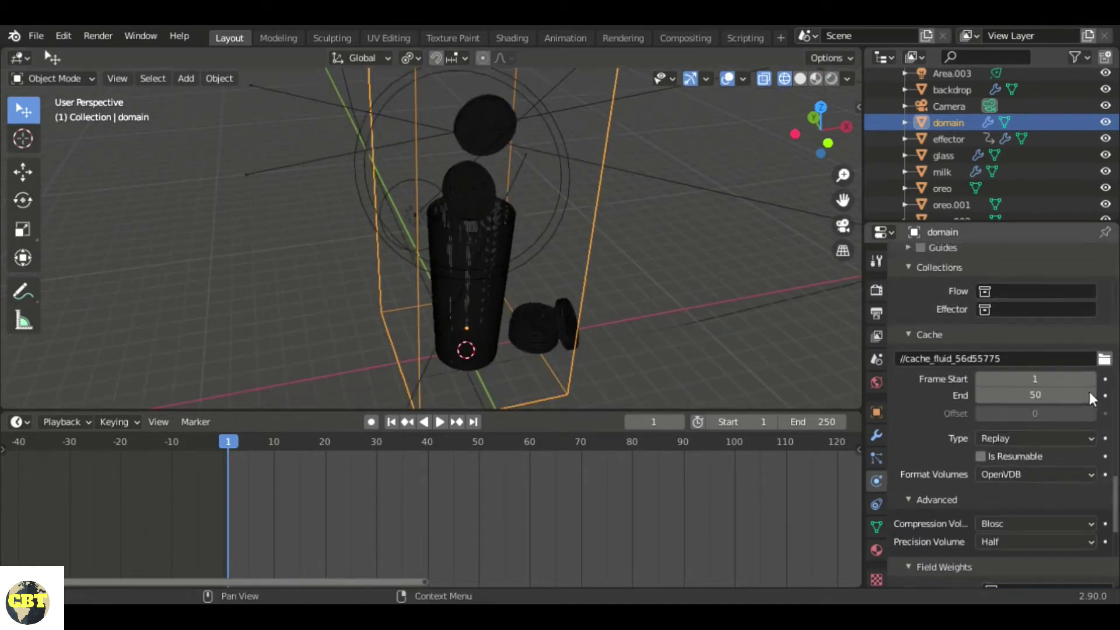
pyautogui.scroll(10, 1012, 375)
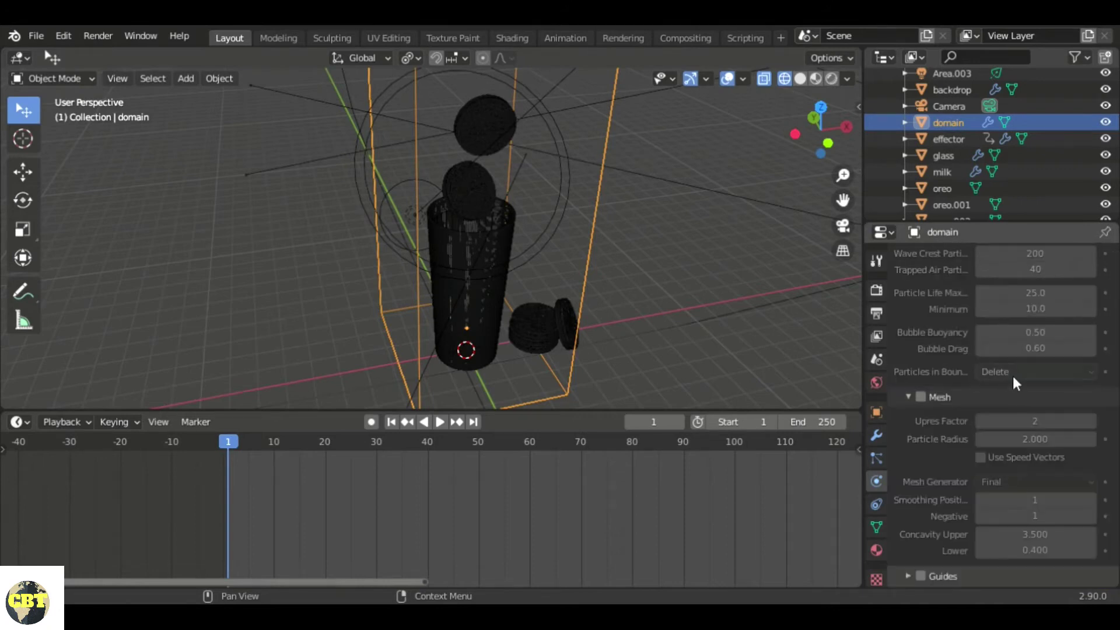
pyautogui.scroll(12, 1017, 380)
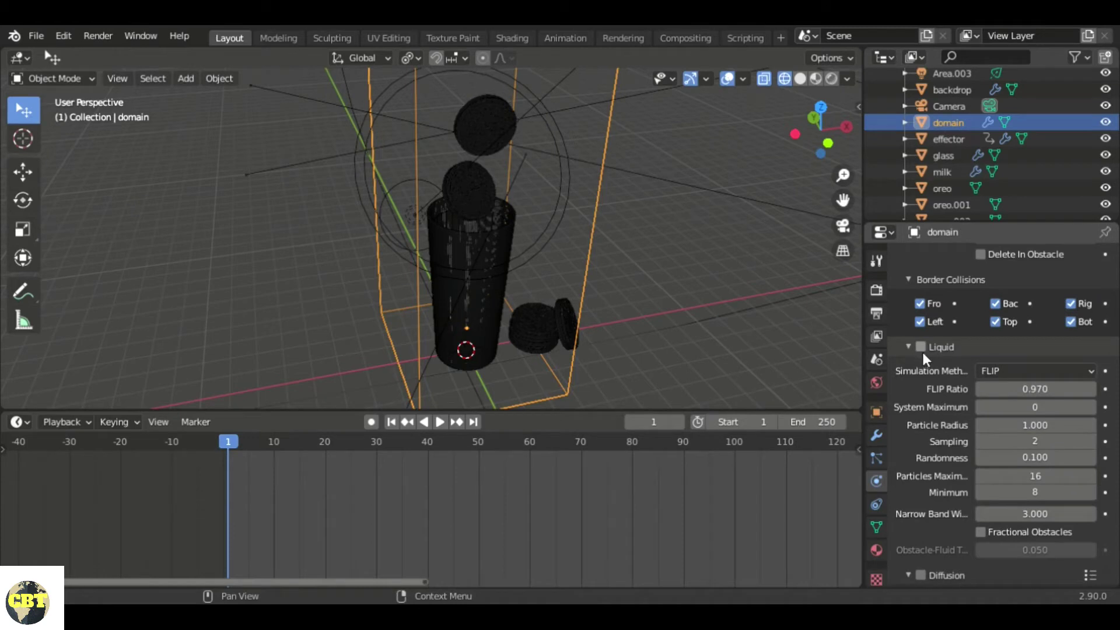
pyautogui.click(921, 347)
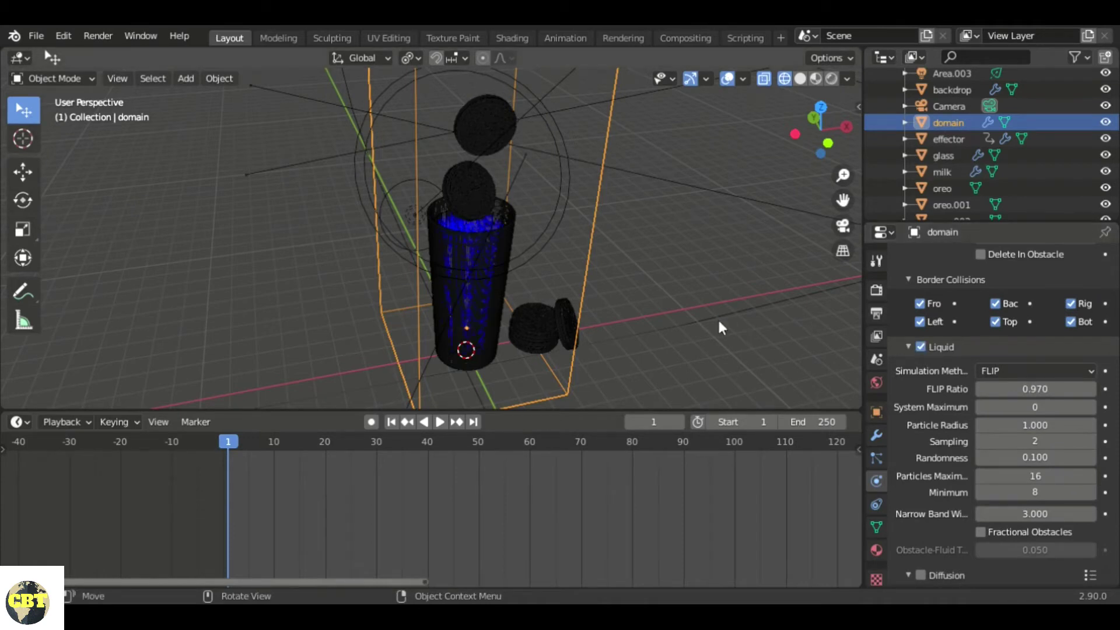
# Step: Switch the viewport to camera view centred on the glass, then select the effector
pyautogui.scroll(6, 549, 268)
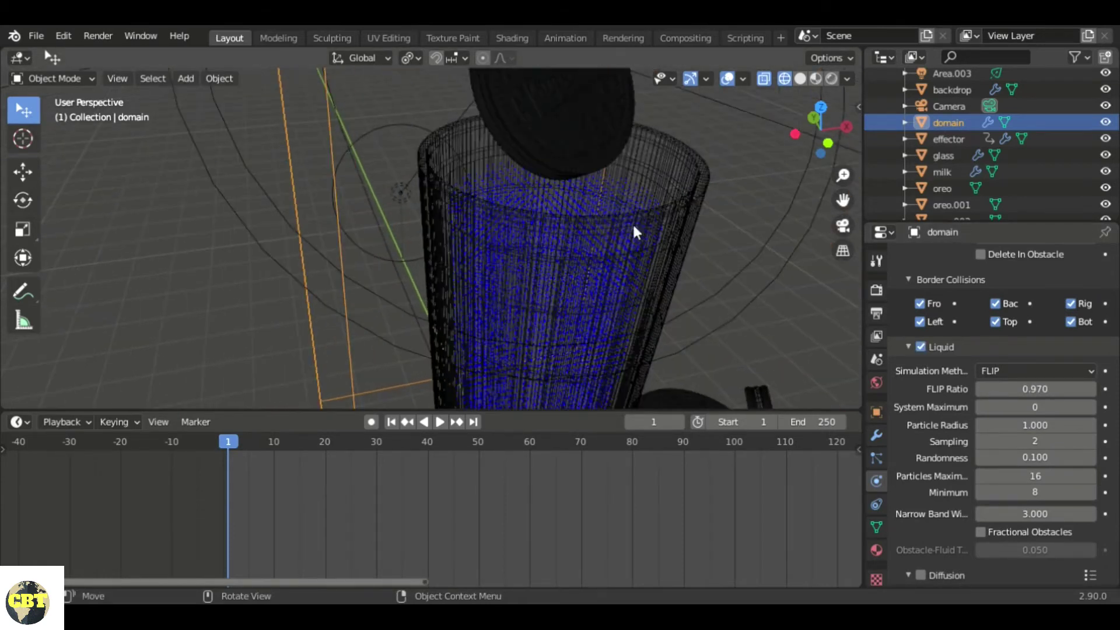
pyautogui.moveTo(636, 222); pyautogui.dragTo(651, 251, button='middle')
pyautogui.press('`')
pyautogui.click(720, 243)
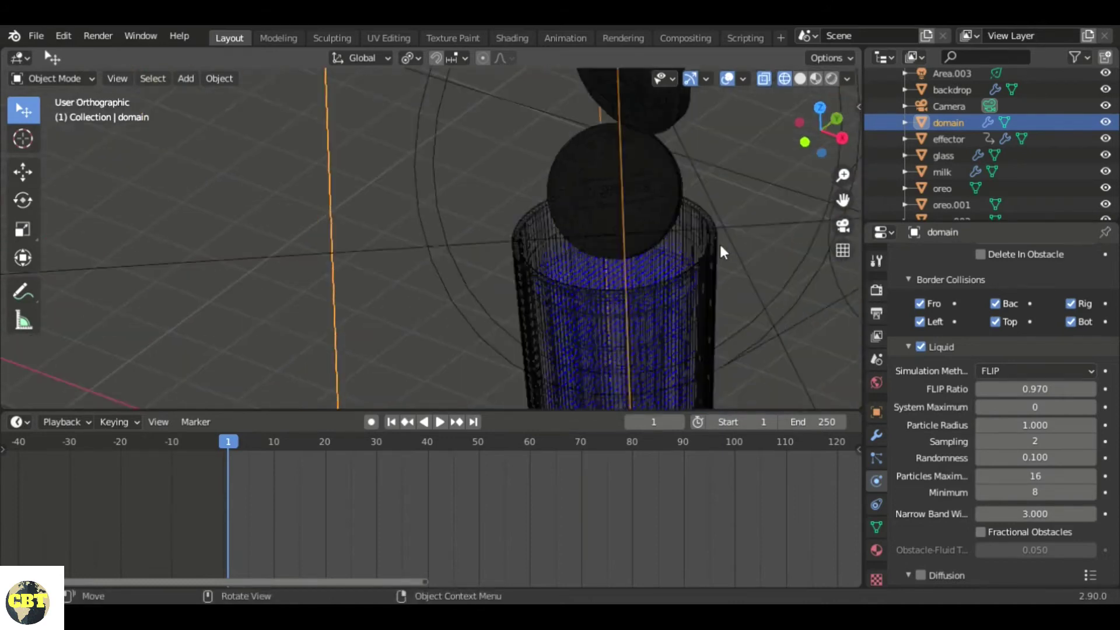
pyautogui.press('`')
pyautogui.click(604, 299)
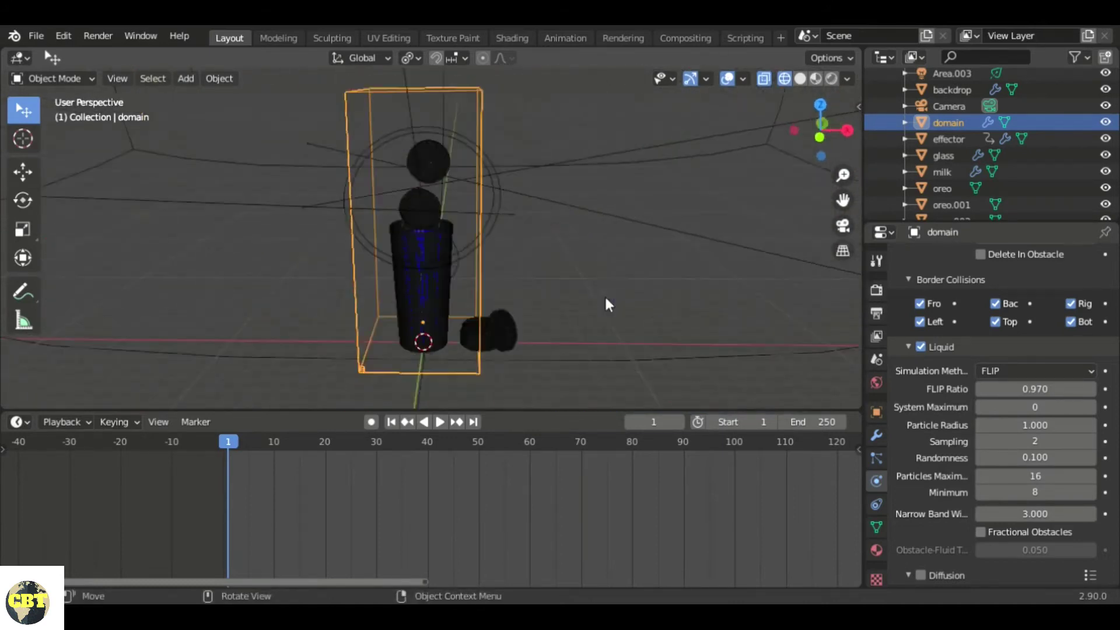
pyautogui.scroll(5, 439, 261)
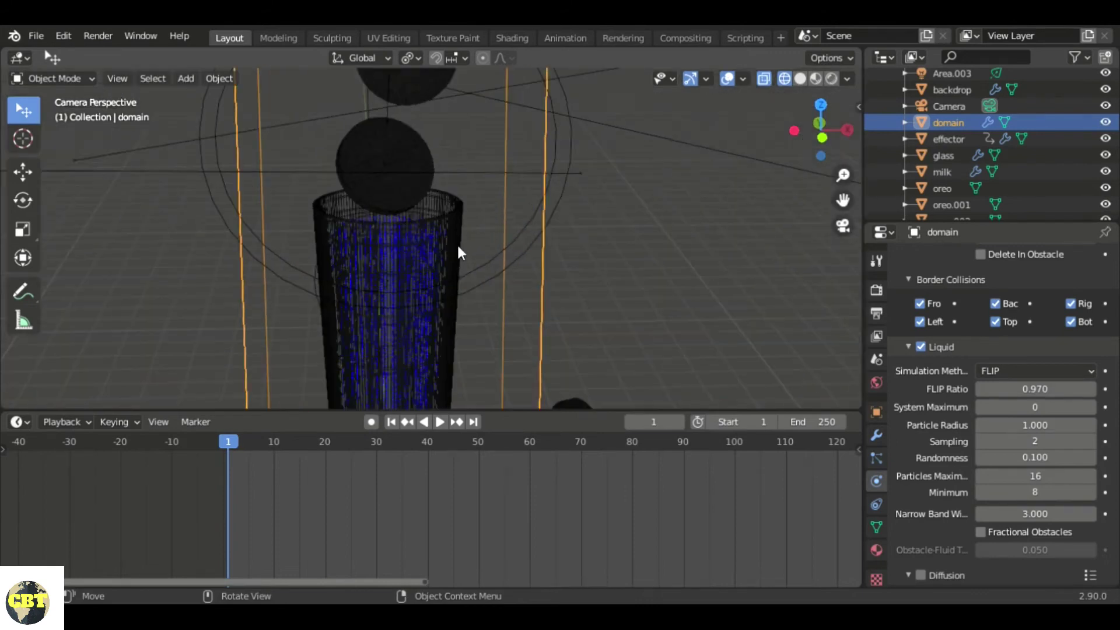
pyautogui.keyDown('shift'); pyautogui.moveTo(473, 254); pyautogui.dragTo(655, 250, button='middle'); pyautogui.keyUp('shift')
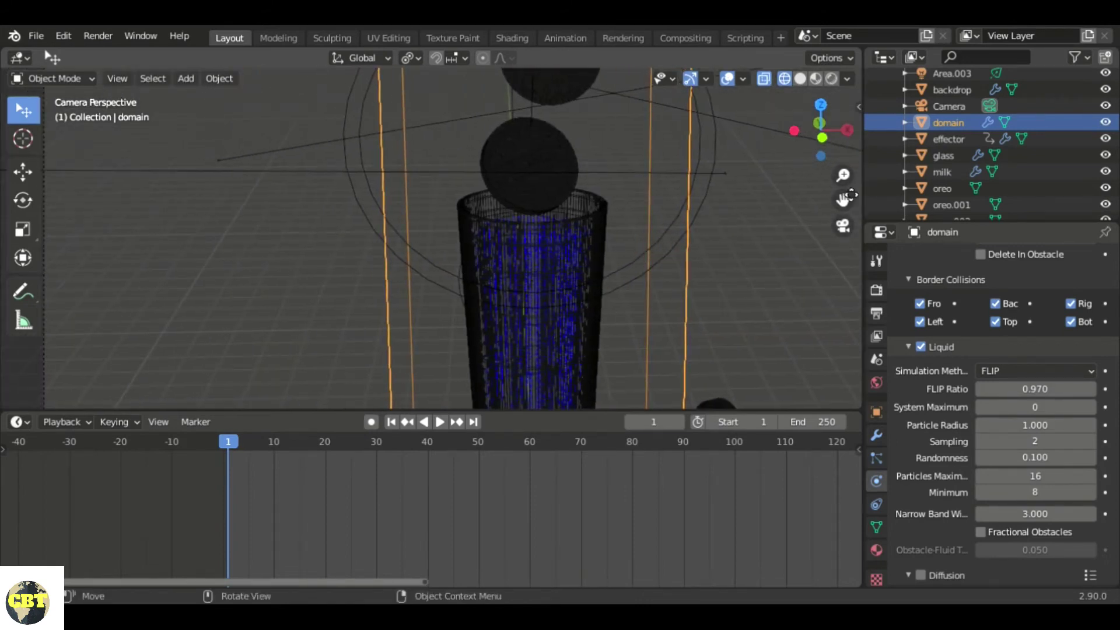
pyautogui.click(951, 138)
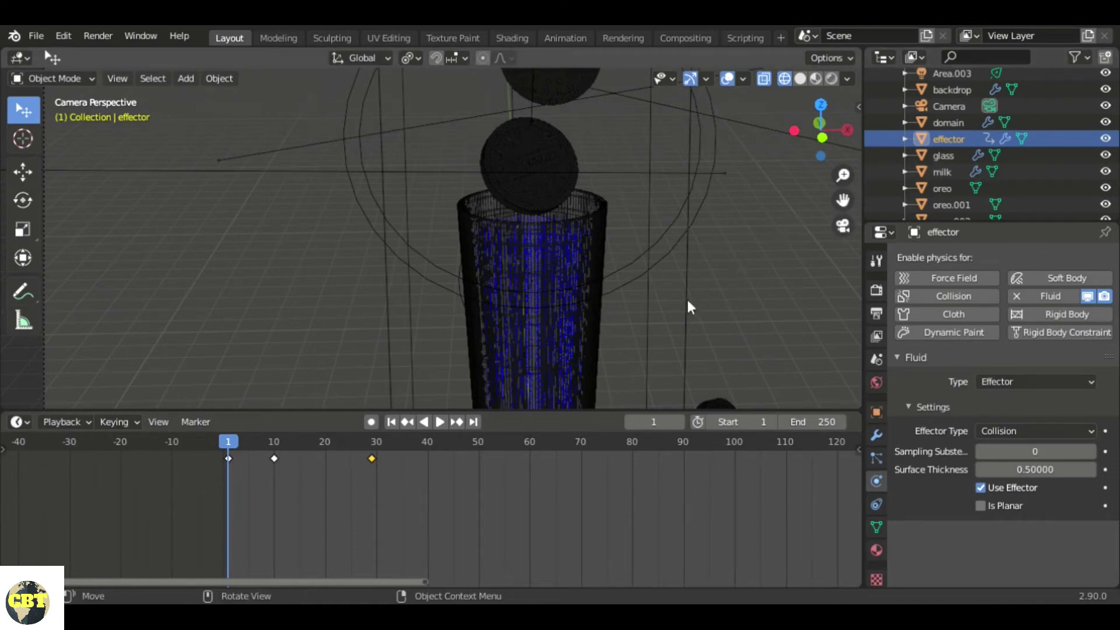
# Step: Deselect the effector, play the liquid simulation, and fit the camera frame into view
pyautogui.click(737, 283)
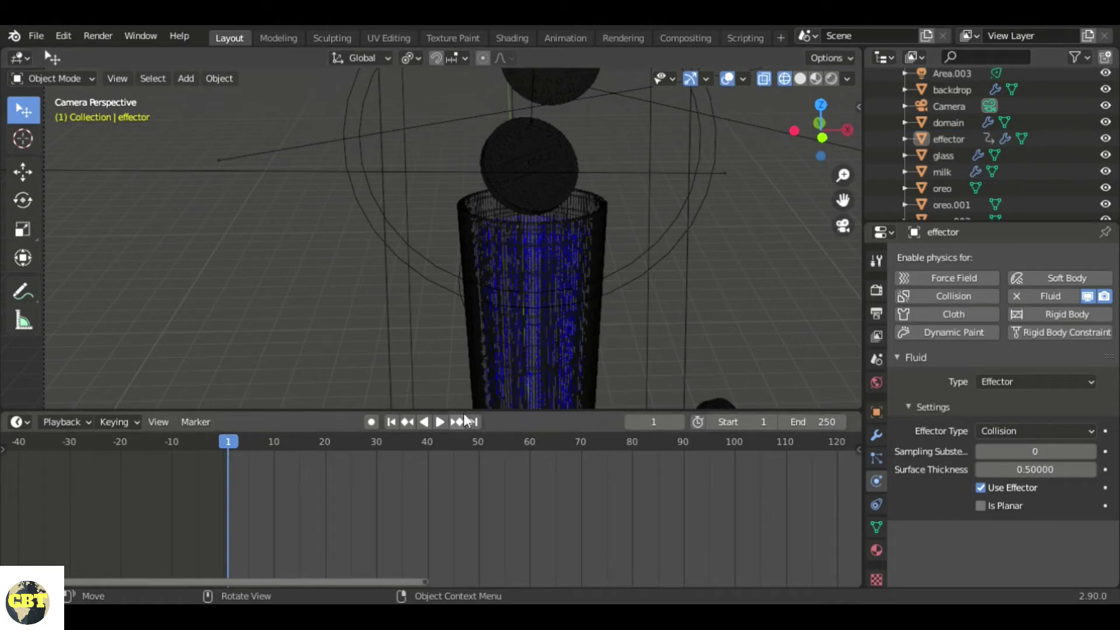
pyautogui.click(437, 426)
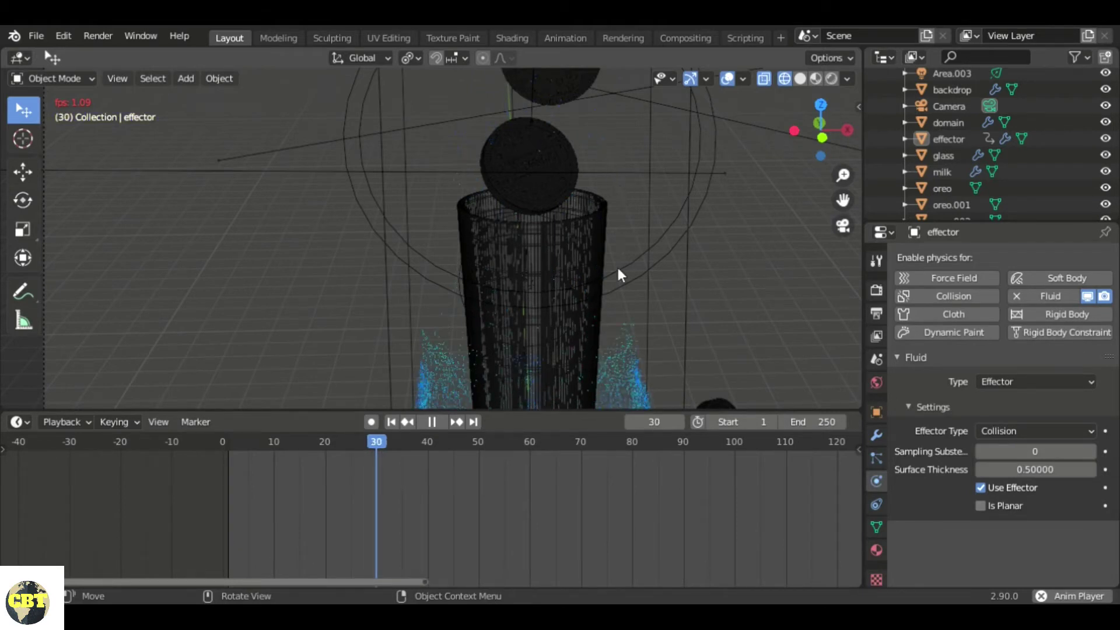
pyautogui.press('Home')
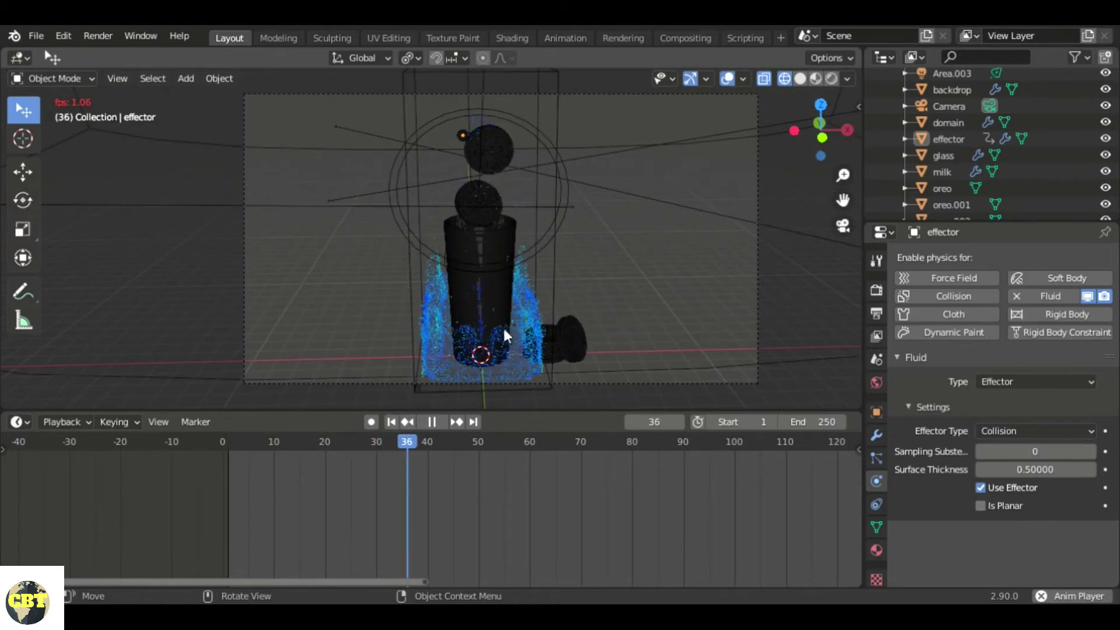
# Step: Pause playback, set the glass's Surface Thickness to 1, and rewind to frame 1
pyautogui.click(436, 421)
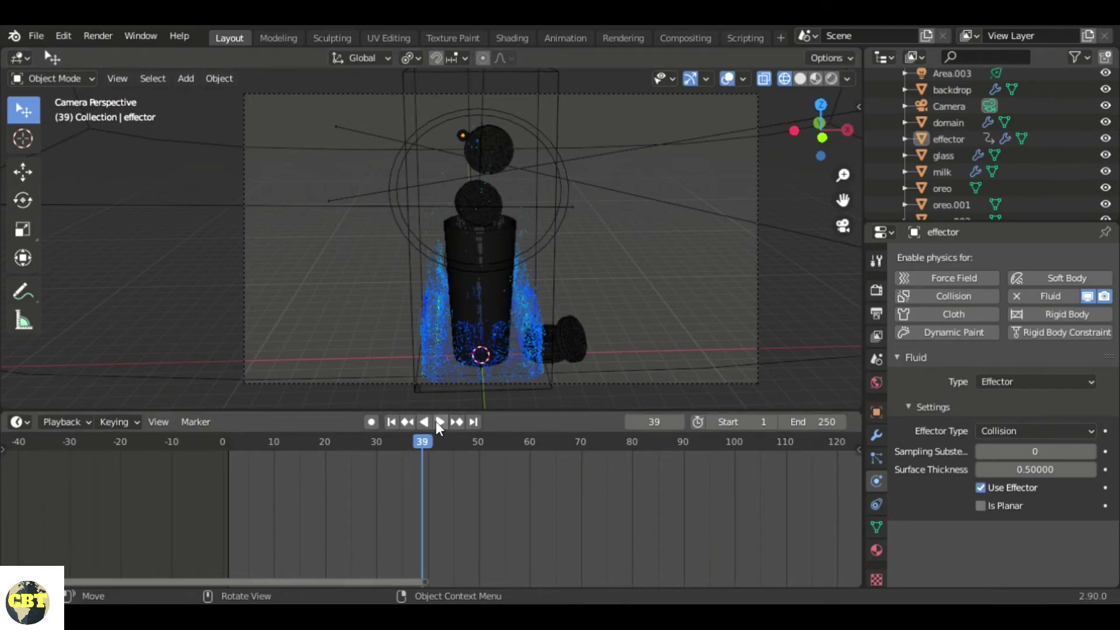
pyautogui.click(491, 290)
pyautogui.click(497, 295)
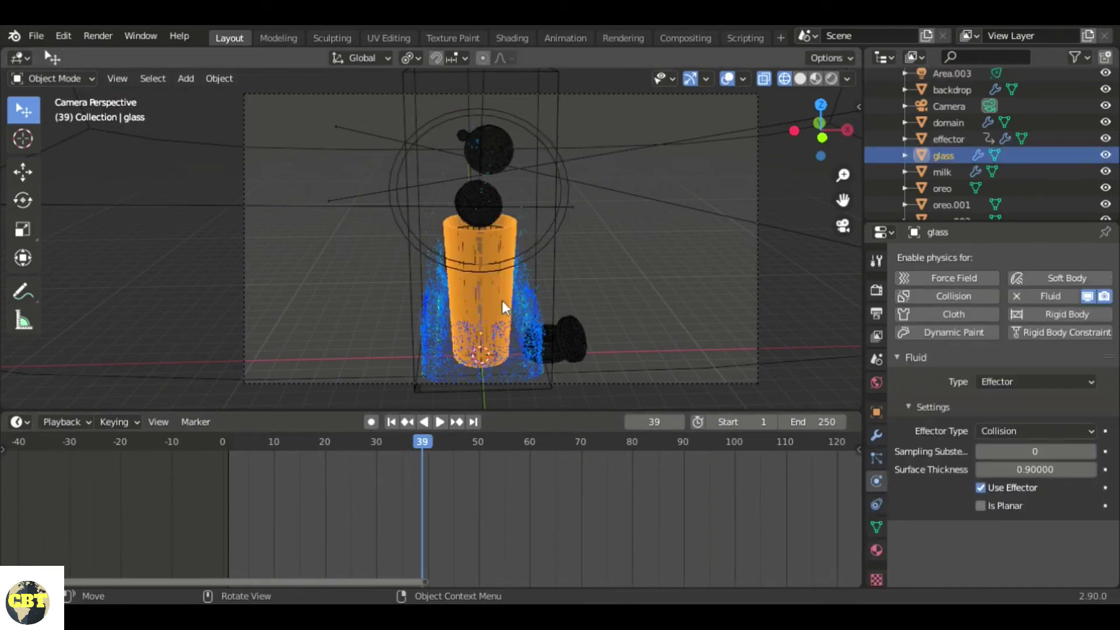
pyautogui.click(1070, 476)
pyautogui.write('1')
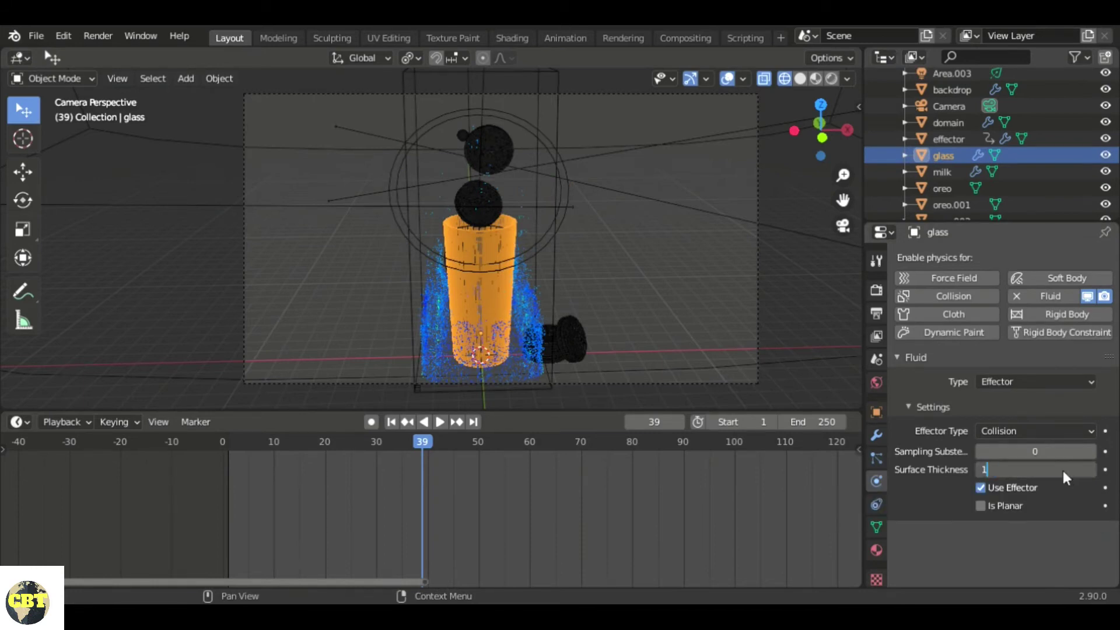
pyautogui.press('Return')
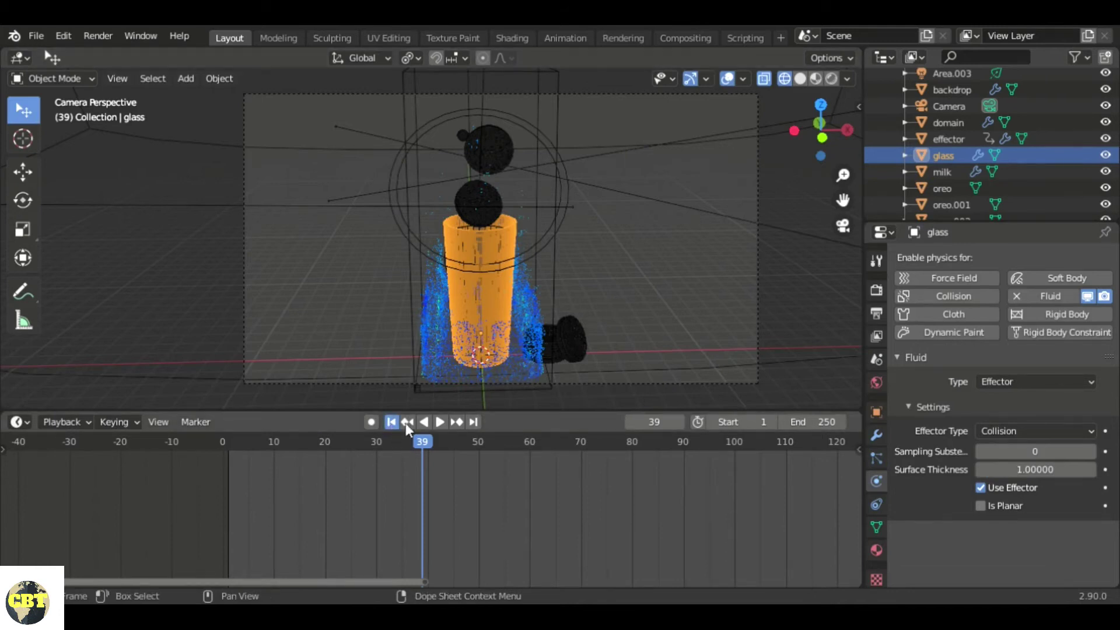
pyautogui.hotkey('shift', 'Left')
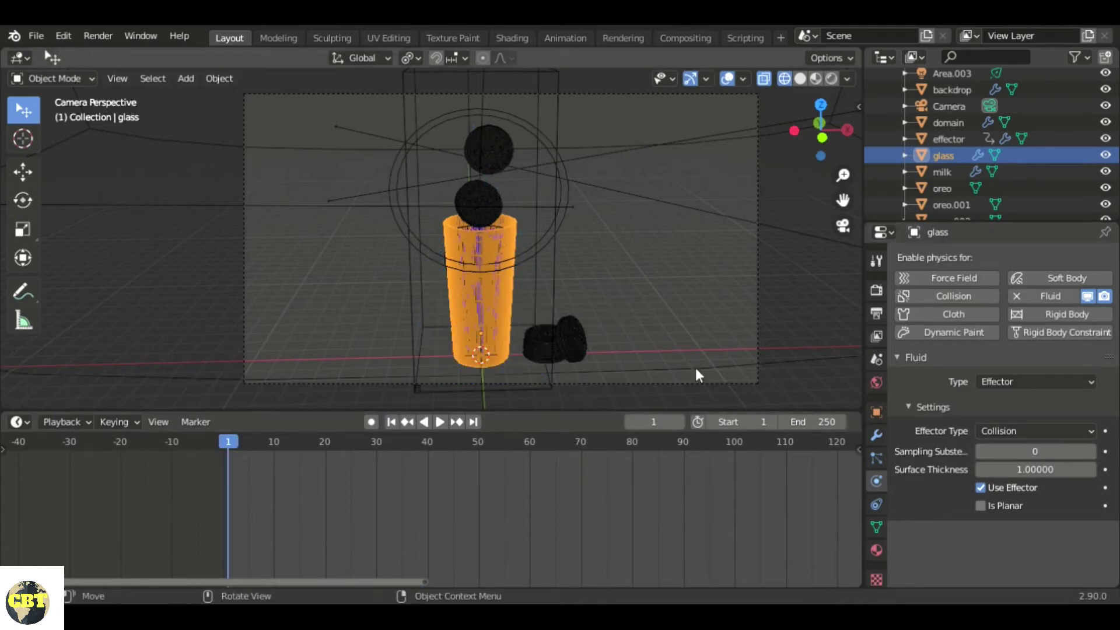
pyautogui.scroll(4, 485, 233)
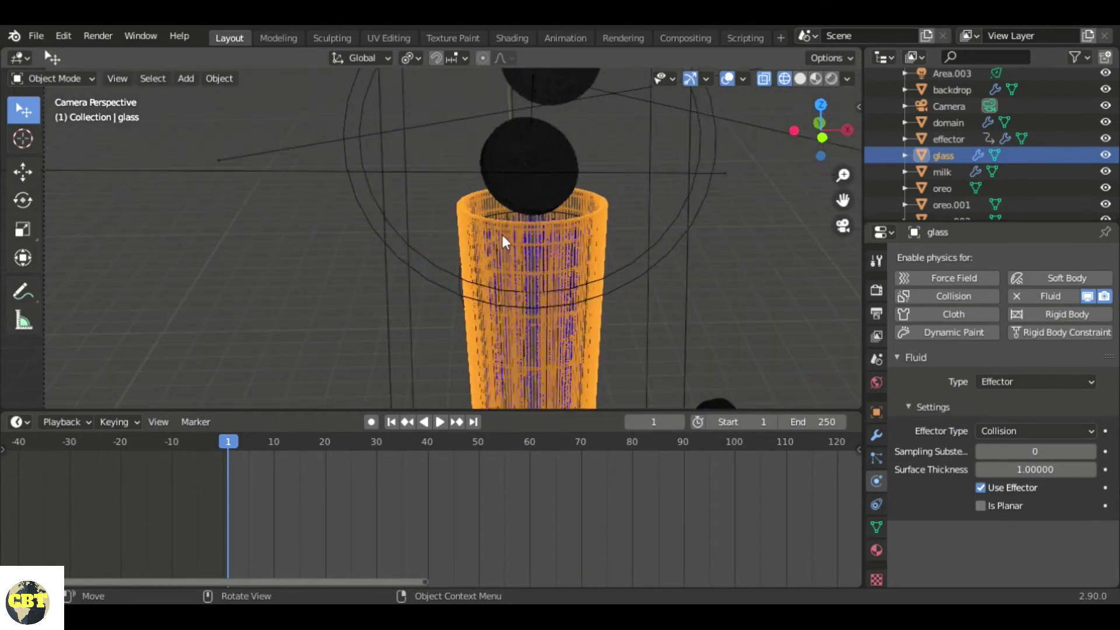
# Step: Set the domain's Resolution Divisions to 100 and replay the simulation
pyautogui.click(531, 254)
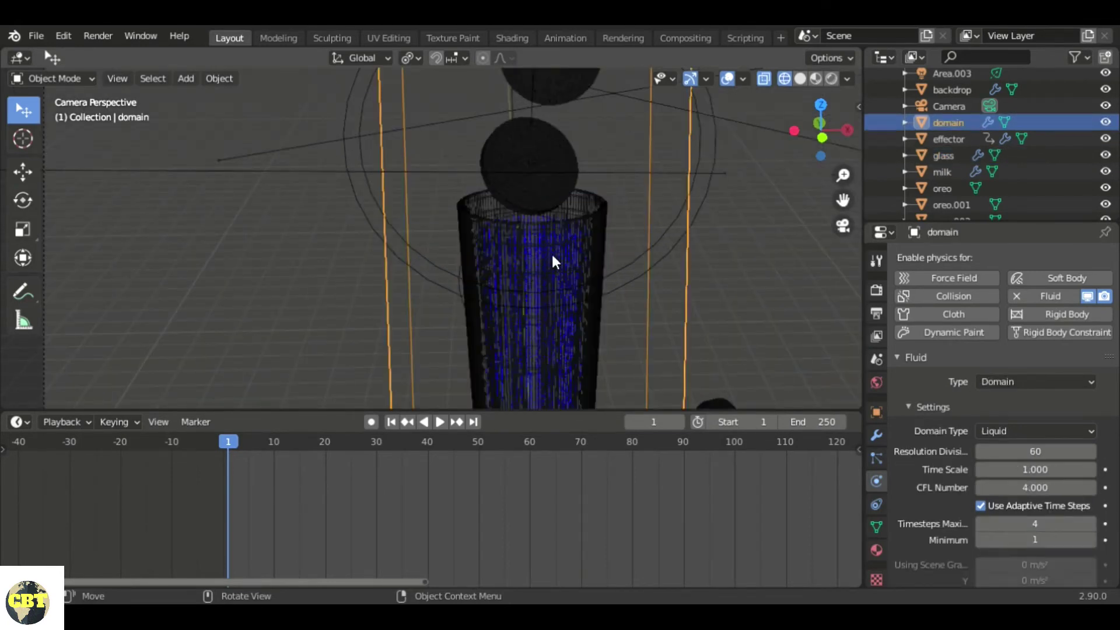
pyautogui.click(552, 251)
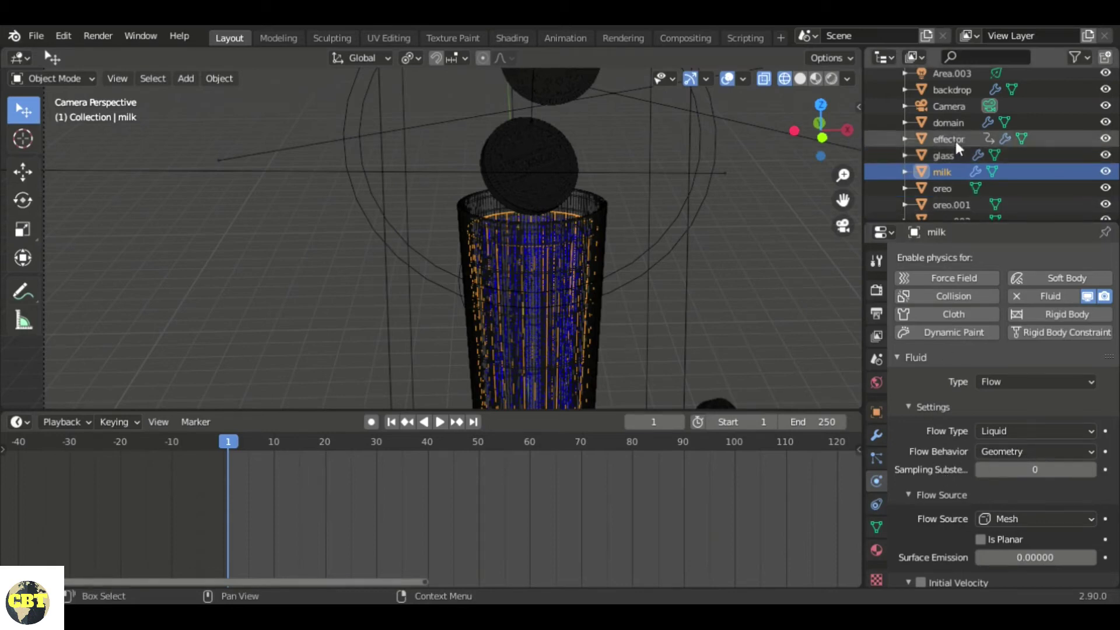
pyautogui.click(950, 123)
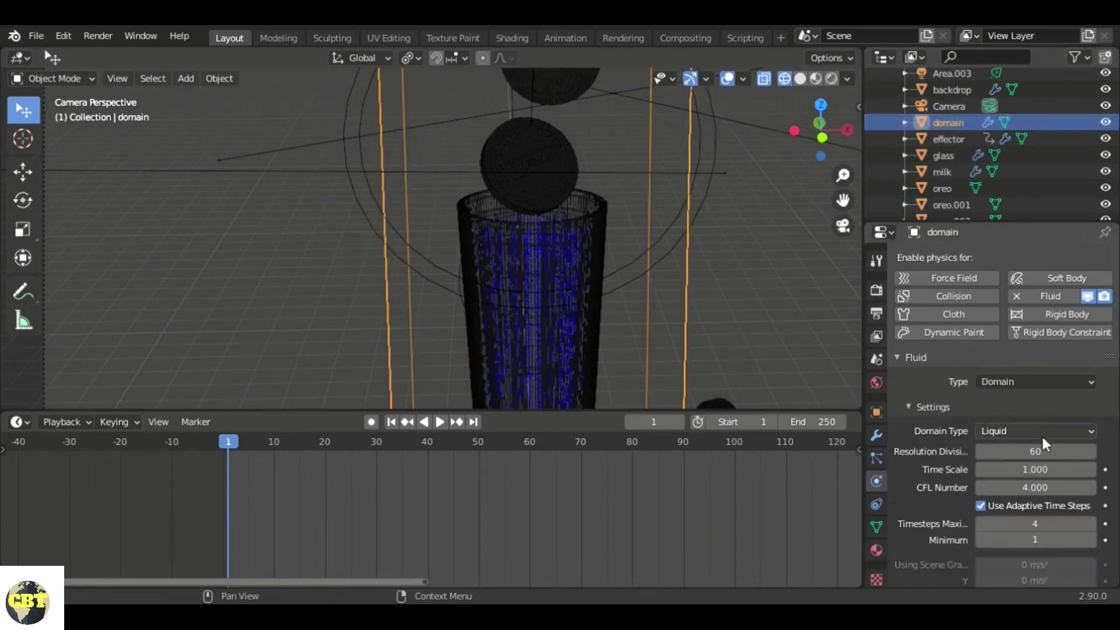
pyautogui.scroll(-6, 1041, 475)
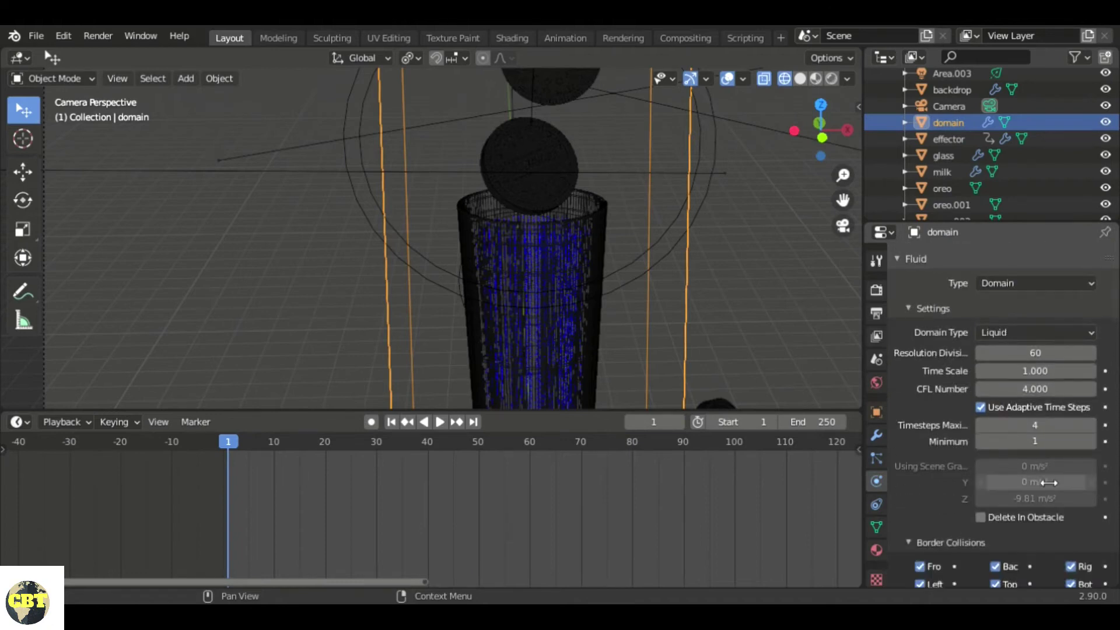
pyautogui.scroll(5, 1039, 477)
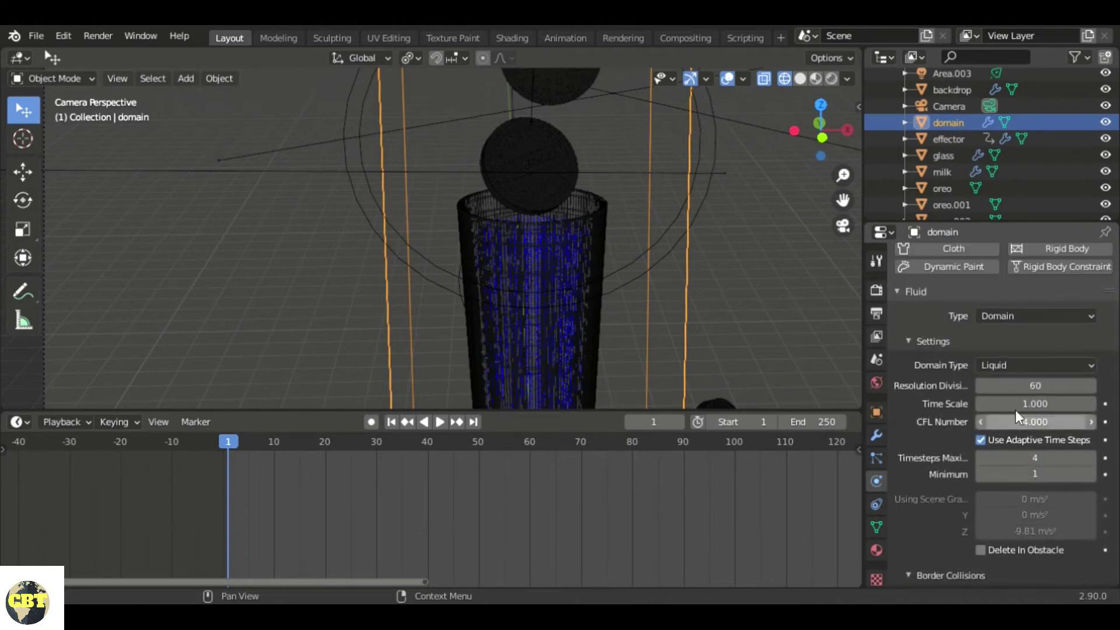
pyautogui.click(1021, 386)
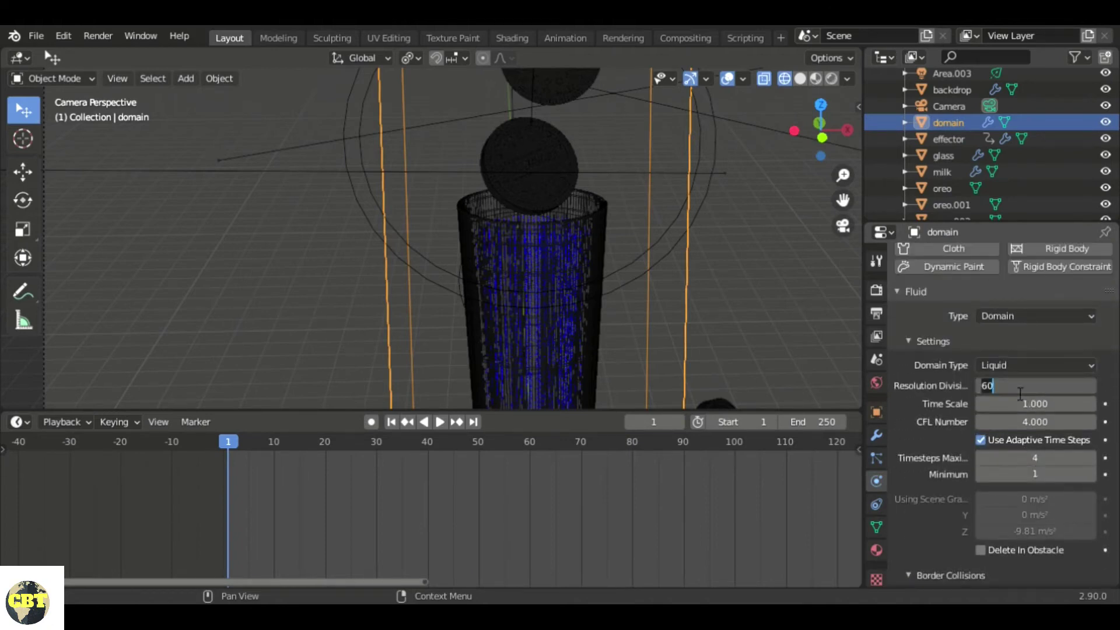
pyautogui.write('100')
pyautogui.press('Return')
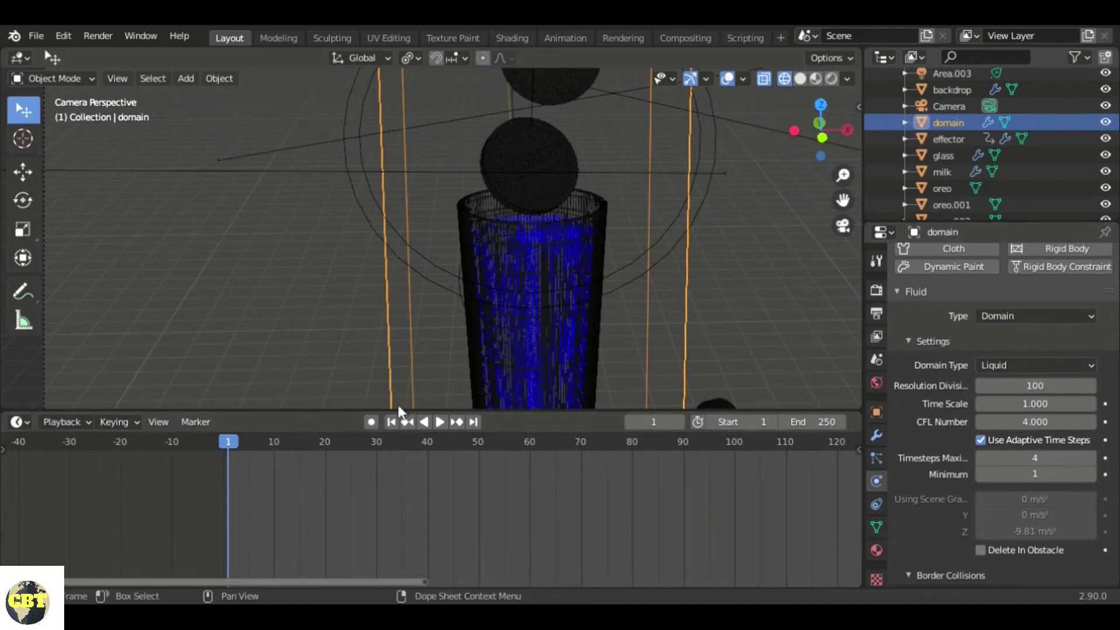
pyautogui.click(440, 423)
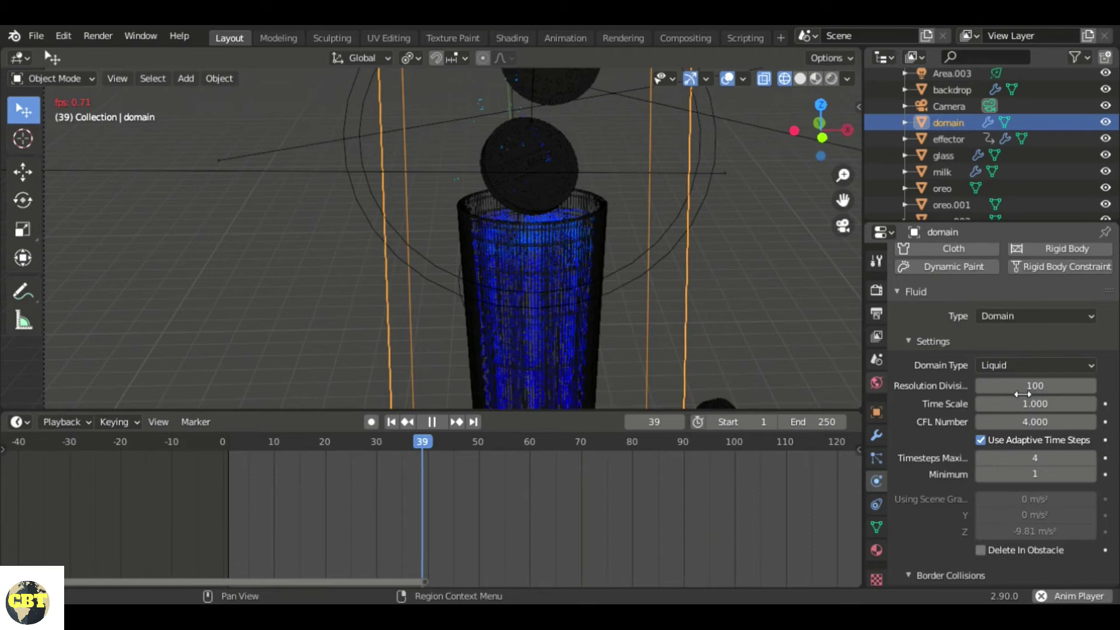
pyautogui.click(428, 421)
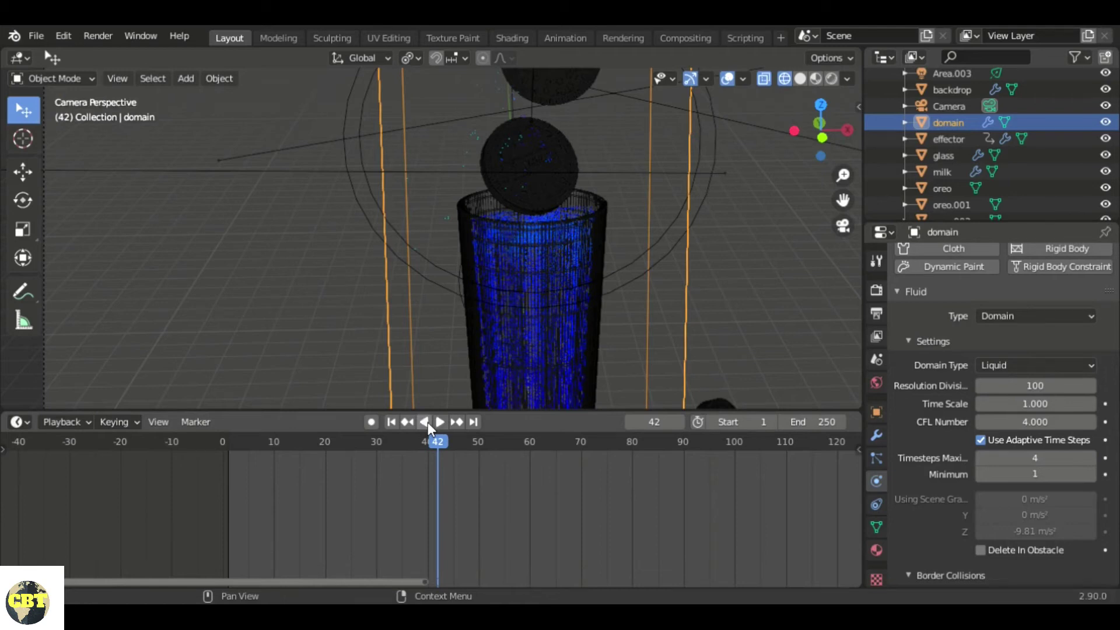
pyautogui.moveTo(599, 410); pyautogui.dragTo(592, 481)
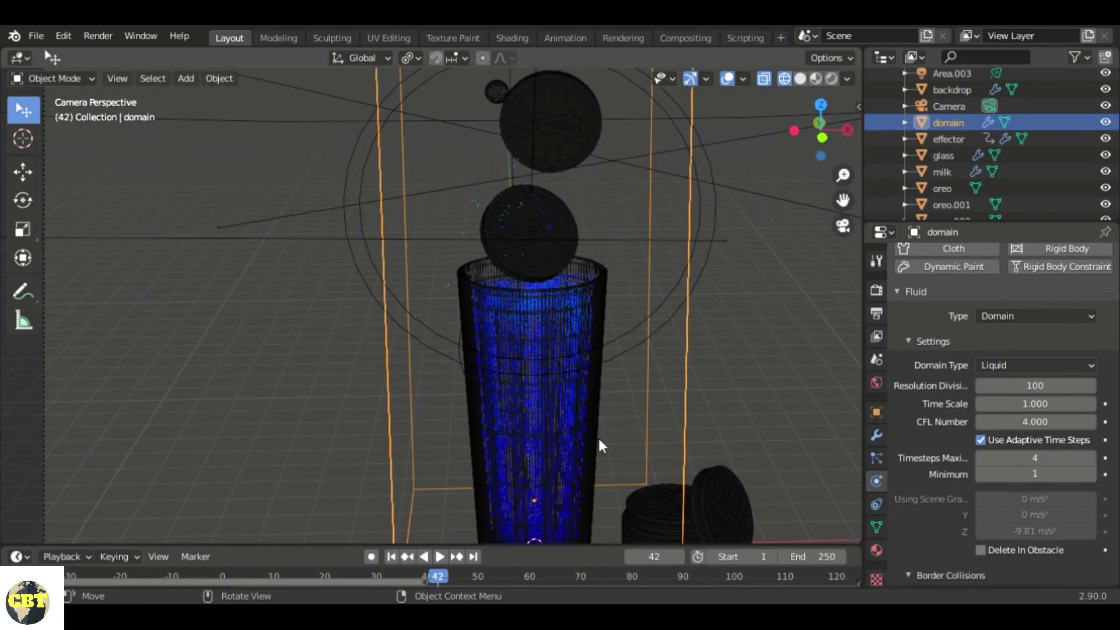
pyautogui.keyDown('shift'); pyautogui.moveTo(605, 443); pyautogui.dragTo(602, 280, button='middle'); pyautogui.keyUp('shift')
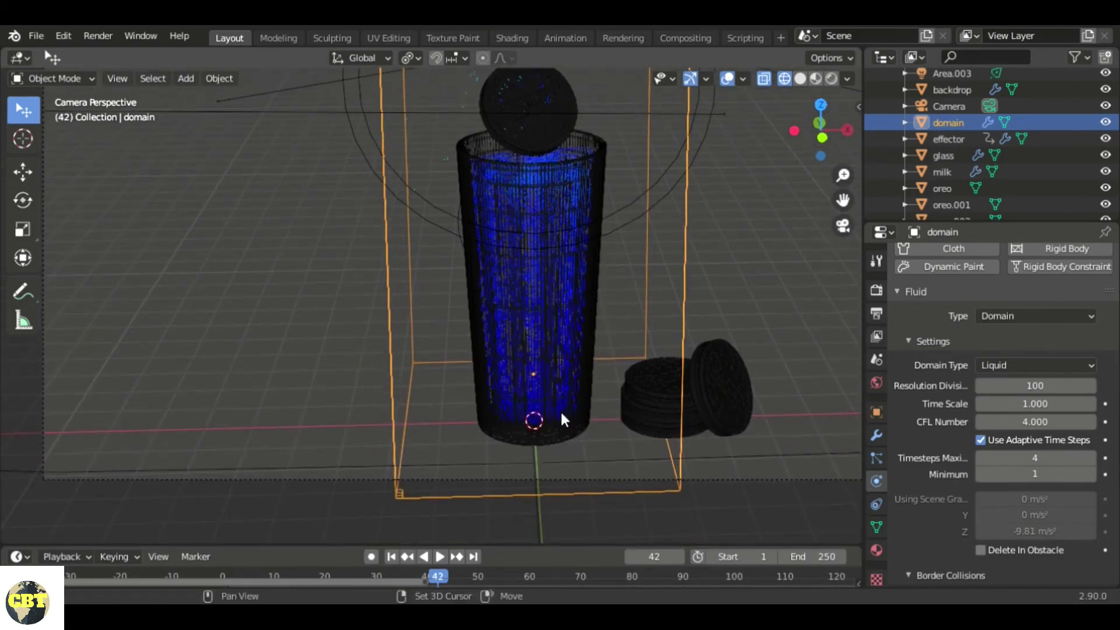
pyautogui.moveTo(467, 345); pyautogui.dragTo(523, 334, button='middle')
pyautogui.scroll(8, 379, 320)
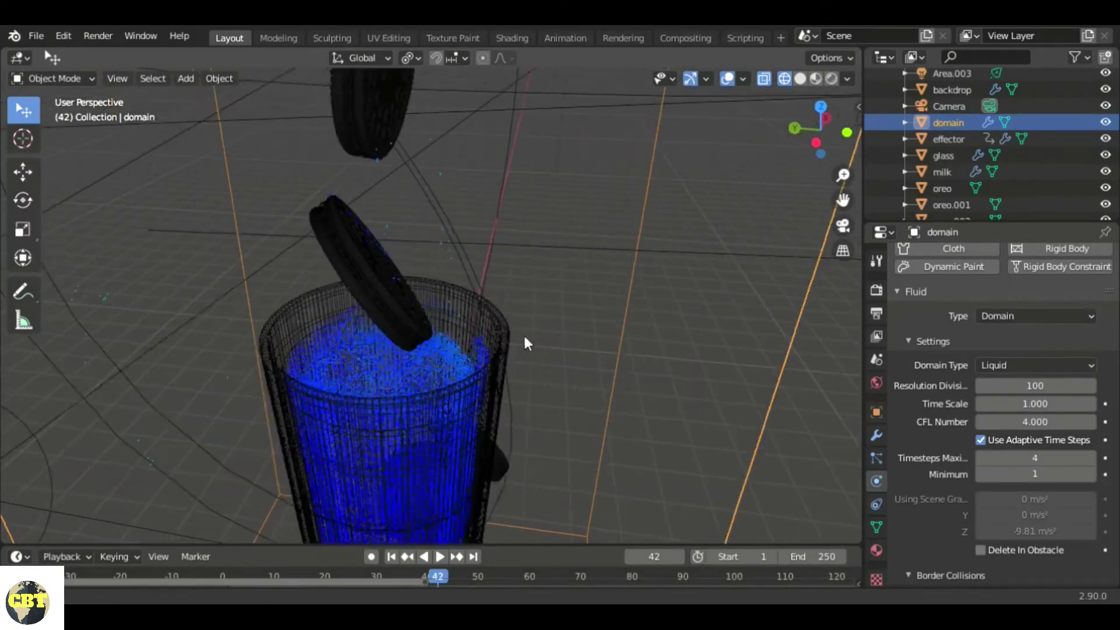
pyautogui.scroll(-4, 529, 335)
pyautogui.moveTo(459, 363); pyautogui.dragTo(410, 349, button='middle')
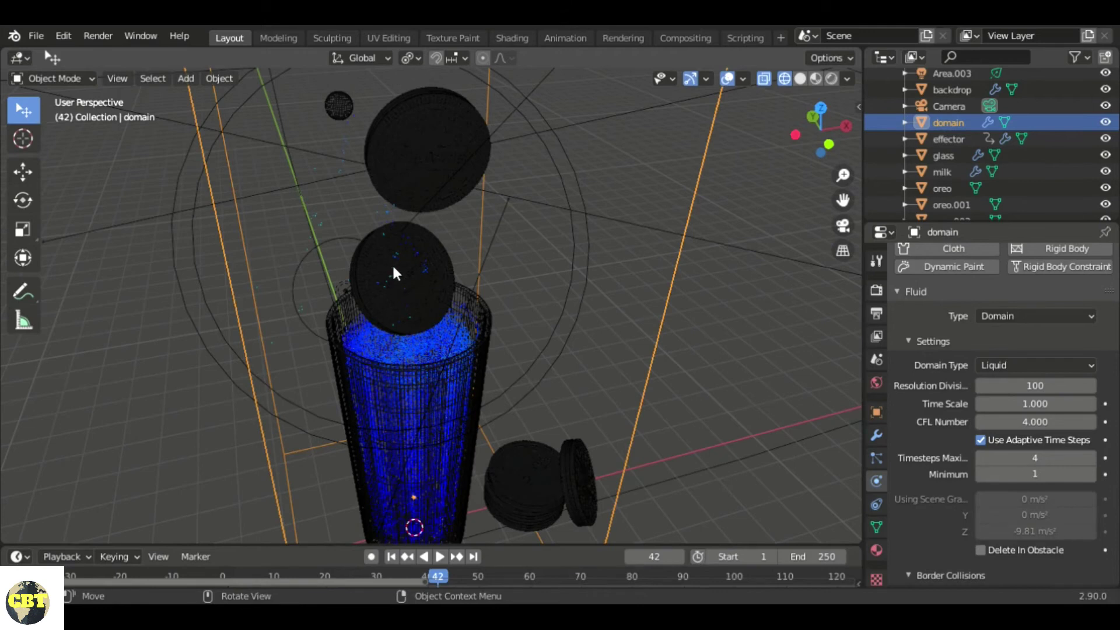
pyautogui.scroll(5, 393, 270)
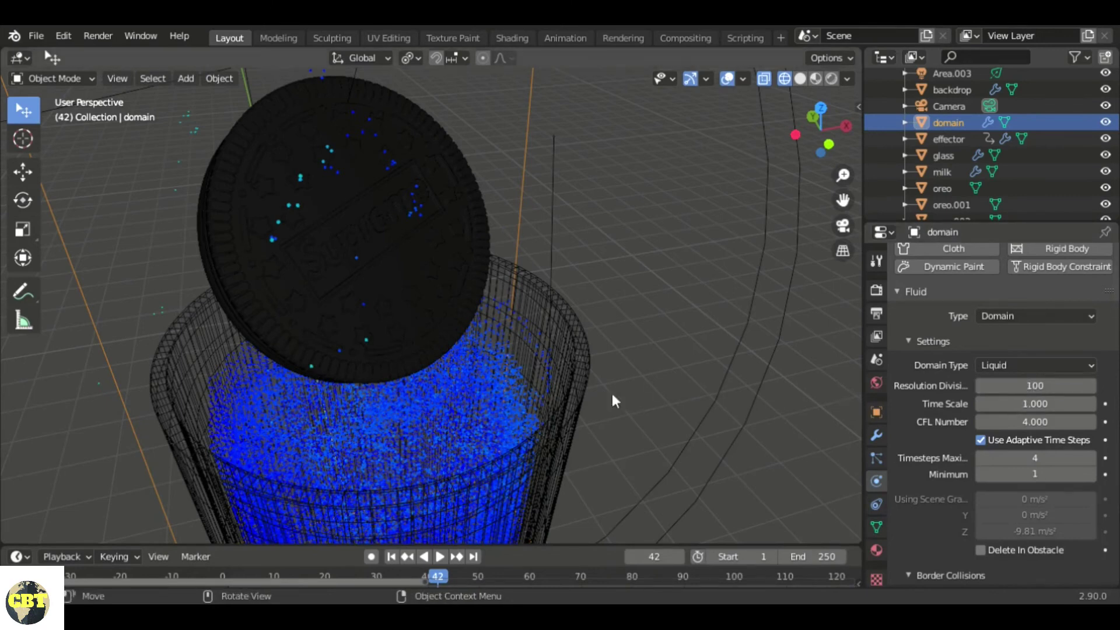
pyautogui.scroll(-8, 436, 299)
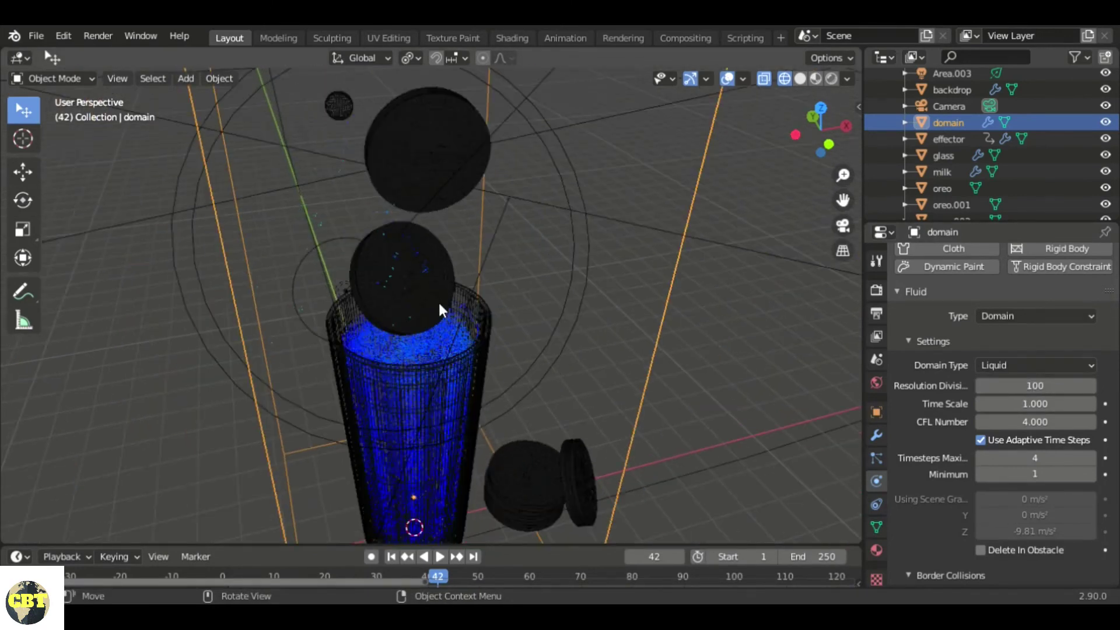
pyautogui.moveTo(461, 309); pyautogui.dragTo(554, 313, button='middle')
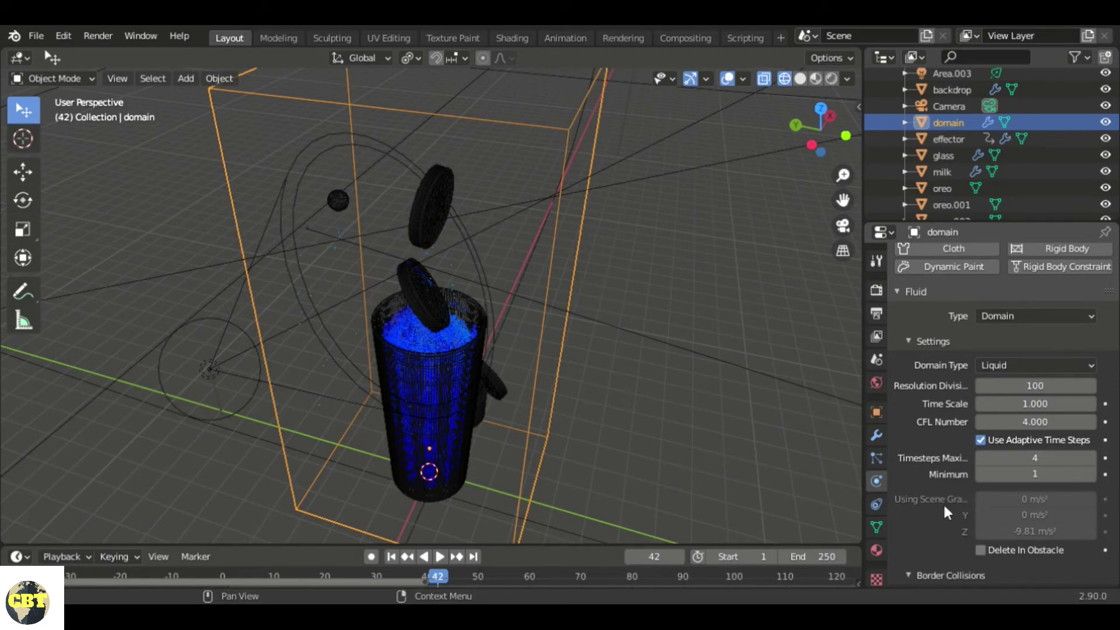
pyautogui.scroll(4, 415, 345)
pyautogui.moveTo(440, 352); pyautogui.dragTo(251, 322, button='middle')
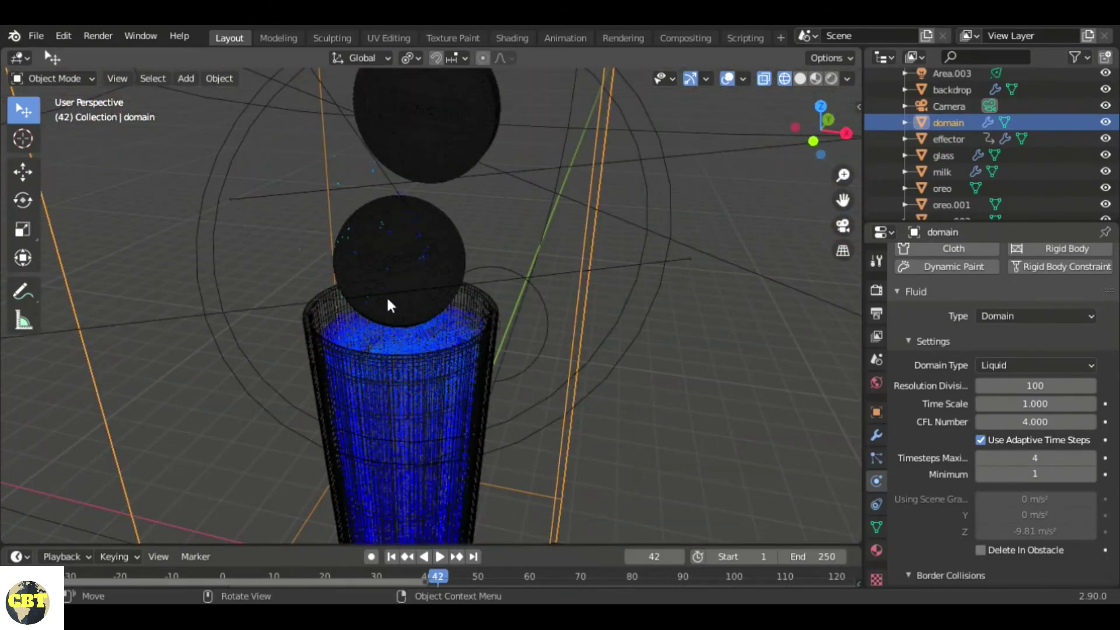
pyautogui.scroll(-4, 388, 301)
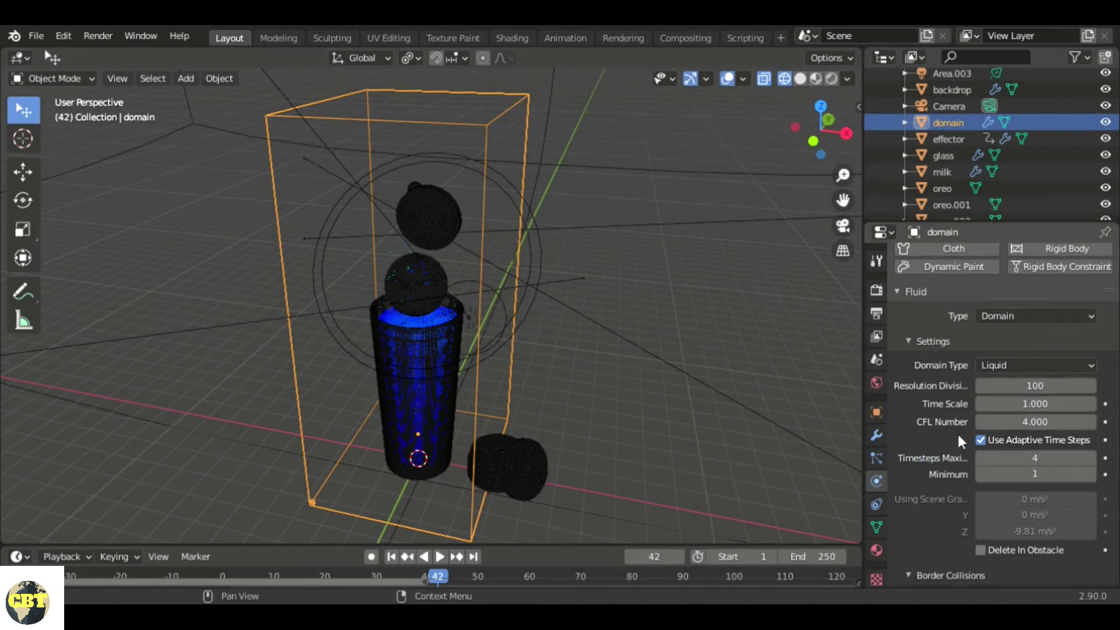
# Step: Change the domain's Cache Type from Replay to All
pyautogui.scroll(-15, 999, 488)
pyautogui.scroll(-12, 1000, 487)
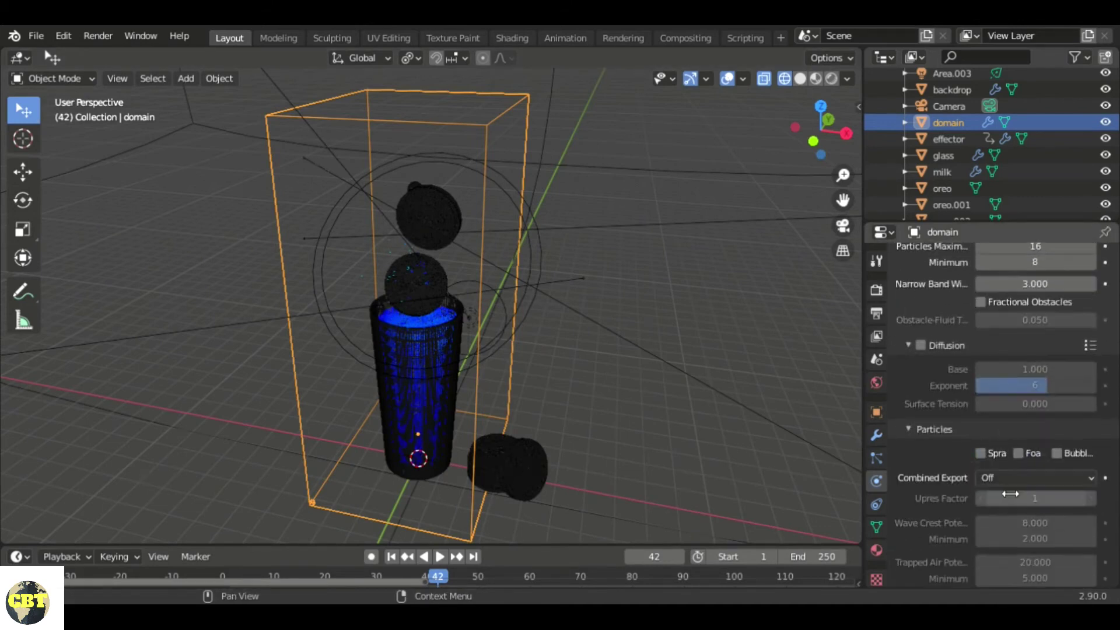
pyautogui.scroll(-12, 1004, 488)
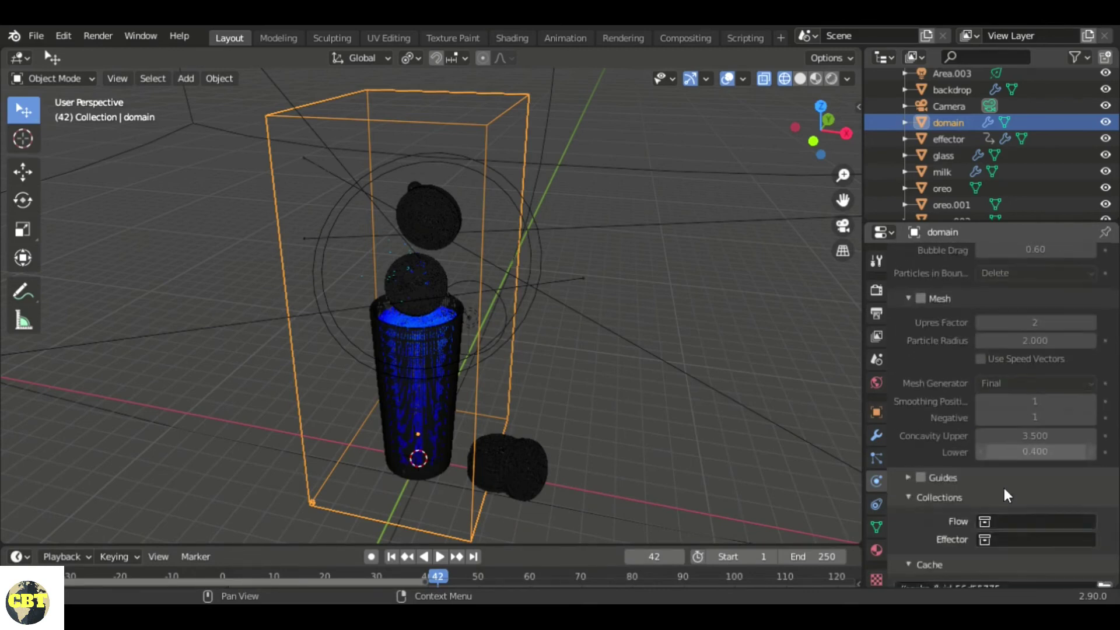
pyautogui.click(1011, 472)
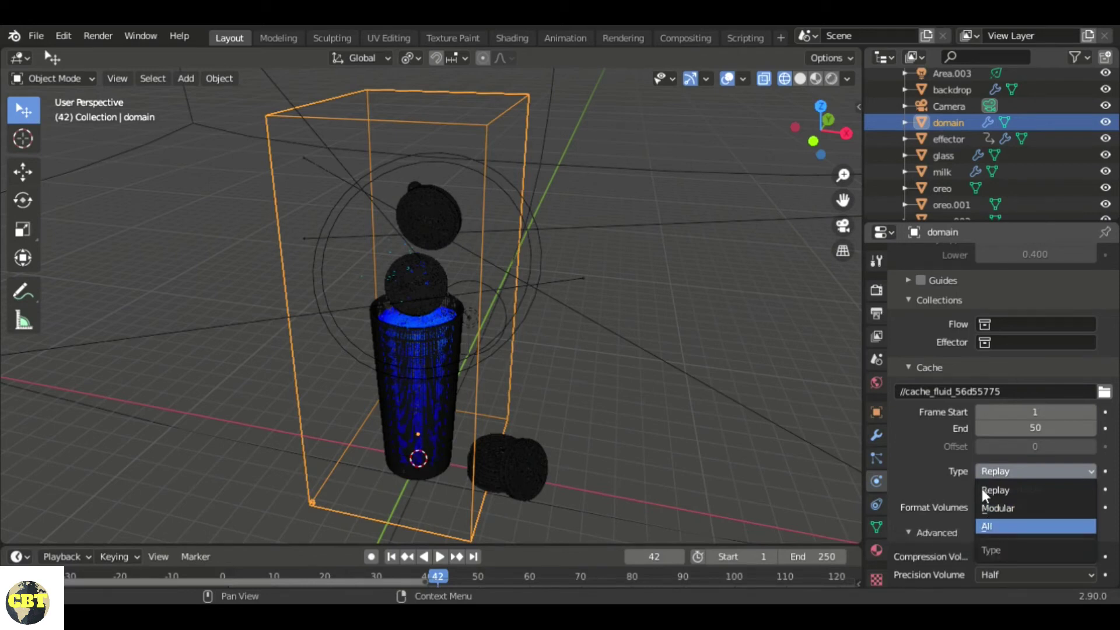
pyautogui.press('Return')
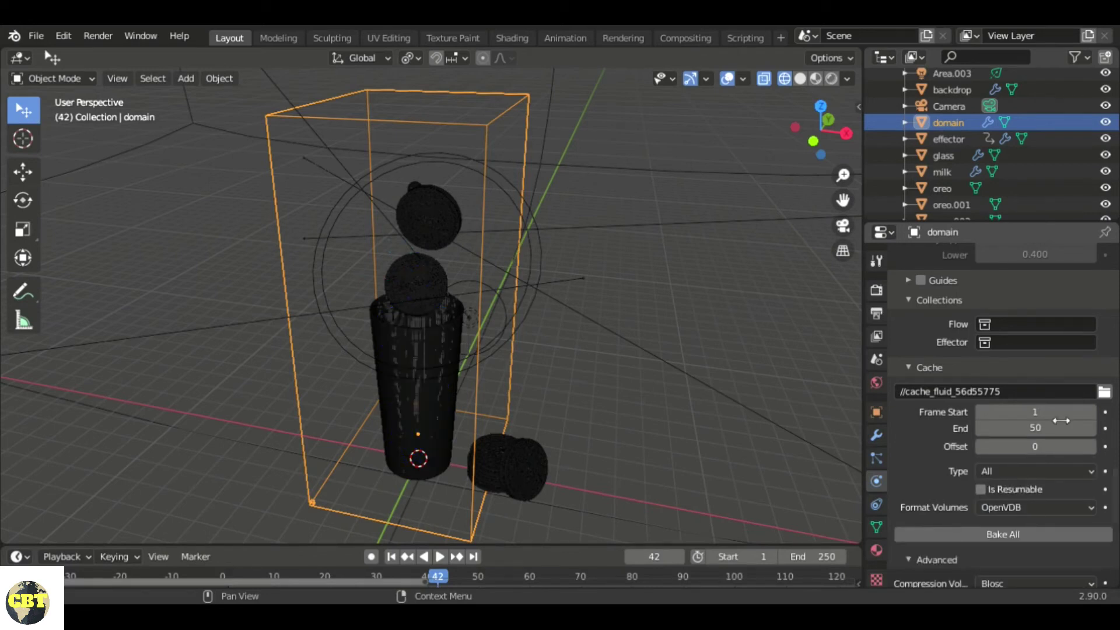
pyautogui.scroll(10, 957, 407)
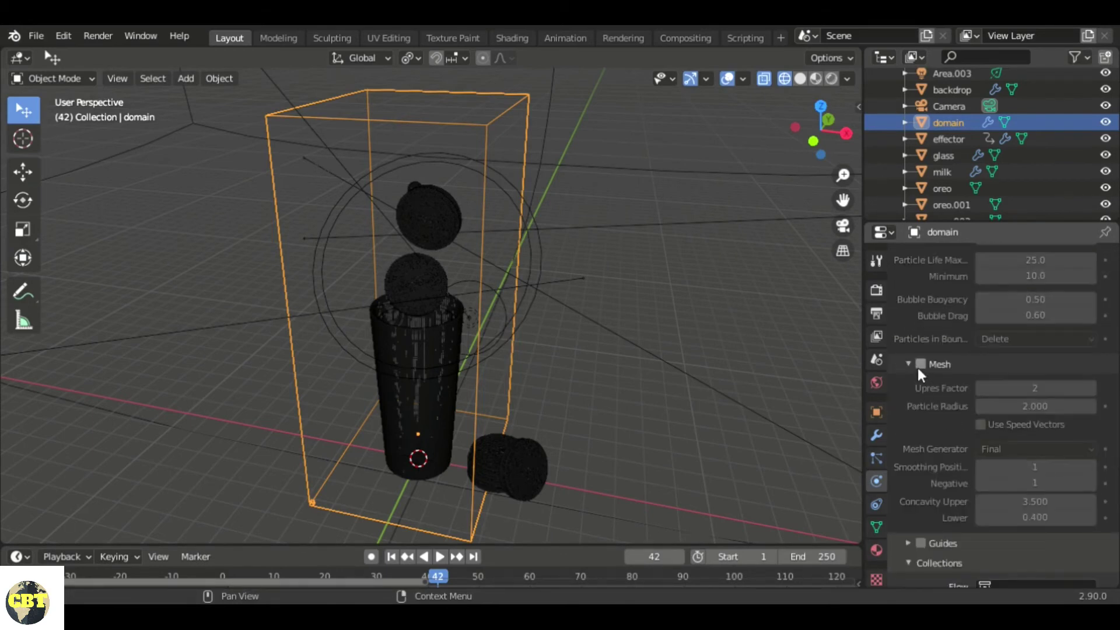
# Step: Enable Mesh generation on the liquid domain
pyautogui.click(920, 365)
pyautogui.scroll(-8, 977, 433)
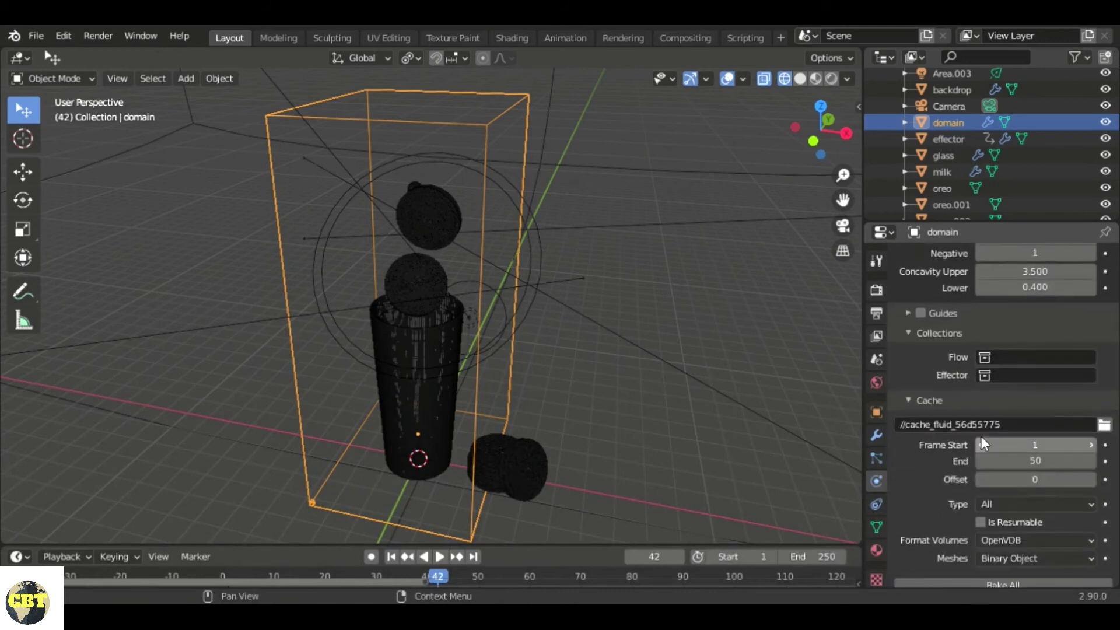
pyautogui.scroll(-6, 982, 436)
pyautogui.scroll(-5, 1030, 461)
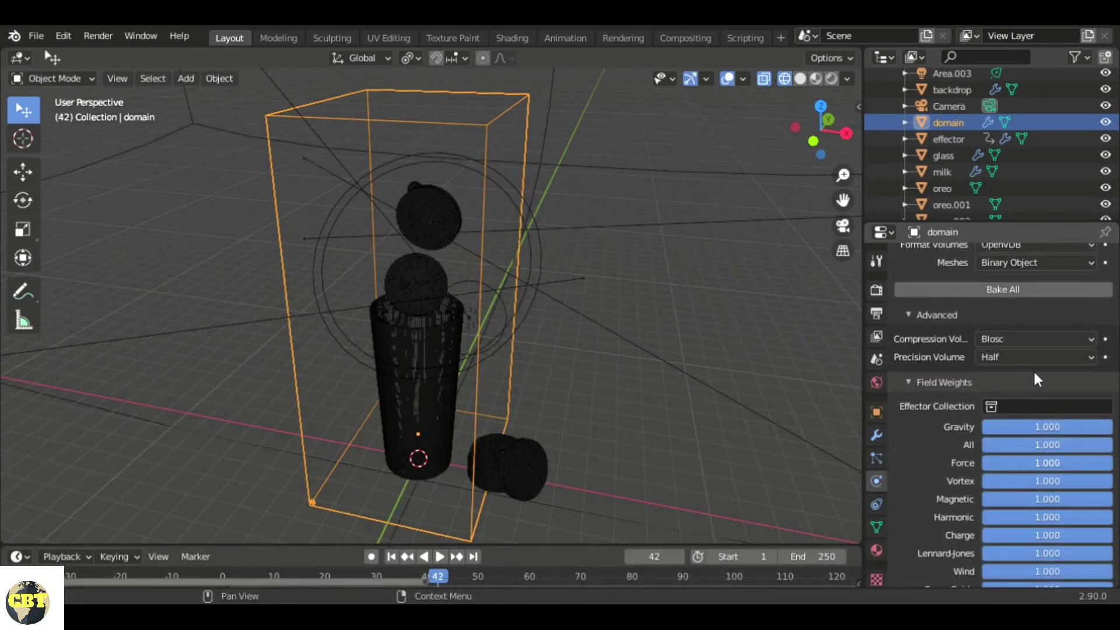
pyautogui.scroll(12, 1035, 376)
pyautogui.scroll(15, 1034, 369)
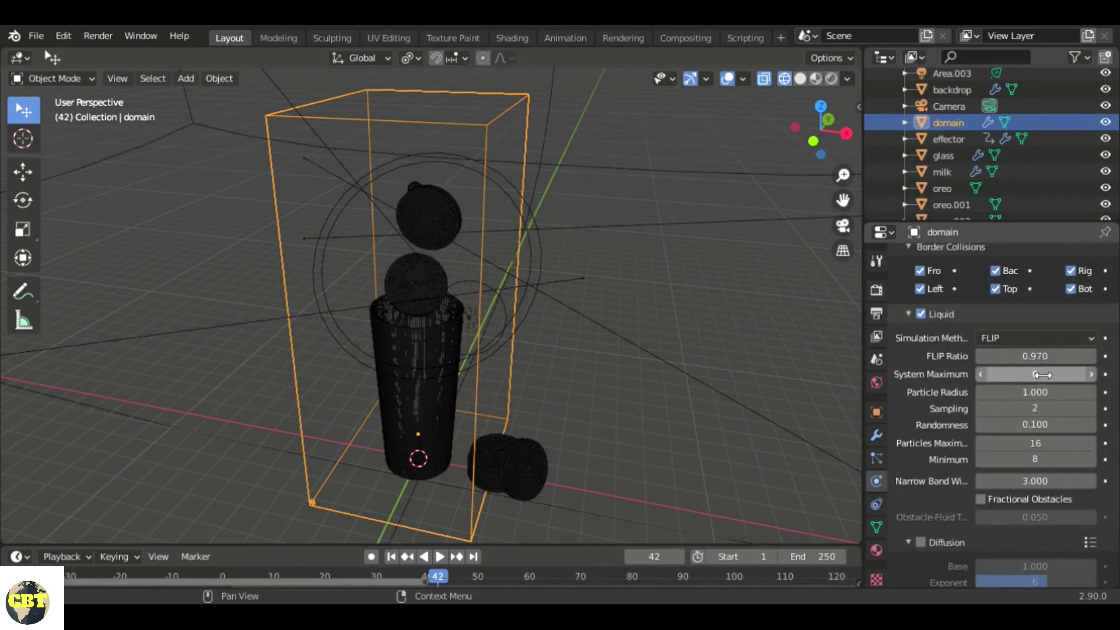
pyautogui.scroll(12, 1042, 408)
# Step: Set the domain's Resolution Divisions to 300
pyautogui.click(1041, 448)
pyautogui.press('BackSpace')
pyautogui.press('BackSpace')
pyautogui.press('BackSpace')
pyautogui.write('300')
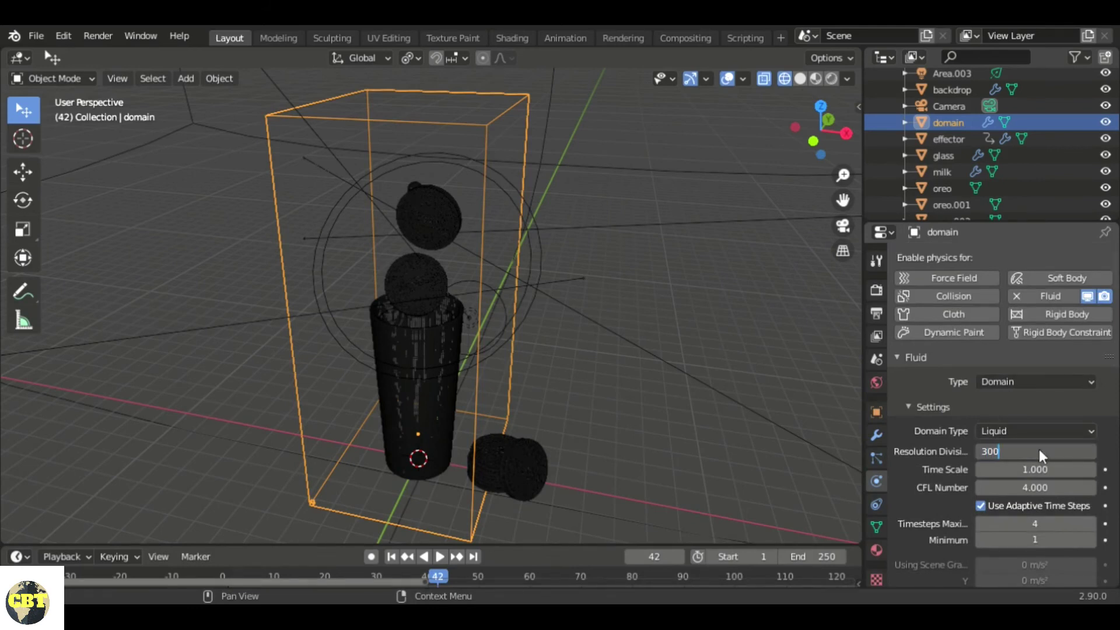
pyautogui.press('Return')
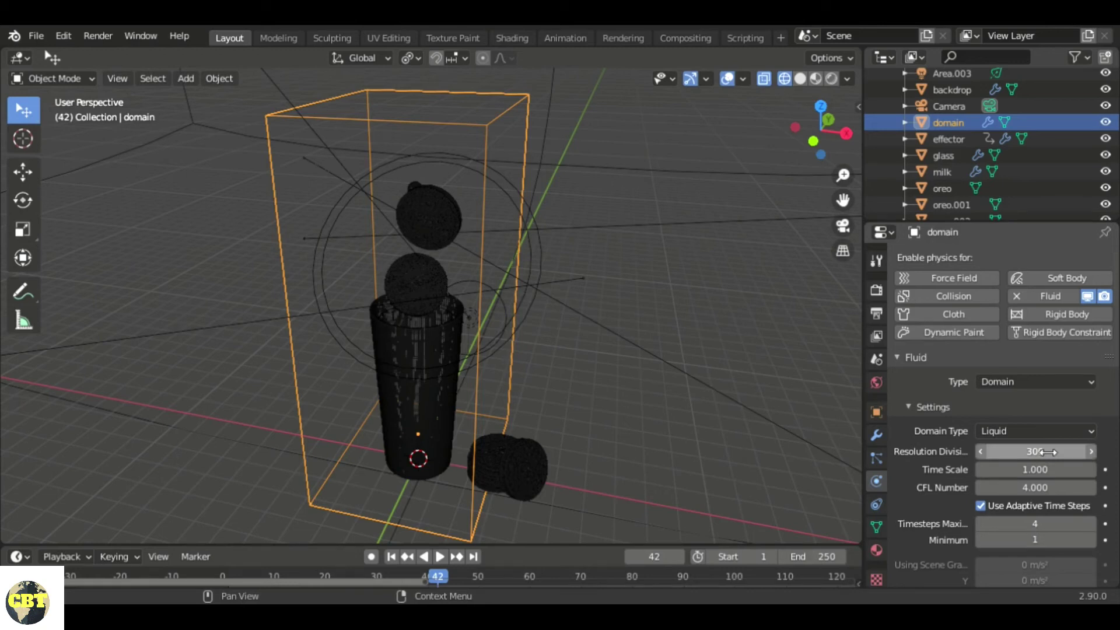
pyautogui.scroll(-3, 1017, 378)
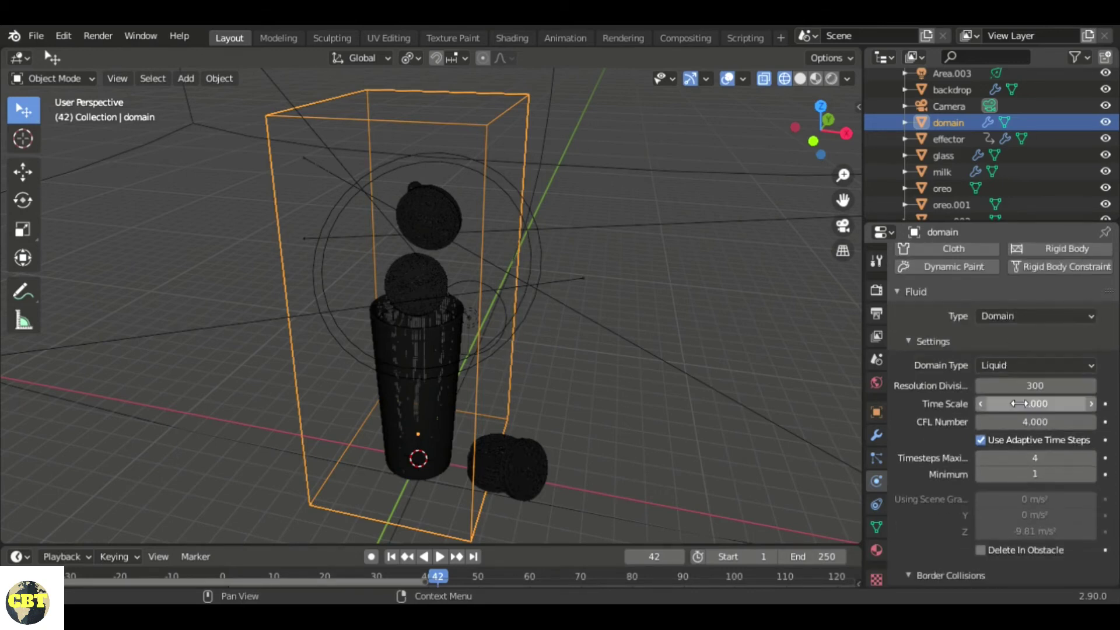
pyautogui.scroll(3, 1015, 402)
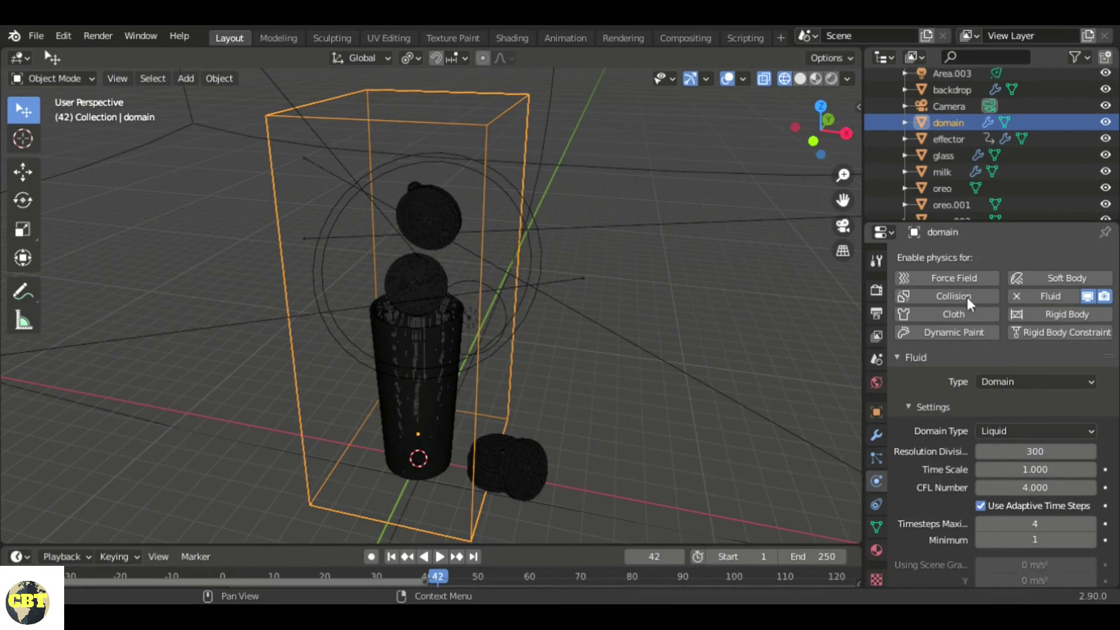
pyautogui.click(946, 206)
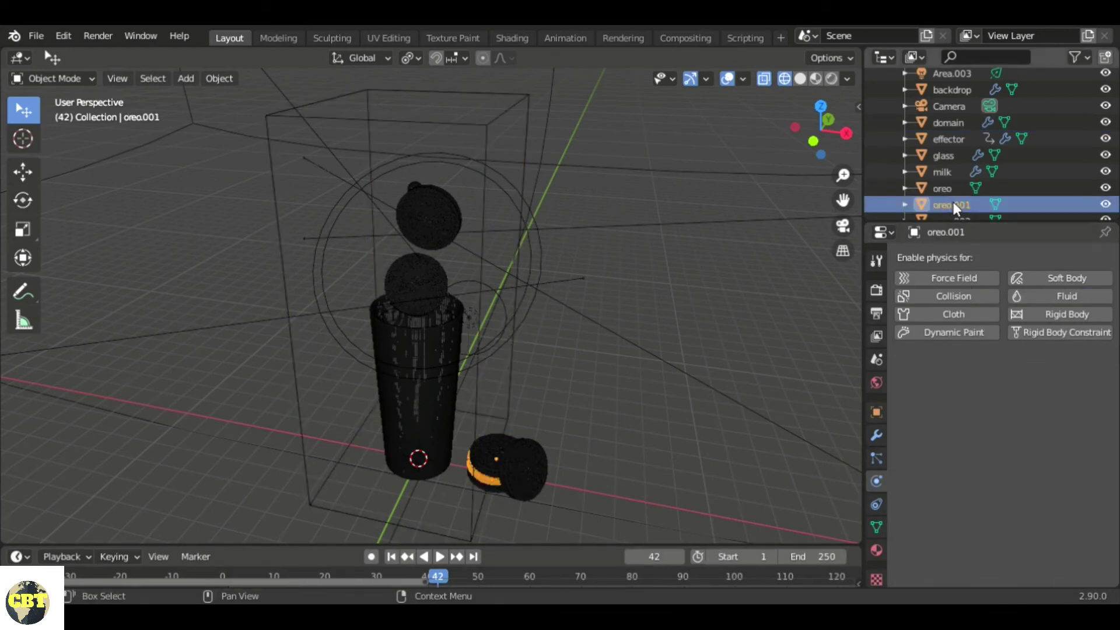
# Step: Select the effector and raise its collision Surface Thickness from 0.5 to 1
pyautogui.click(452, 220)
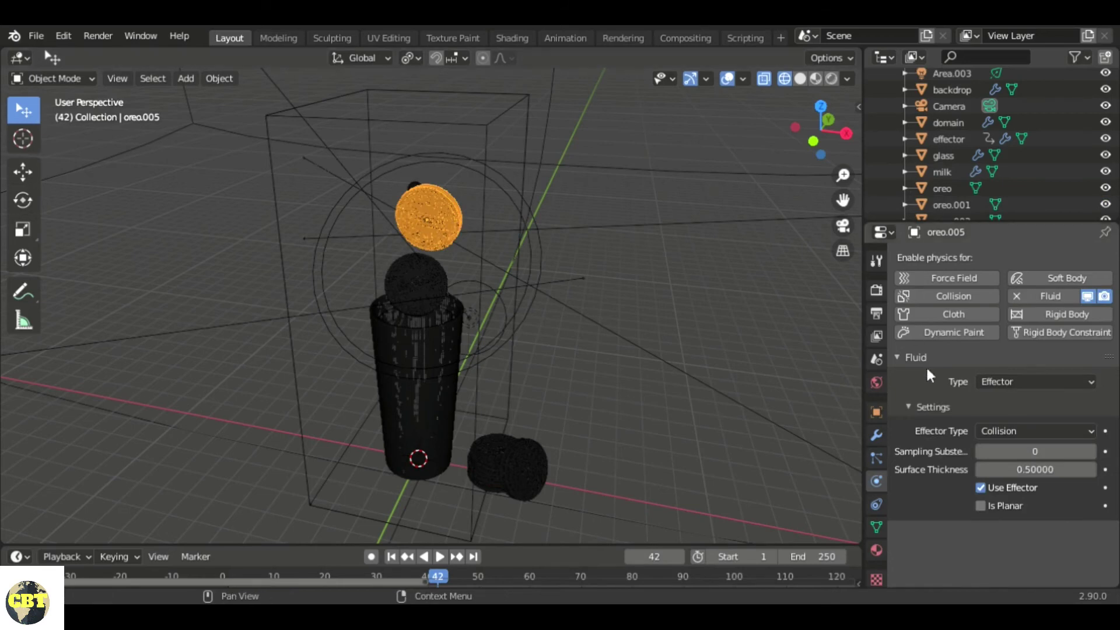
pyautogui.scroll(4, 413, 297)
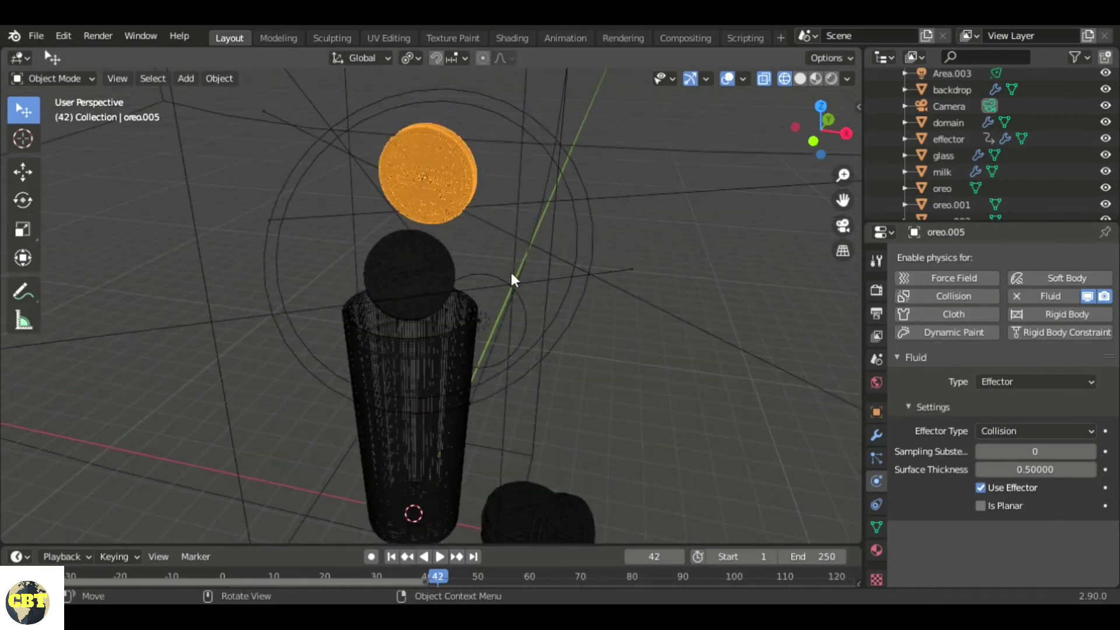
pyautogui.click(951, 140)
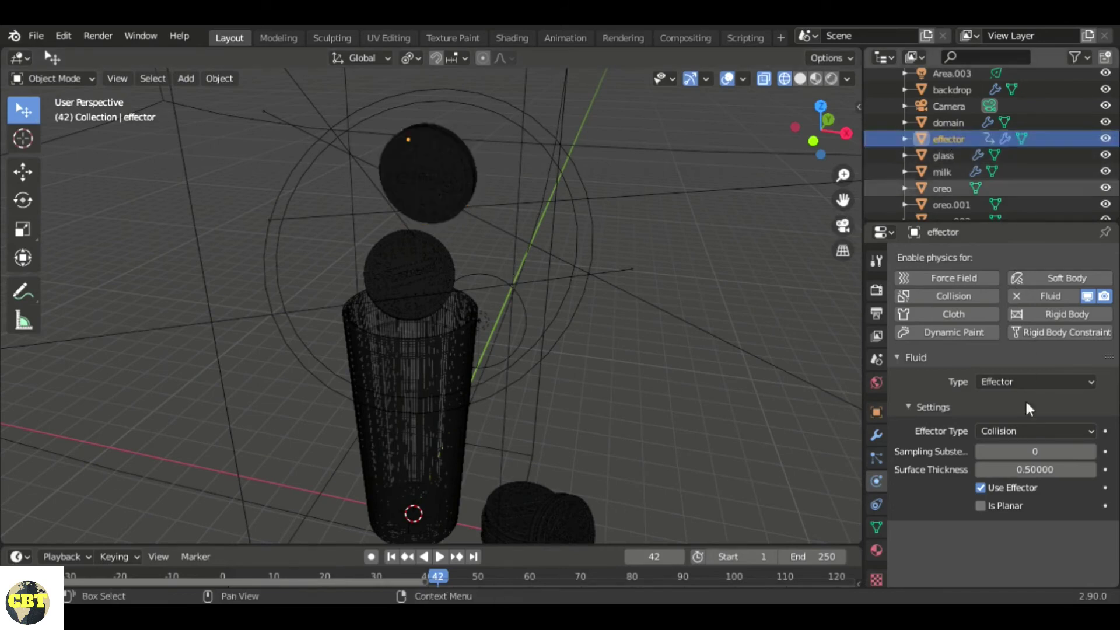
pyautogui.moveTo(530, 242); pyautogui.dragTo(604, 313, button='middle')
pyautogui.click(1053, 472)
pyautogui.write('1')
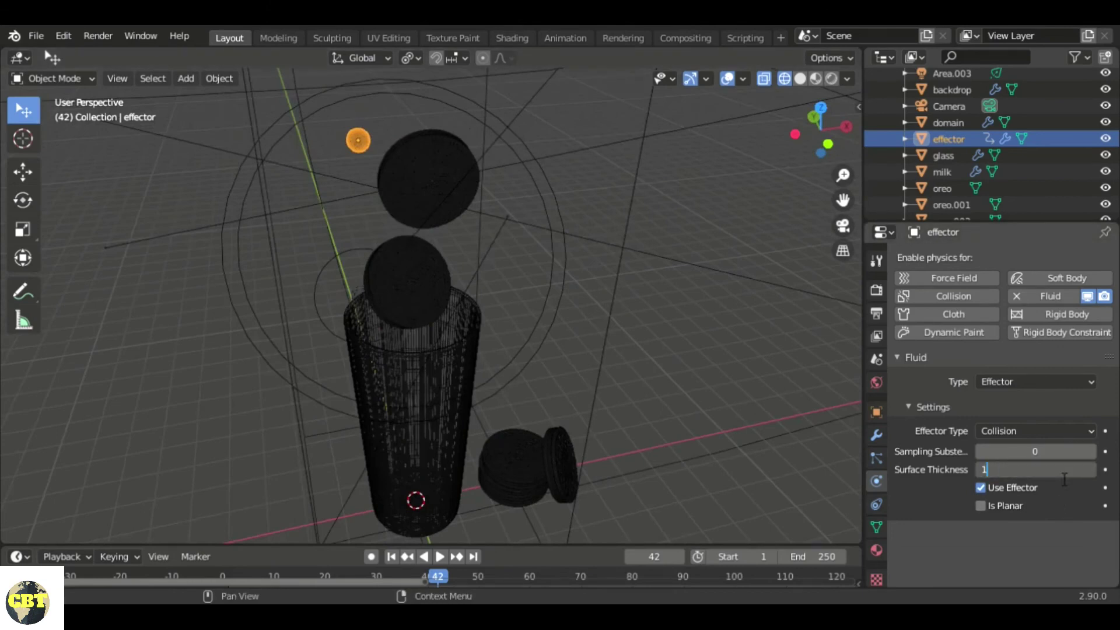
pyautogui.press('Return')
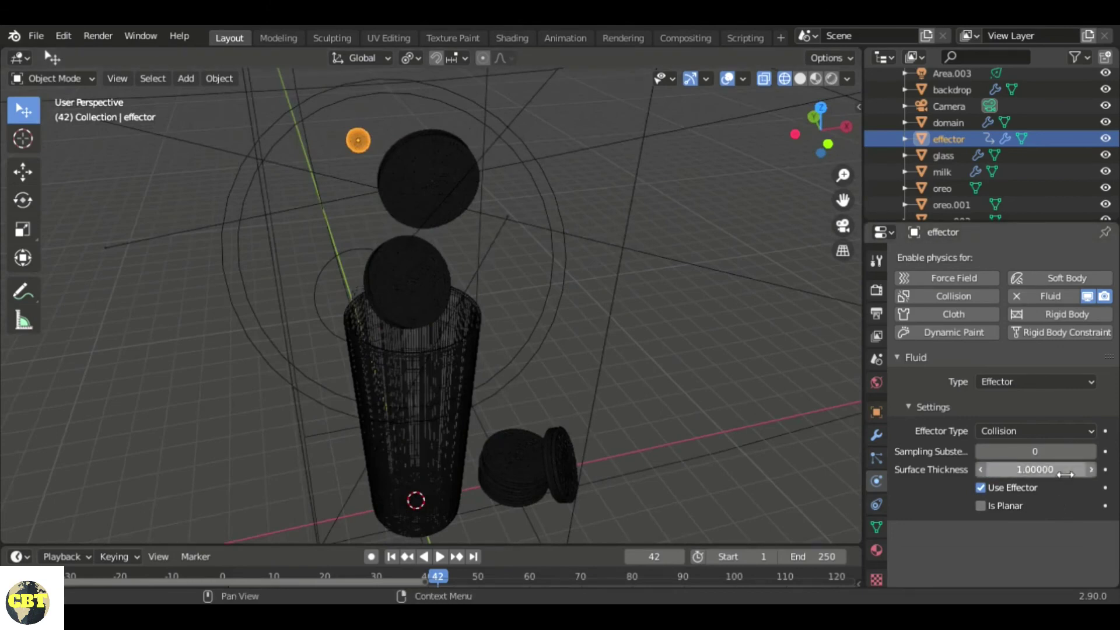
pyautogui.moveTo(543, 430); pyautogui.dragTo(506, 389, button='middle')
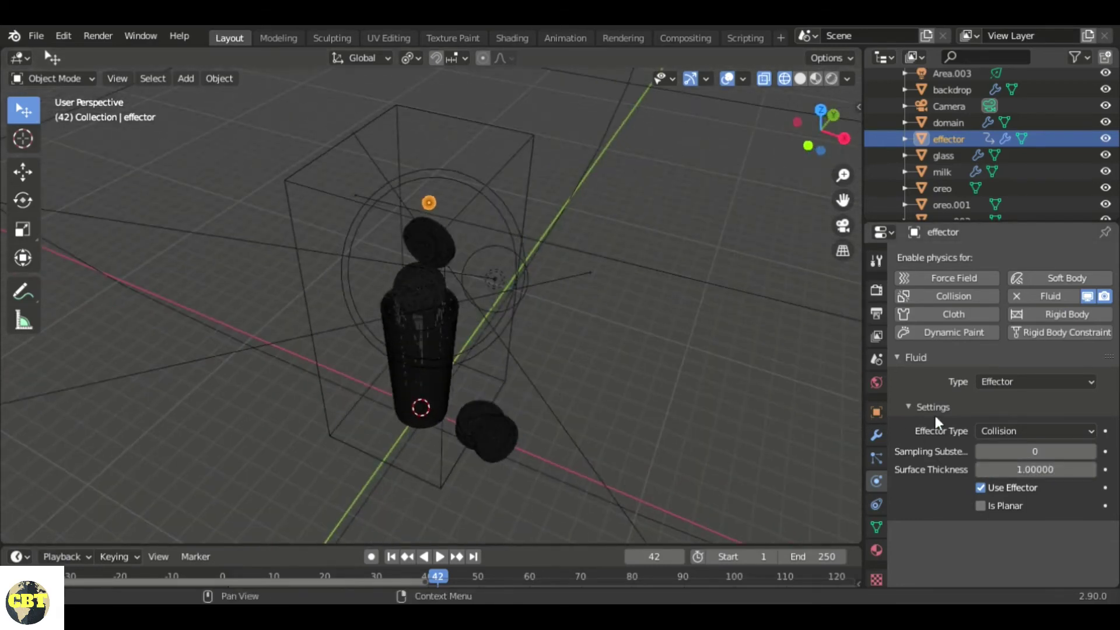
pyautogui.scroll(5, 425, 394)
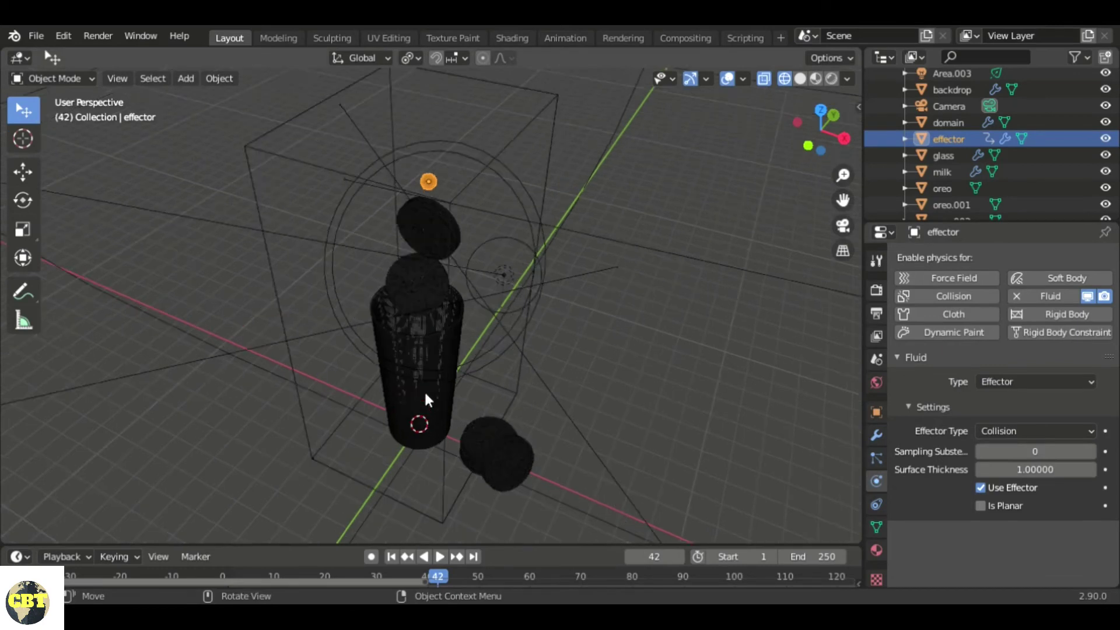
pyautogui.moveTo(465, 364); pyautogui.dragTo(516, 361, button='middle')
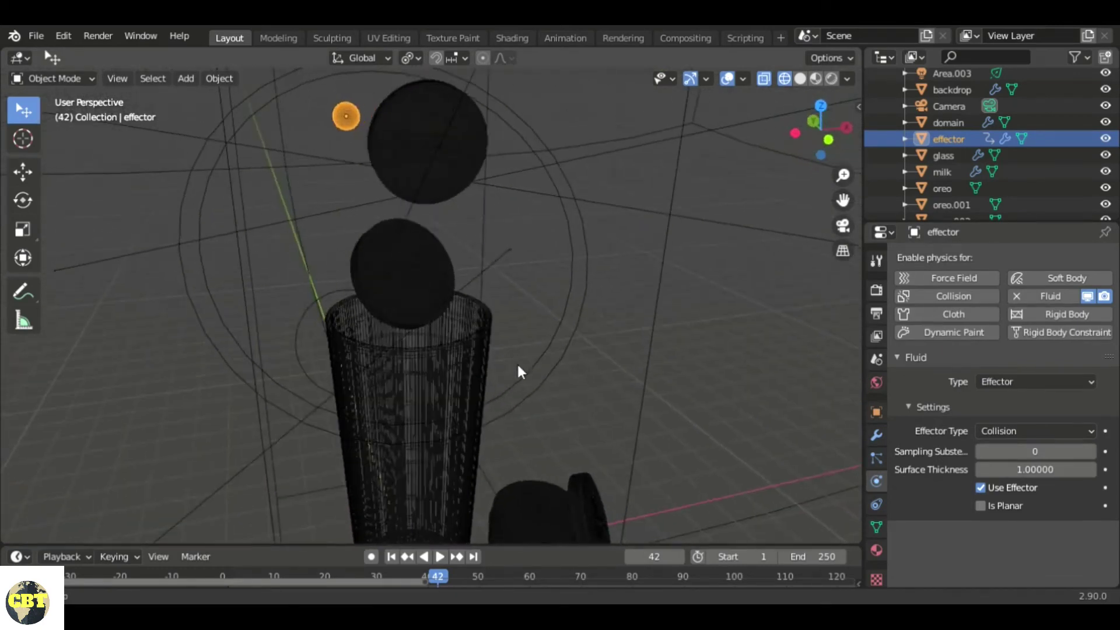
# Step: Rewind to frame 1, select the domain, and scroll to its Cache panel showing Bake All
pyautogui.click(388, 557)
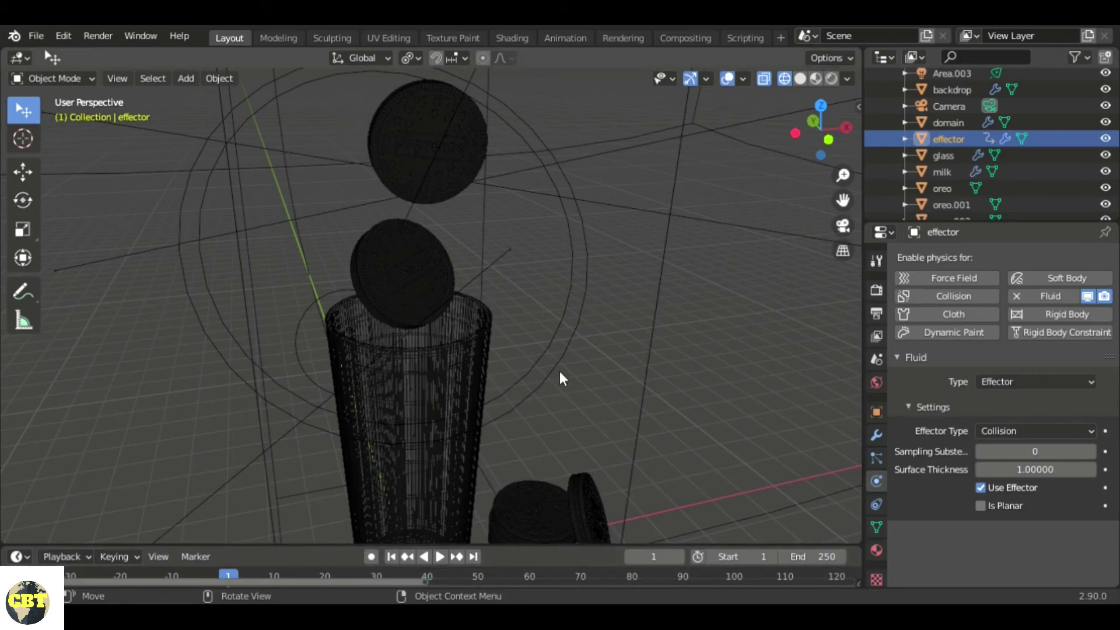
pyautogui.scroll(-5, 568, 372)
pyautogui.moveTo(543, 396); pyautogui.dragTo(402, 402, button='middle')
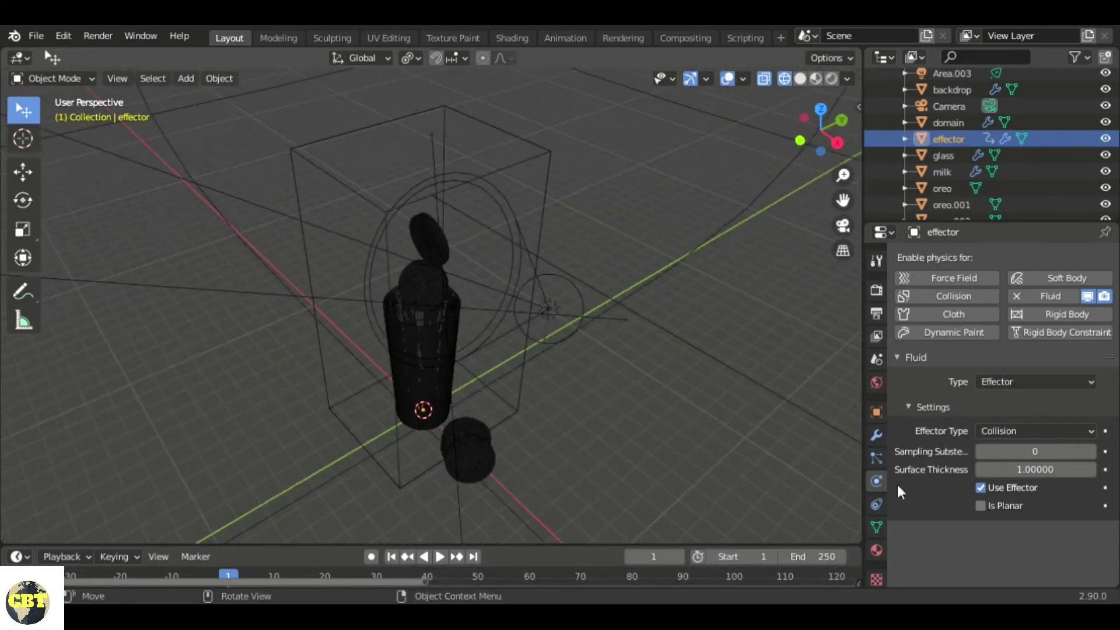
pyautogui.click(956, 121)
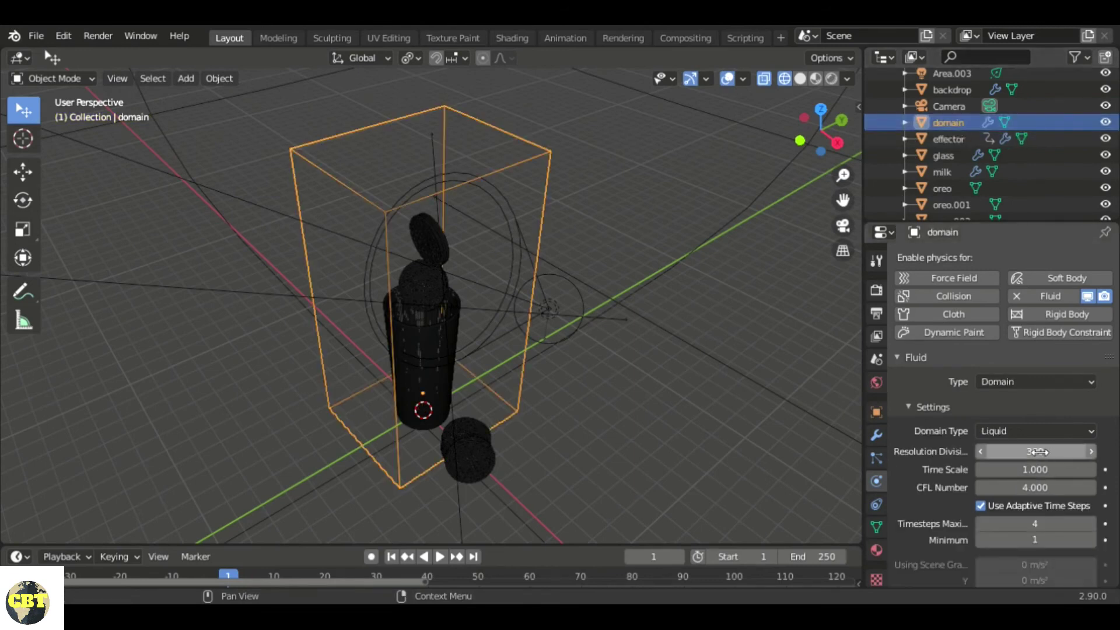
pyautogui.scroll(-3, 952, 459)
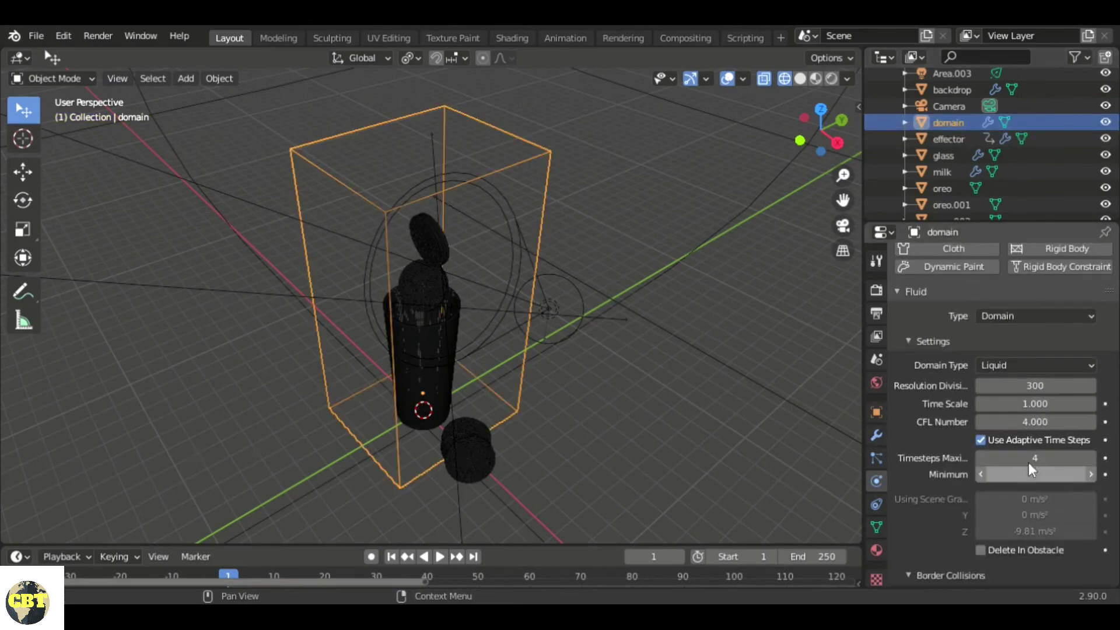
pyautogui.scroll(-20, 1042, 443)
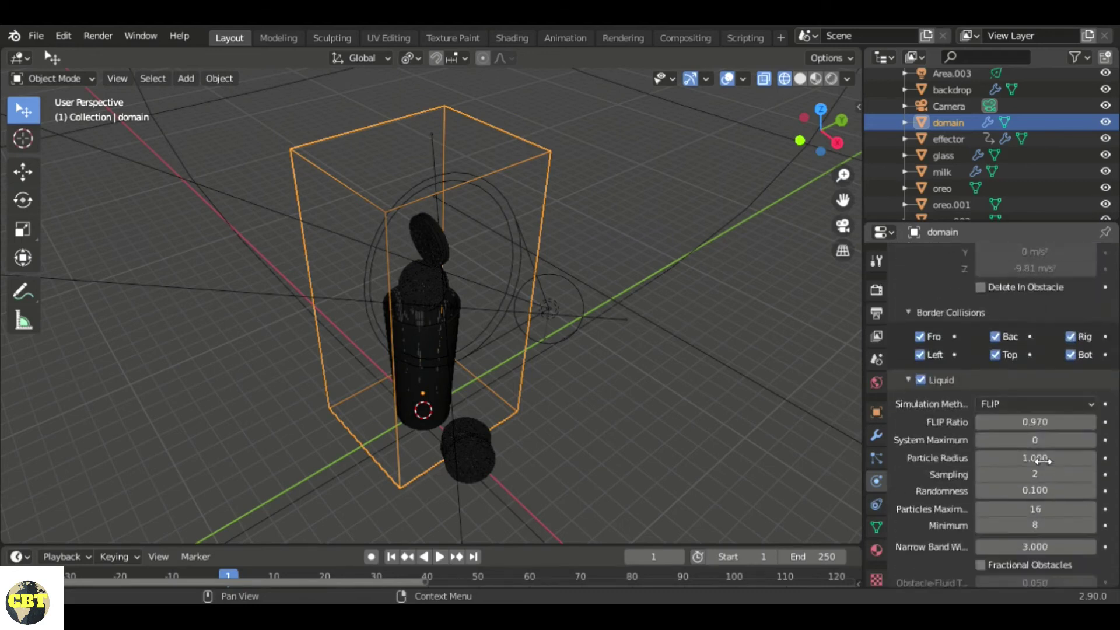
pyautogui.scroll(-20, 1036, 488)
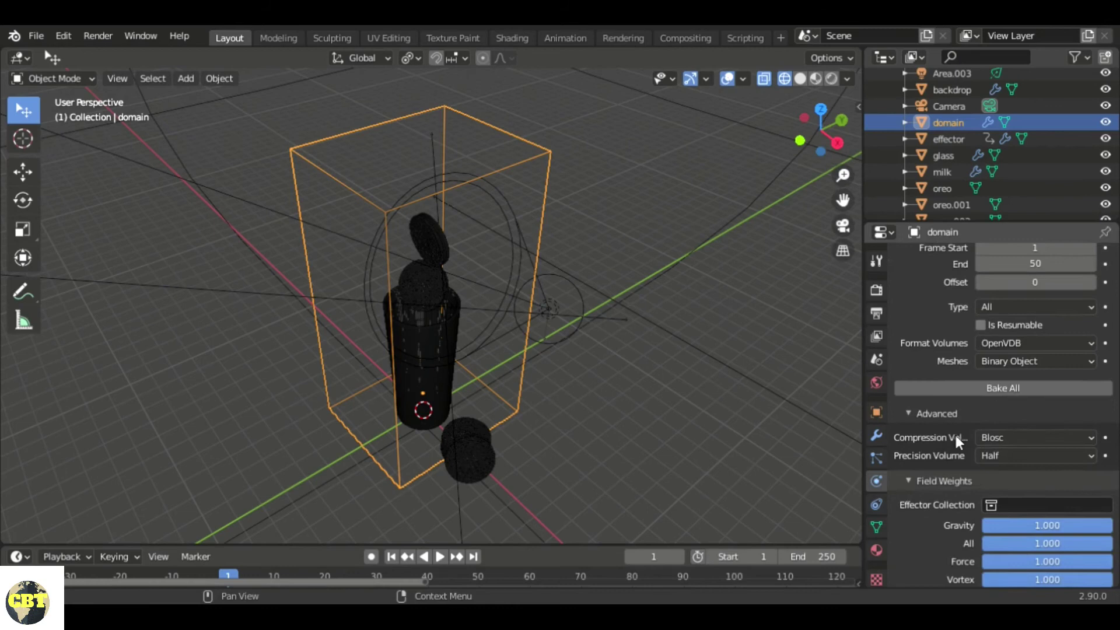
pyautogui.scroll(9, 956, 436)
pyautogui.scroll(6, 935, 457)
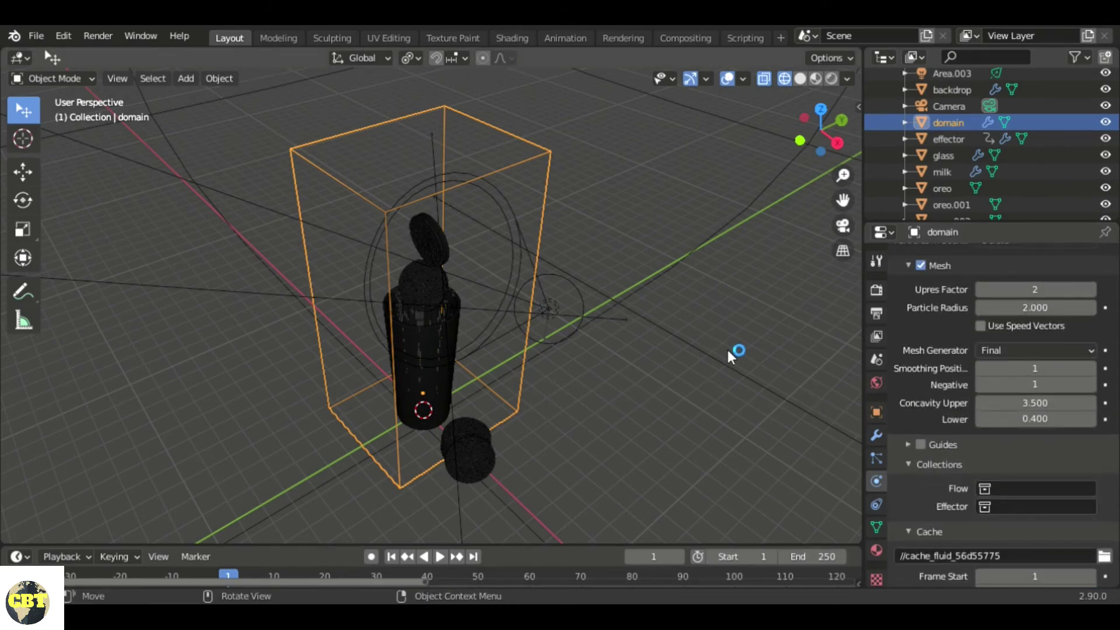
pyautogui.scroll(-12, 1054, 450)
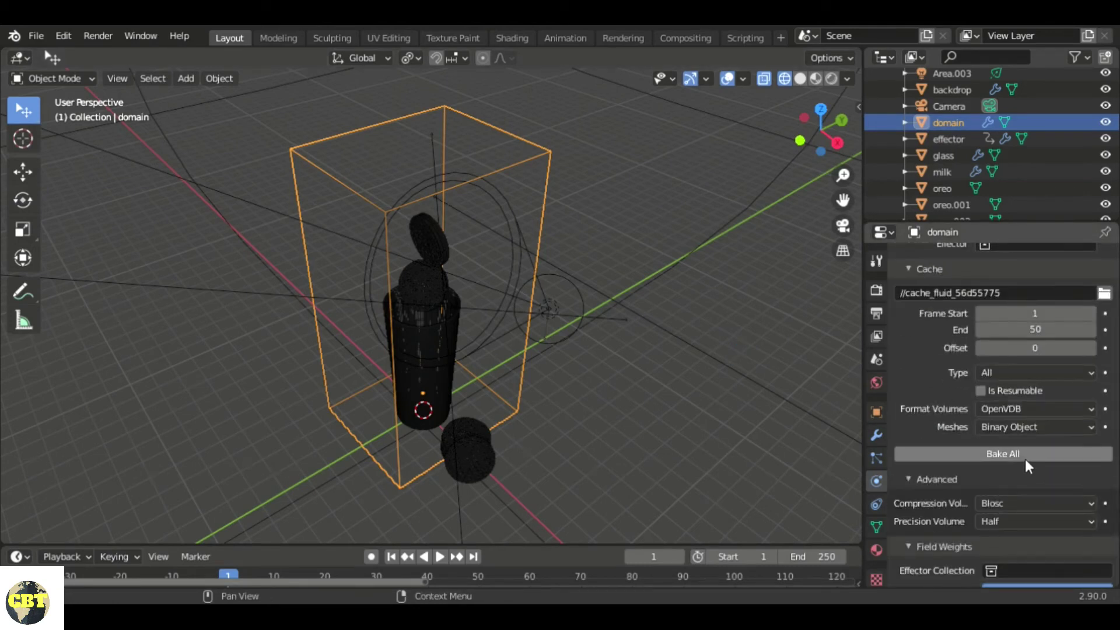
# Step: Bake All for the fluid domain, caching frames 1–50, then view the milk surface in the glass
pyautogui.click(1025, 459)
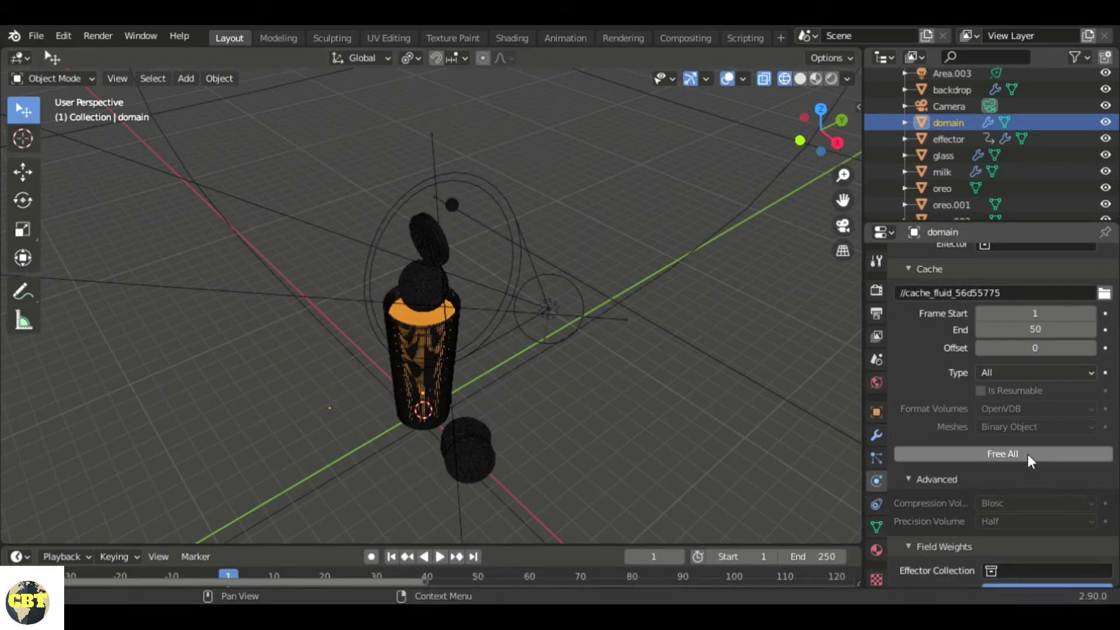
pyautogui.scroll(5, 428, 306)
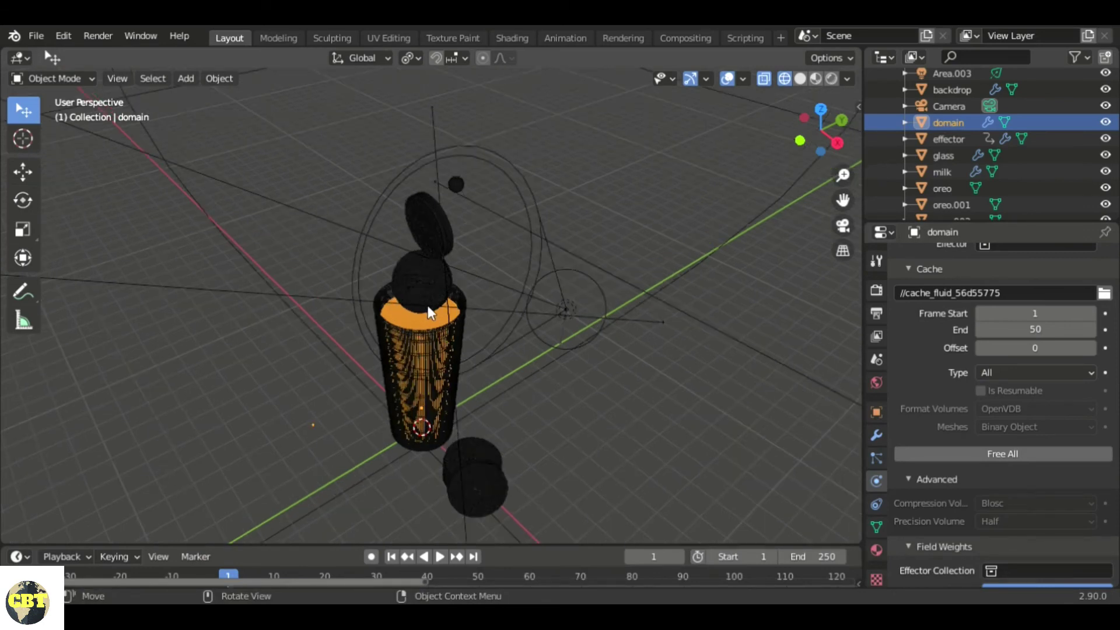
pyautogui.moveTo(435, 323); pyautogui.dragTo(292, 293, button='middle')
pyautogui.scroll(3, 483, 350)
pyautogui.scroll(-2, 327, 296)
pyautogui.scroll(-1, 327, 296)
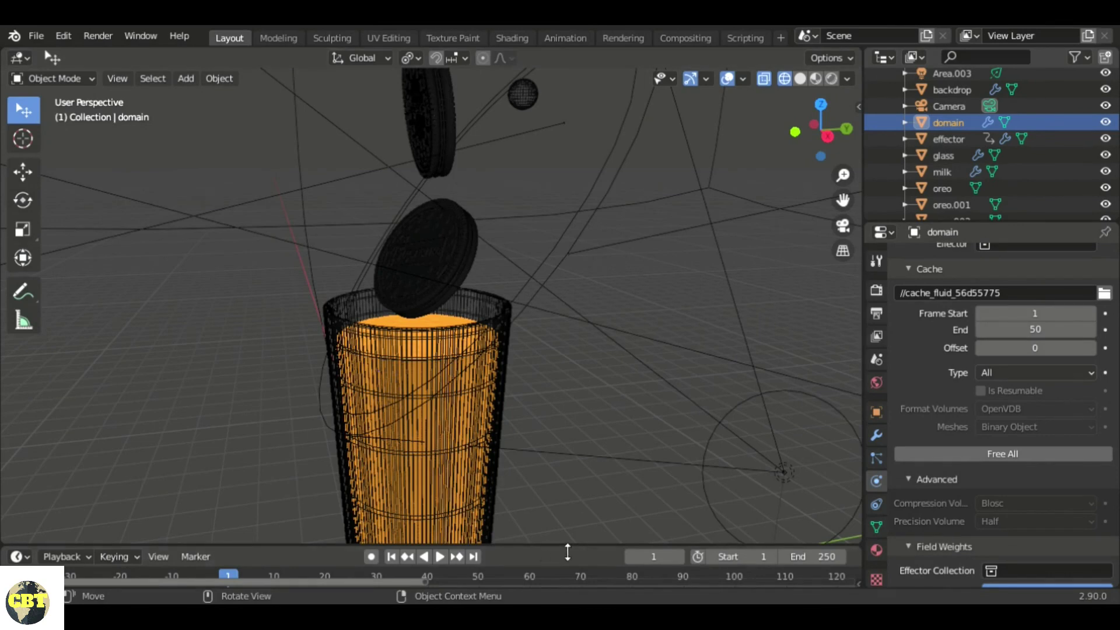
# Step: Set the current frame to 10, then to 20 to see the milk splash
pyautogui.click(650, 559)
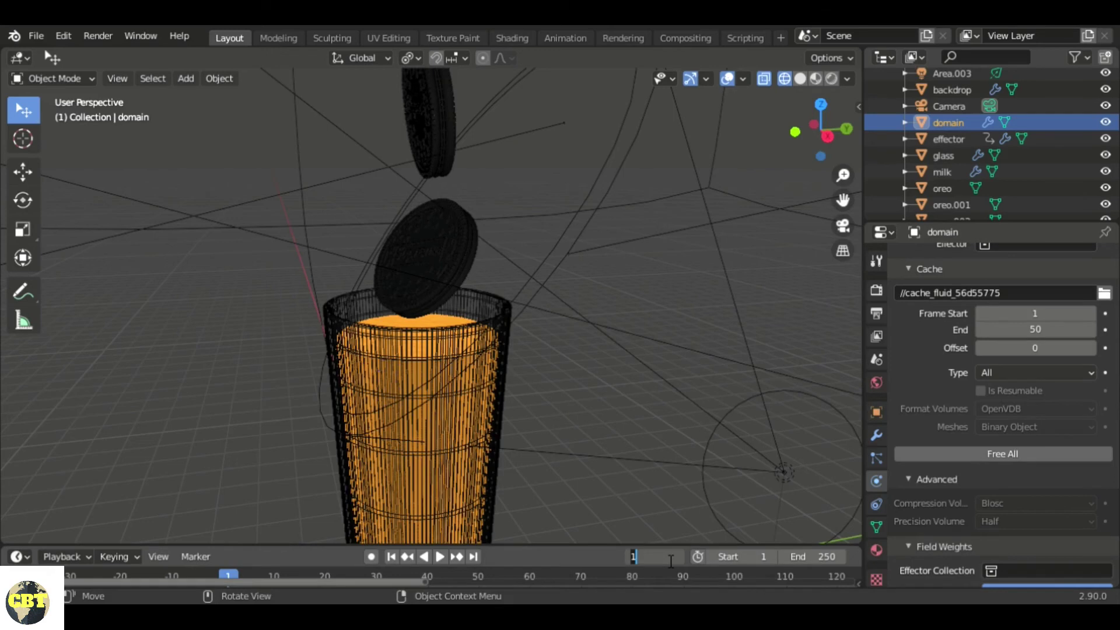
pyautogui.write('10')
pyautogui.press('Return')
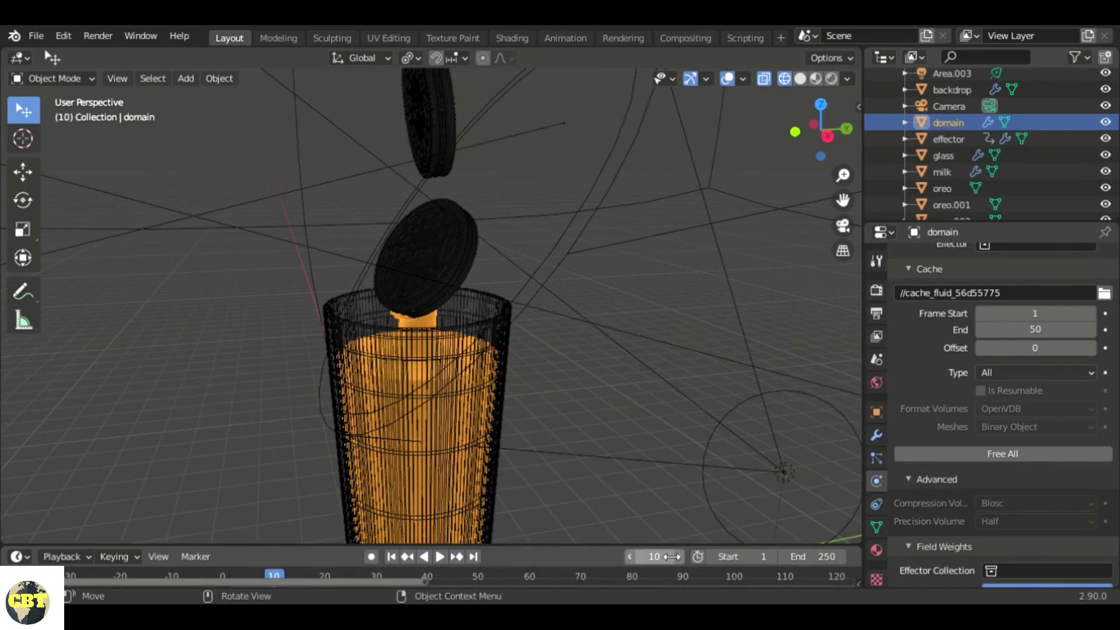
pyautogui.click(671, 556)
pyautogui.write('20')
pyautogui.press('Return')
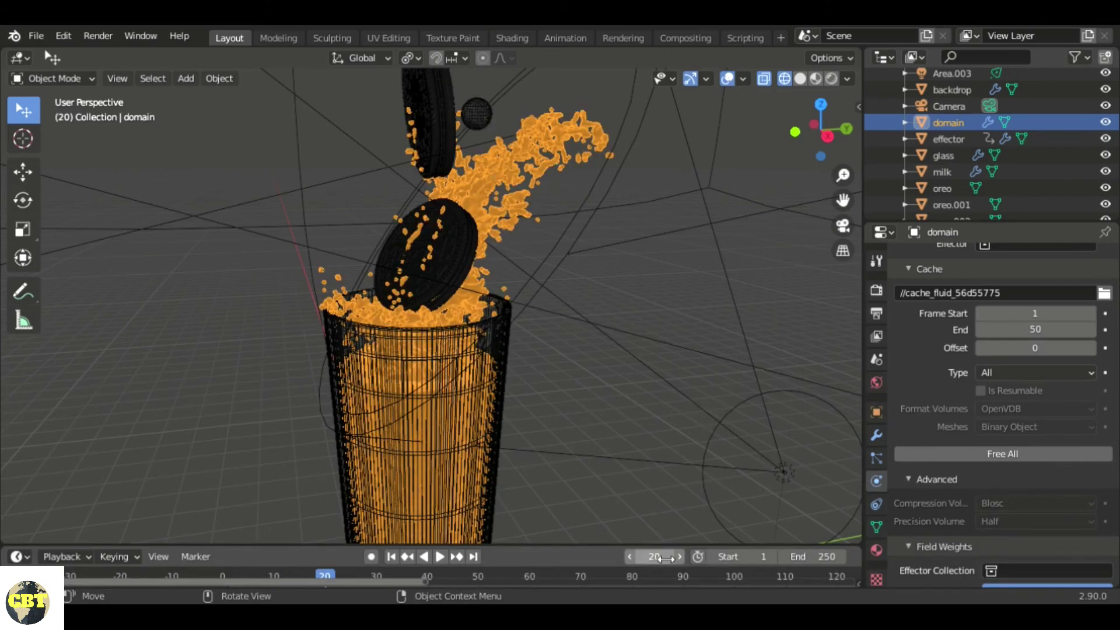
# Step: Switch the viewport to Solid shading and orbit around the milk splash
pyautogui.moveTo(424, 255); pyautogui.dragTo(710, 298, button='middle')
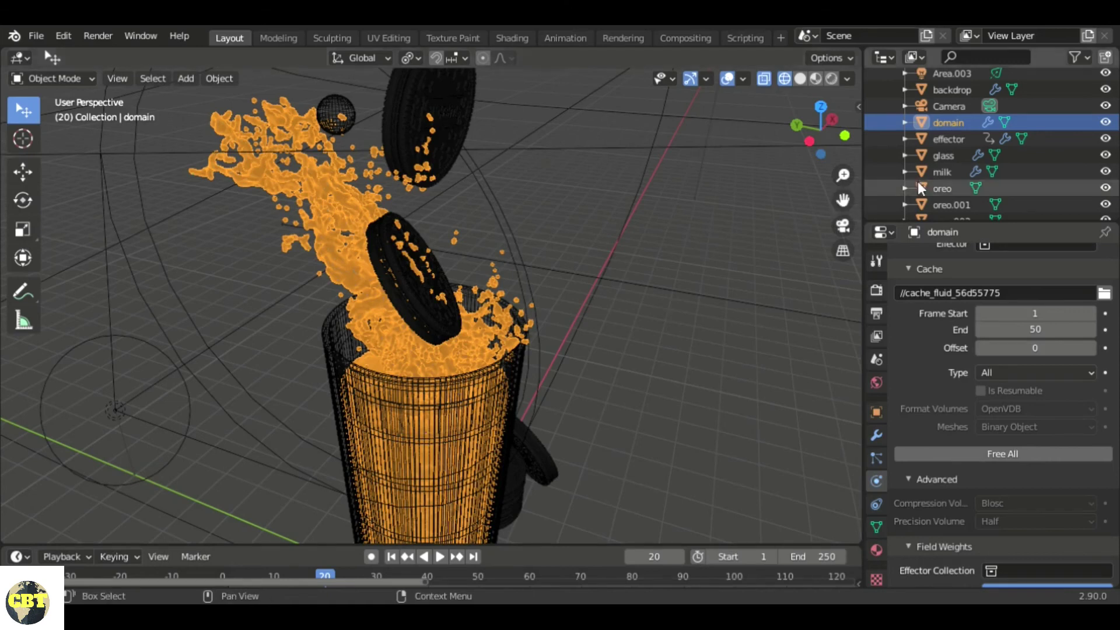
pyautogui.scroll(-3, 957, 171)
pyautogui.scroll(3, 936, 183)
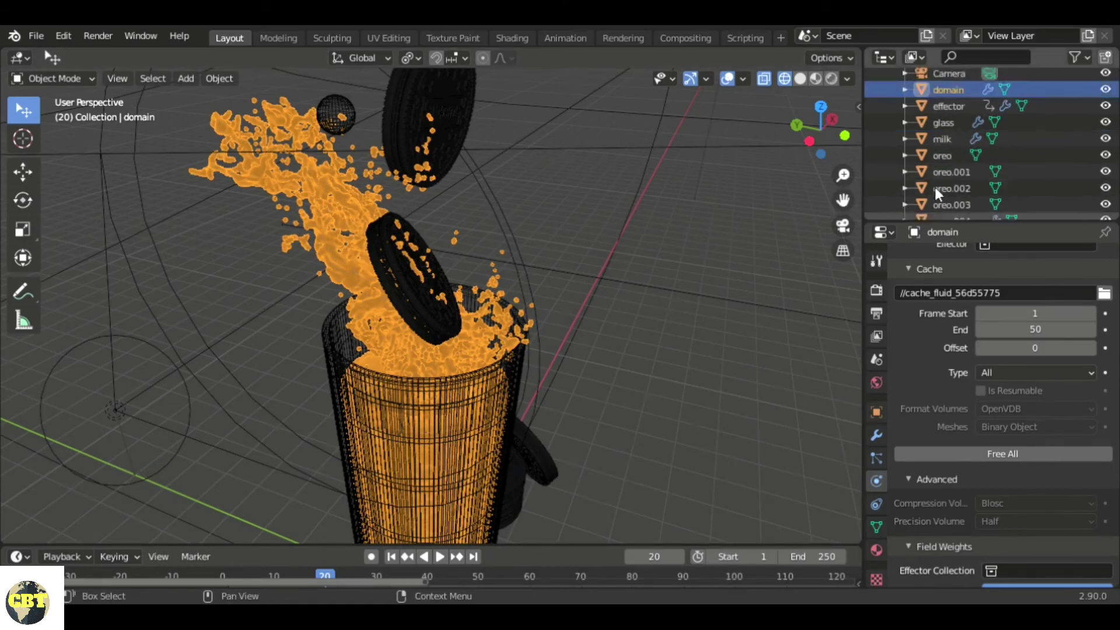
pyautogui.click(801, 82)
pyautogui.moveTo(601, 232)
pyautogui.mouseDown(button='middle')
pyautogui.moveTo(205, 231)
pyautogui.moveTo(270, 231)
pyautogui.moveTo(331, 205)
pyautogui.mouseUp(button='middle')
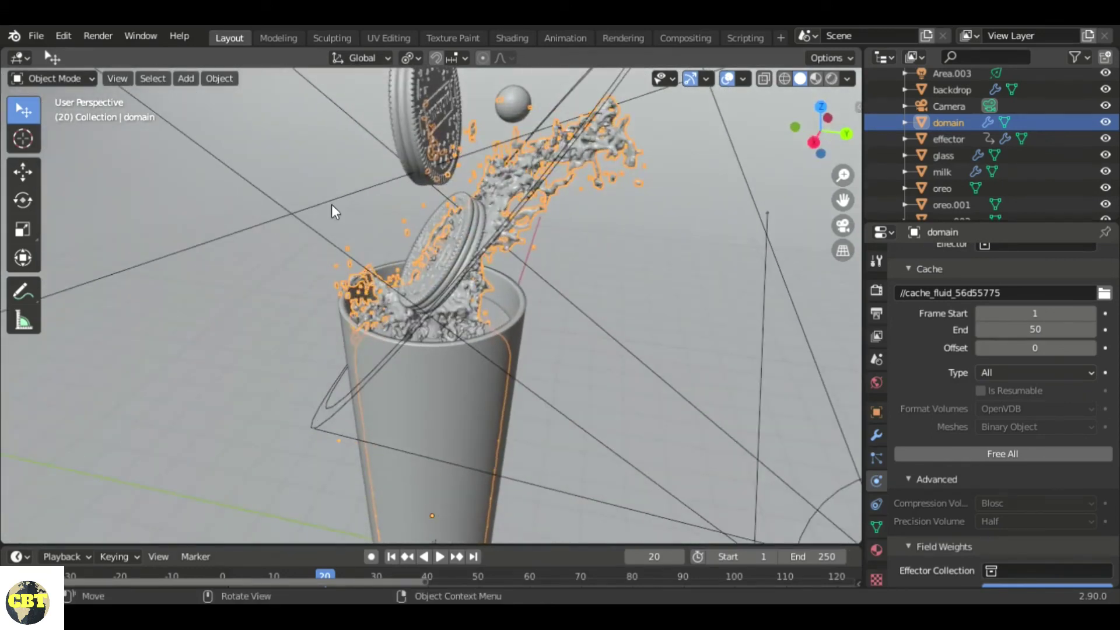
# Step: Create a new Collection 2 and move the effector sphere into it
pyautogui.click(516, 113)
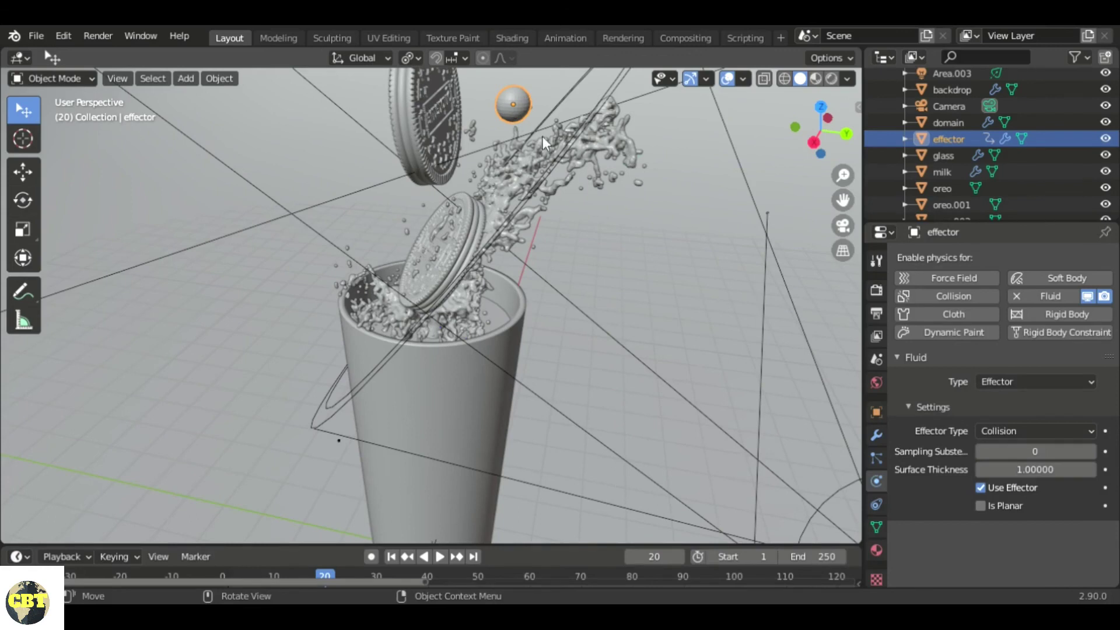
pyautogui.scroll(3, 986, 143)
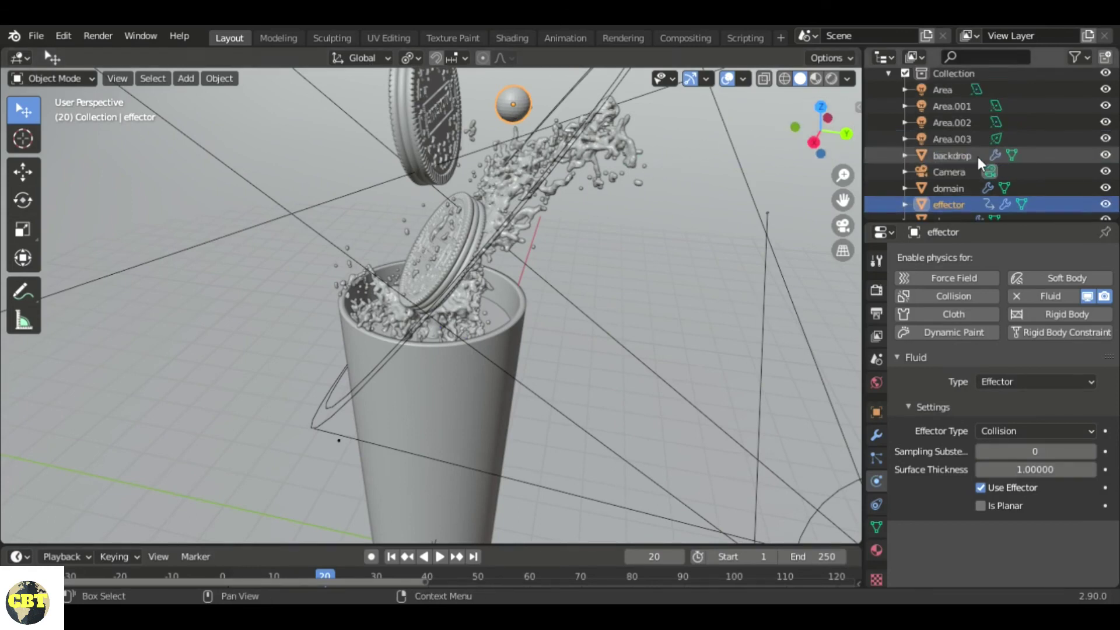
pyautogui.scroll(-4, 932, 158)
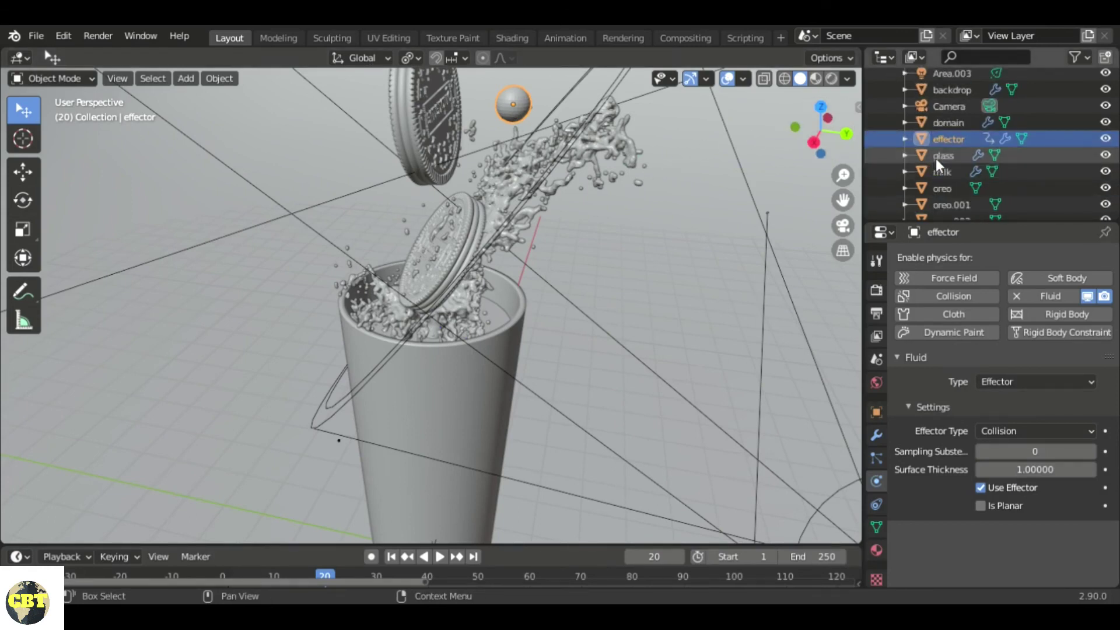
pyautogui.rightClick(952, 140)
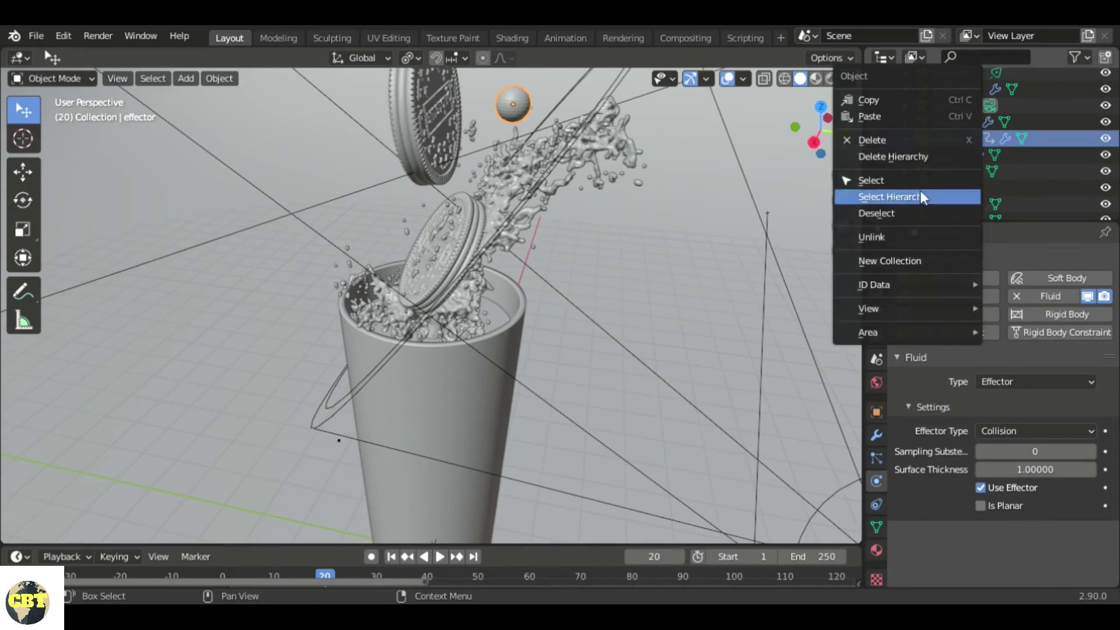
pyautogui.click(918, 260)
pyautogui.moveTo(948, 138); pyautogui.dragTo(946, 201)
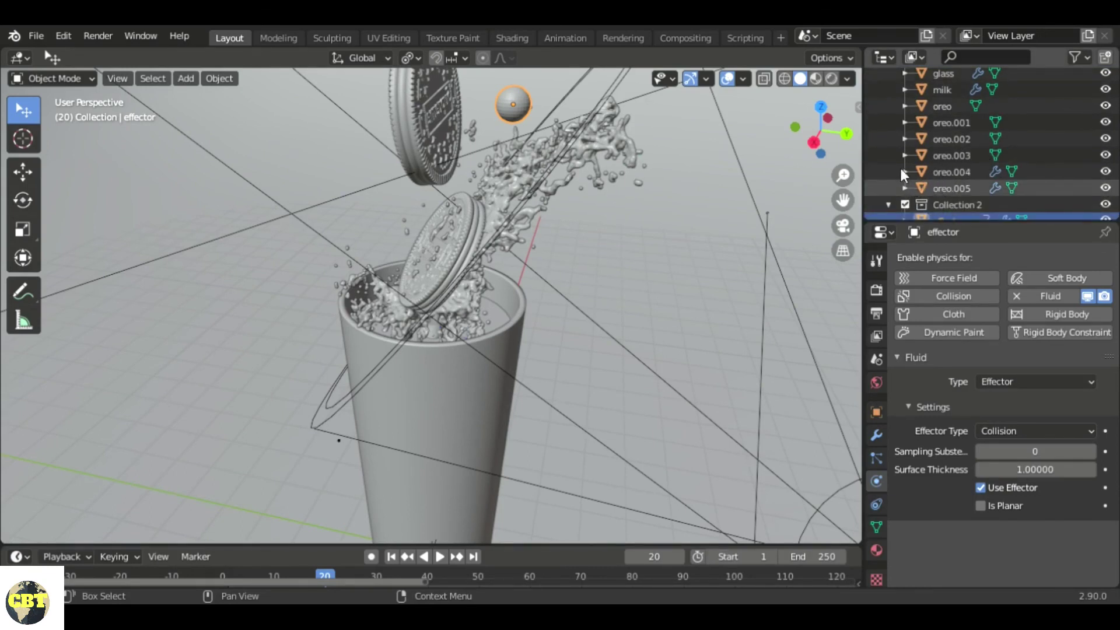
# Step: Move the milk object into Collection 2 and exclude the collection from the view layer
pyautogui.scroll(5, 933, 151)
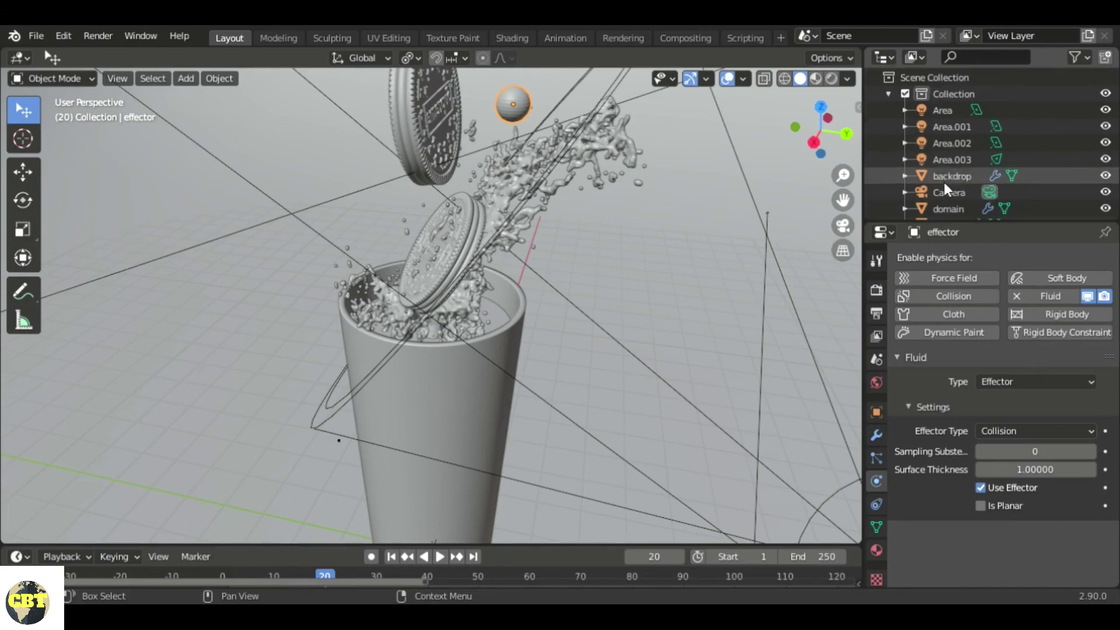
pyautogui.scroll(-3, 944, 182)
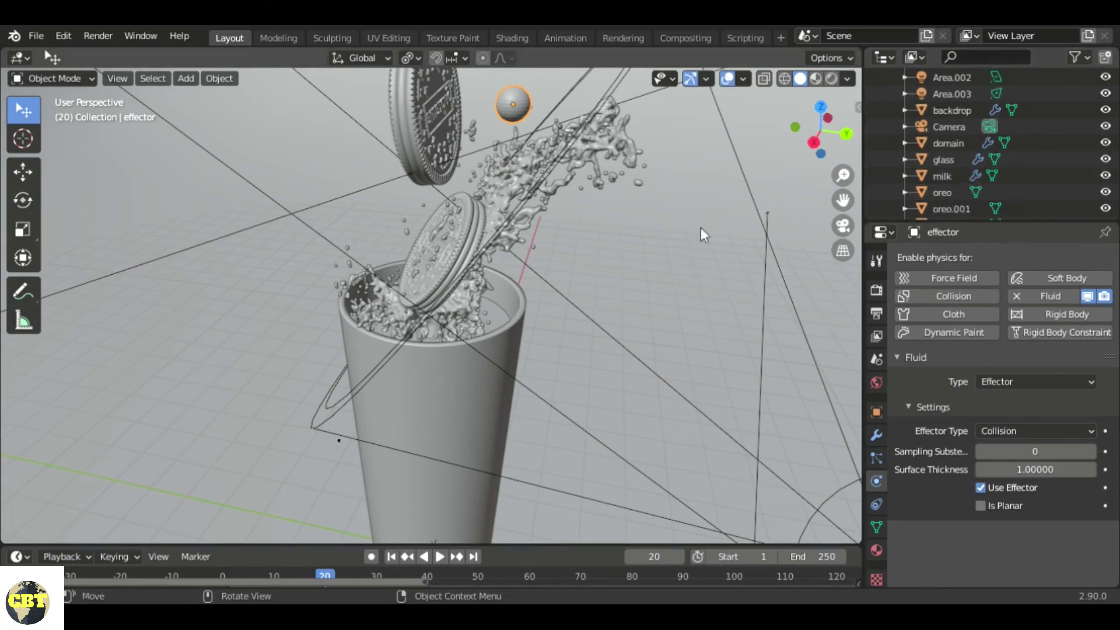
pyautogui.scroll(-2, 918, 153)
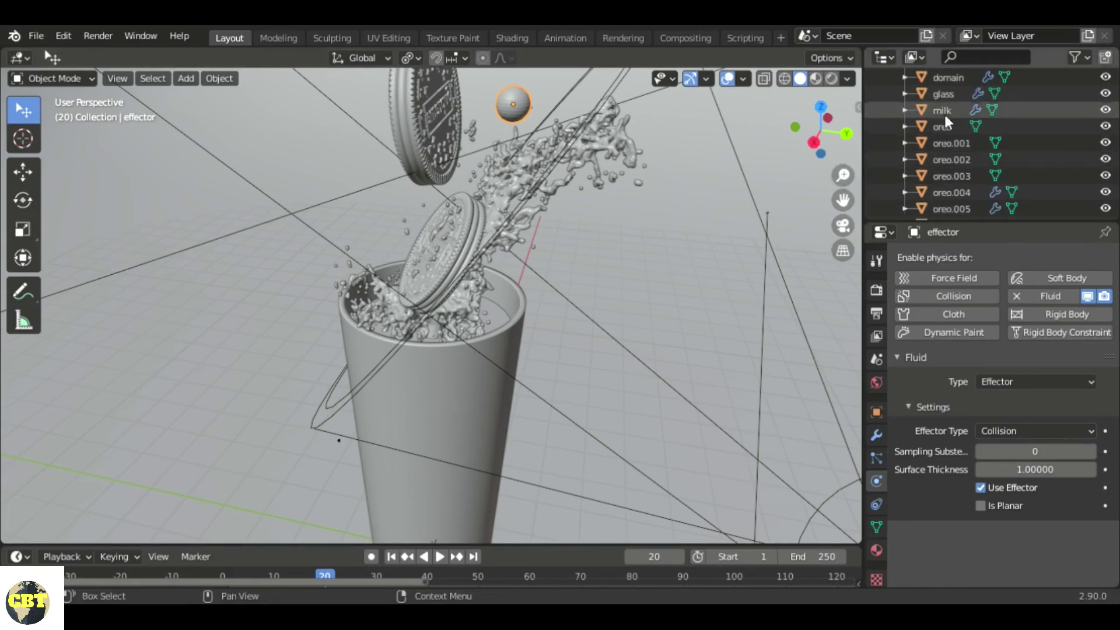
pyautogui.moveTo(943, 110); pyautogui.dragTo(930, 205)
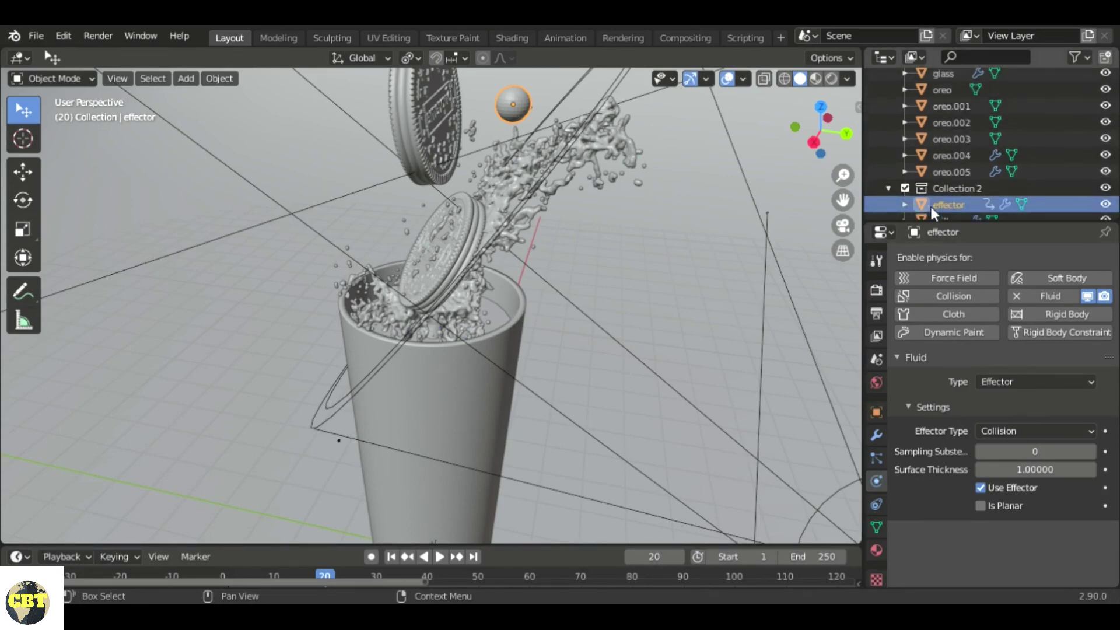
pyautogui.click(905, 188)
pyautogui.moveTo(530, 300); pyautogui.dragTo(613, 305, button='middle')
pyautogui.scroll(5, 509, 253)
pyautogui.moveTo(509, 255); pyautogui.dragTo(489, 232, button='middle')
pyautogui.scroll(-5, 569, 246)
pyautogui.scroll(-3, 495, 242)
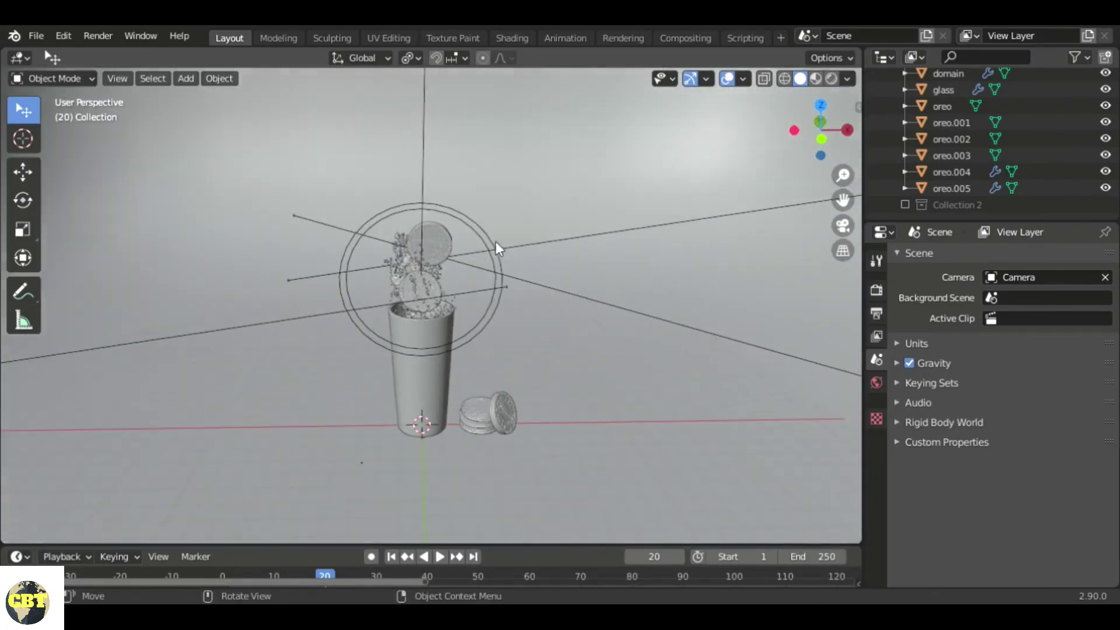
pyautogui.moveTo(556, 303); pyautogui.dragTo(487, 307, button='middle')
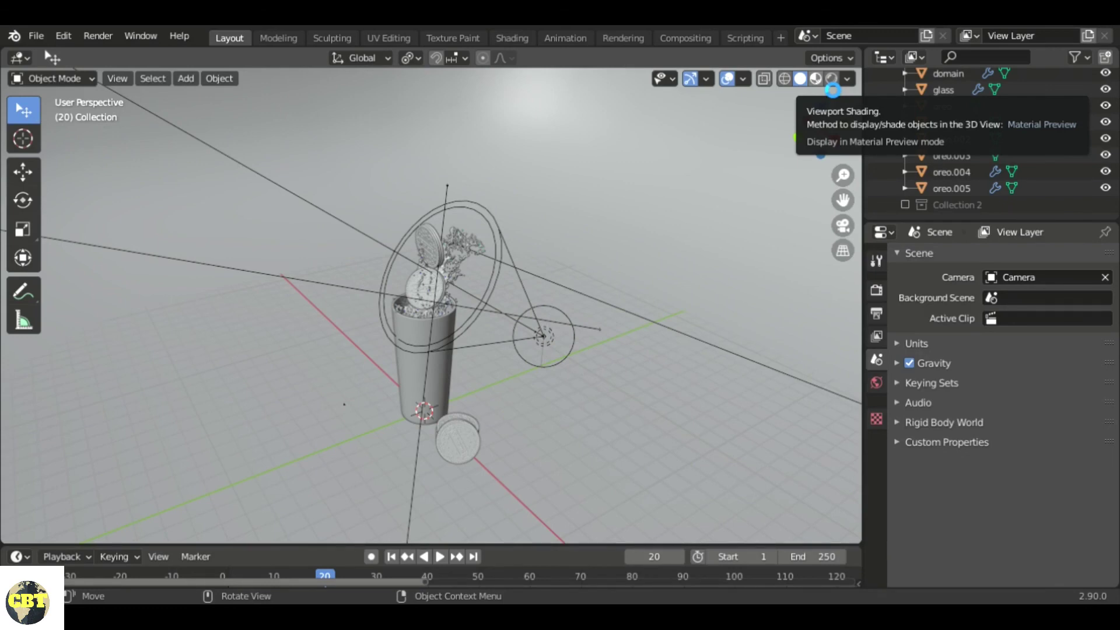
# Step: Switch to Material Preview shading and zoom in on the cookies, glass and milk splash
pyautogui.click(816, 80)
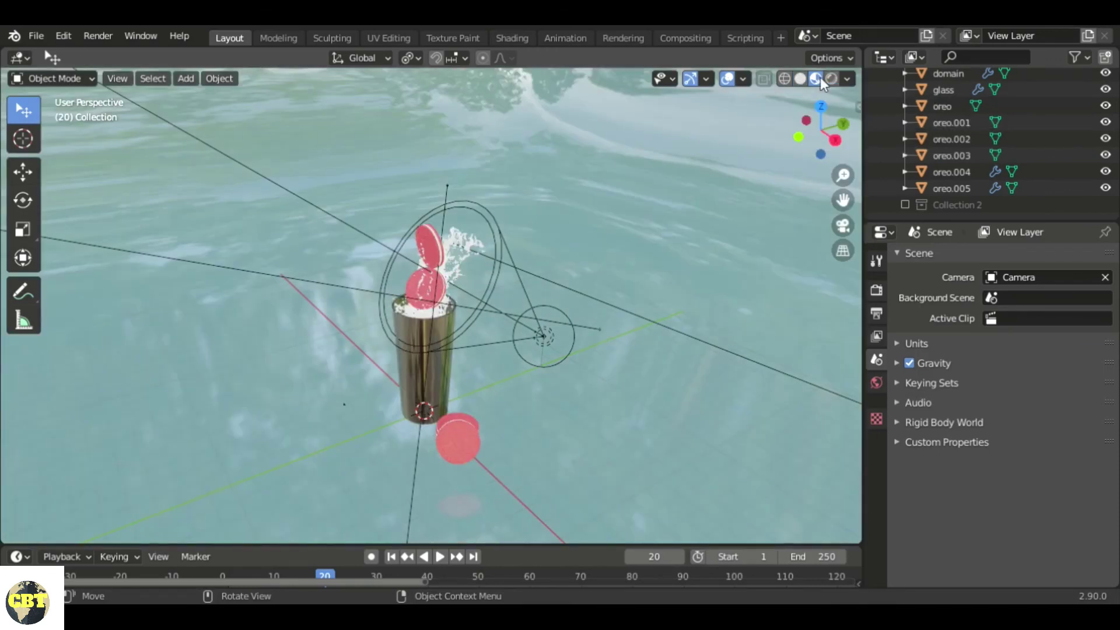
pyautogui.scroll(2, 445, 333)
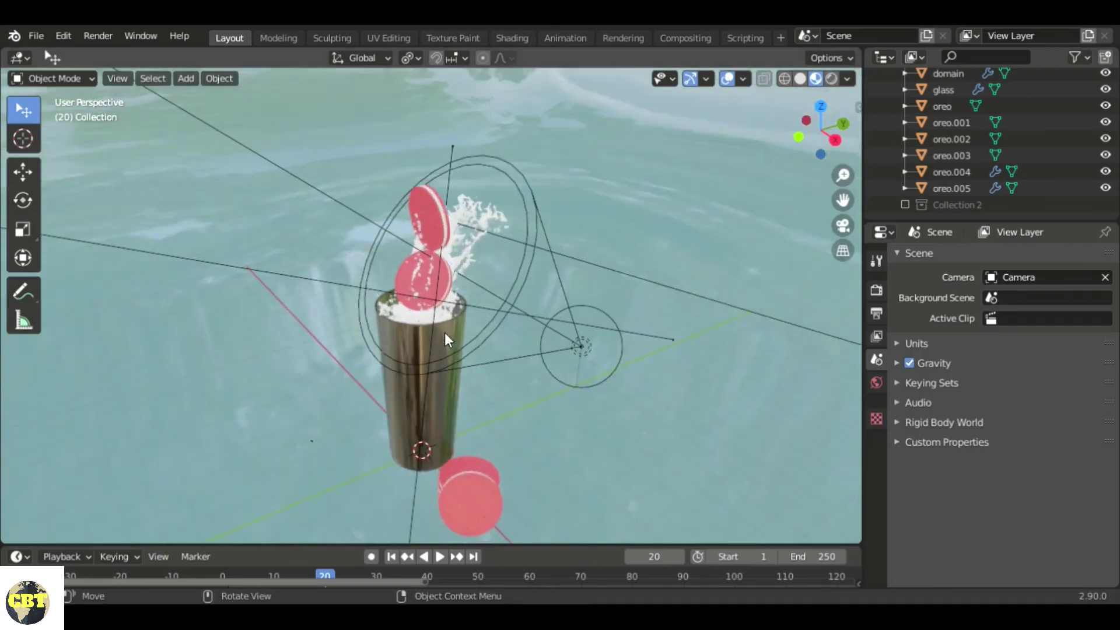
pyautogui.scroll(2, 450, 336)
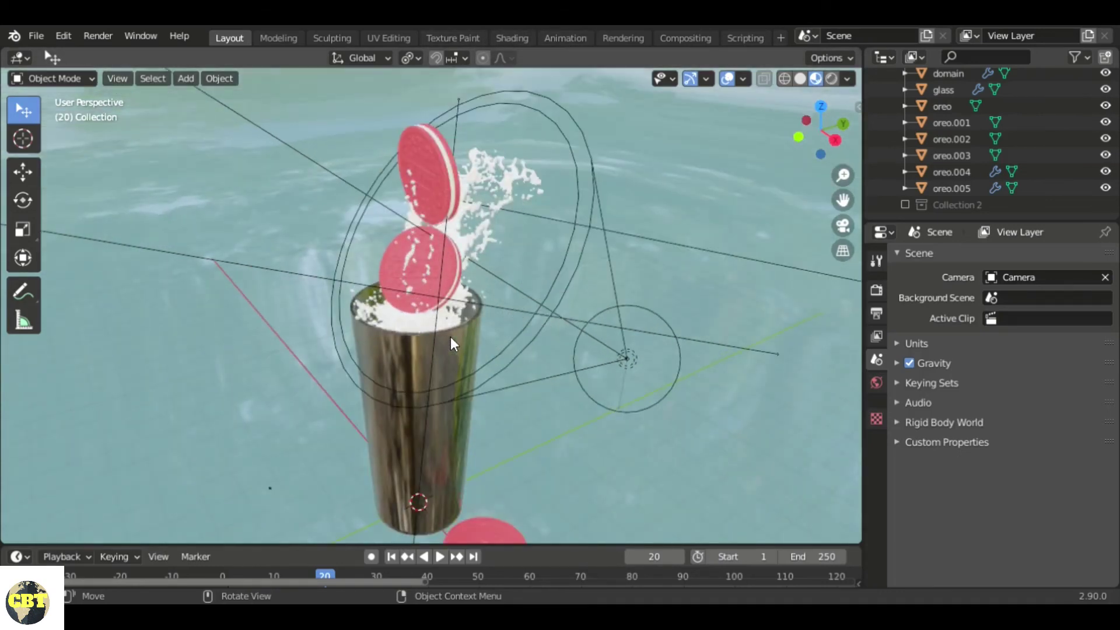
pyautogui.scroll(1, 455, 338)
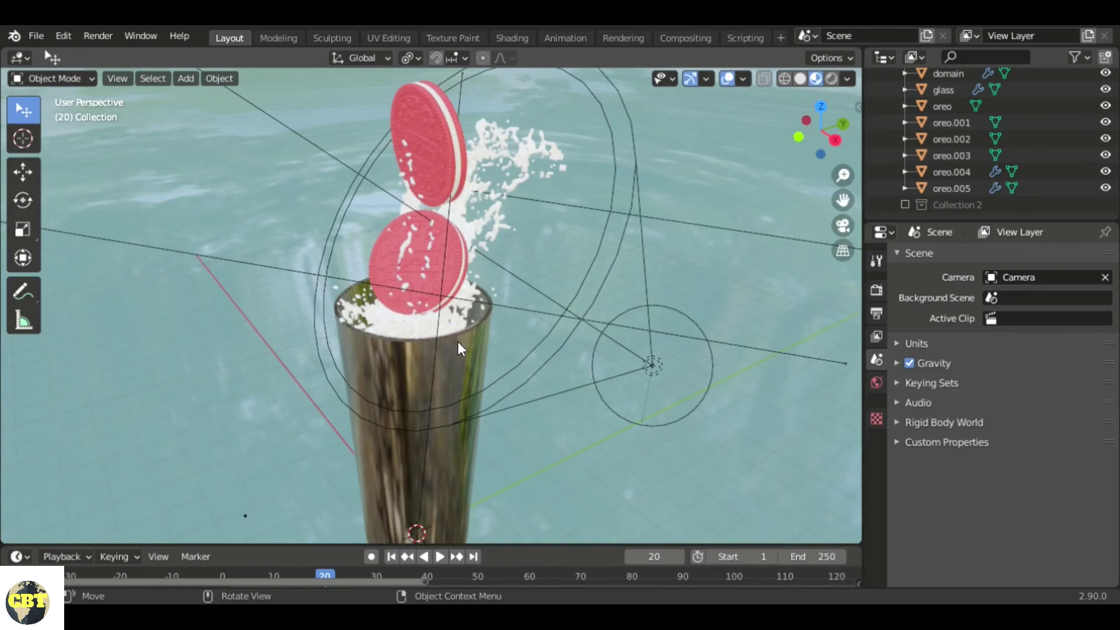
pyautogui.moveTo(382, 264); pyautogui.dragTo(401, 229, button='middle')
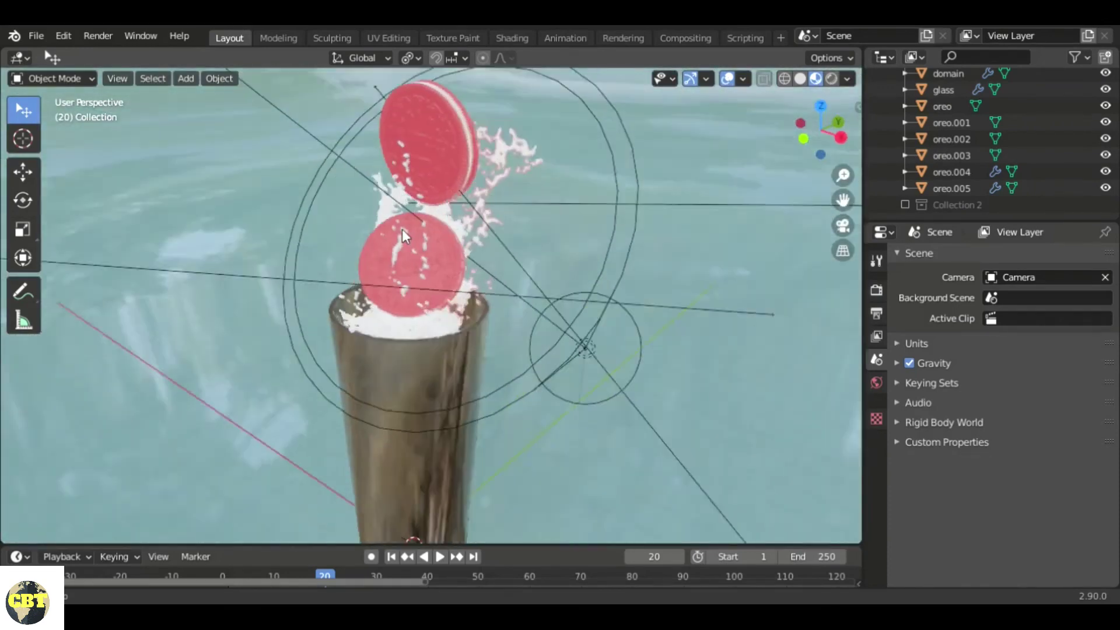